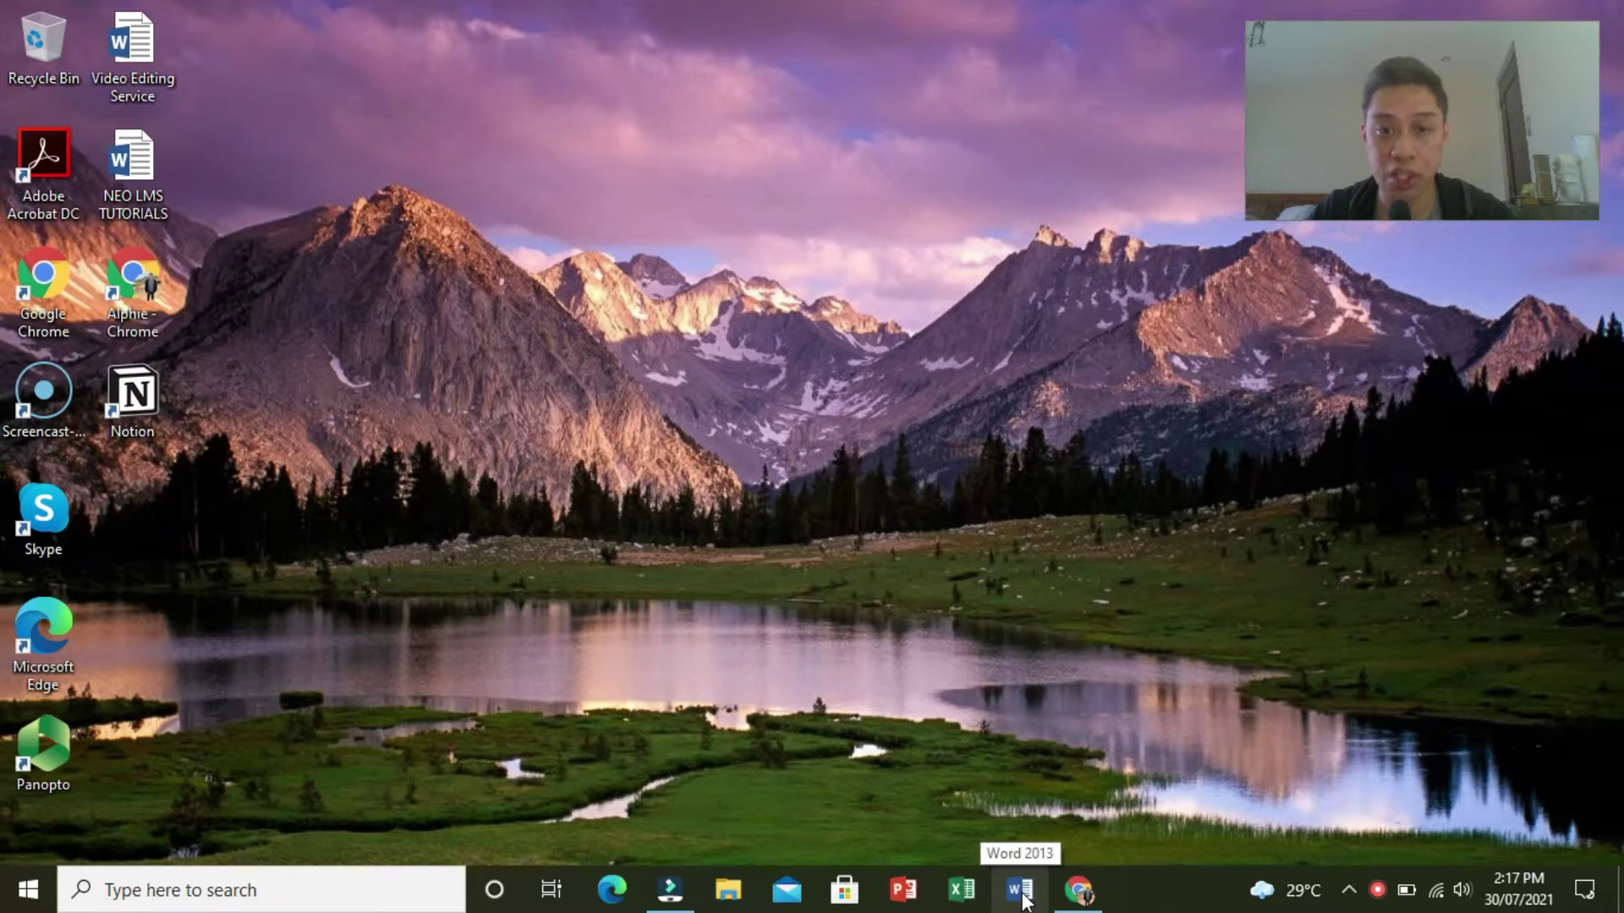
# - Open Word 2013 and search the online templates for "certificate"
pyautogui.click(1021, 890)
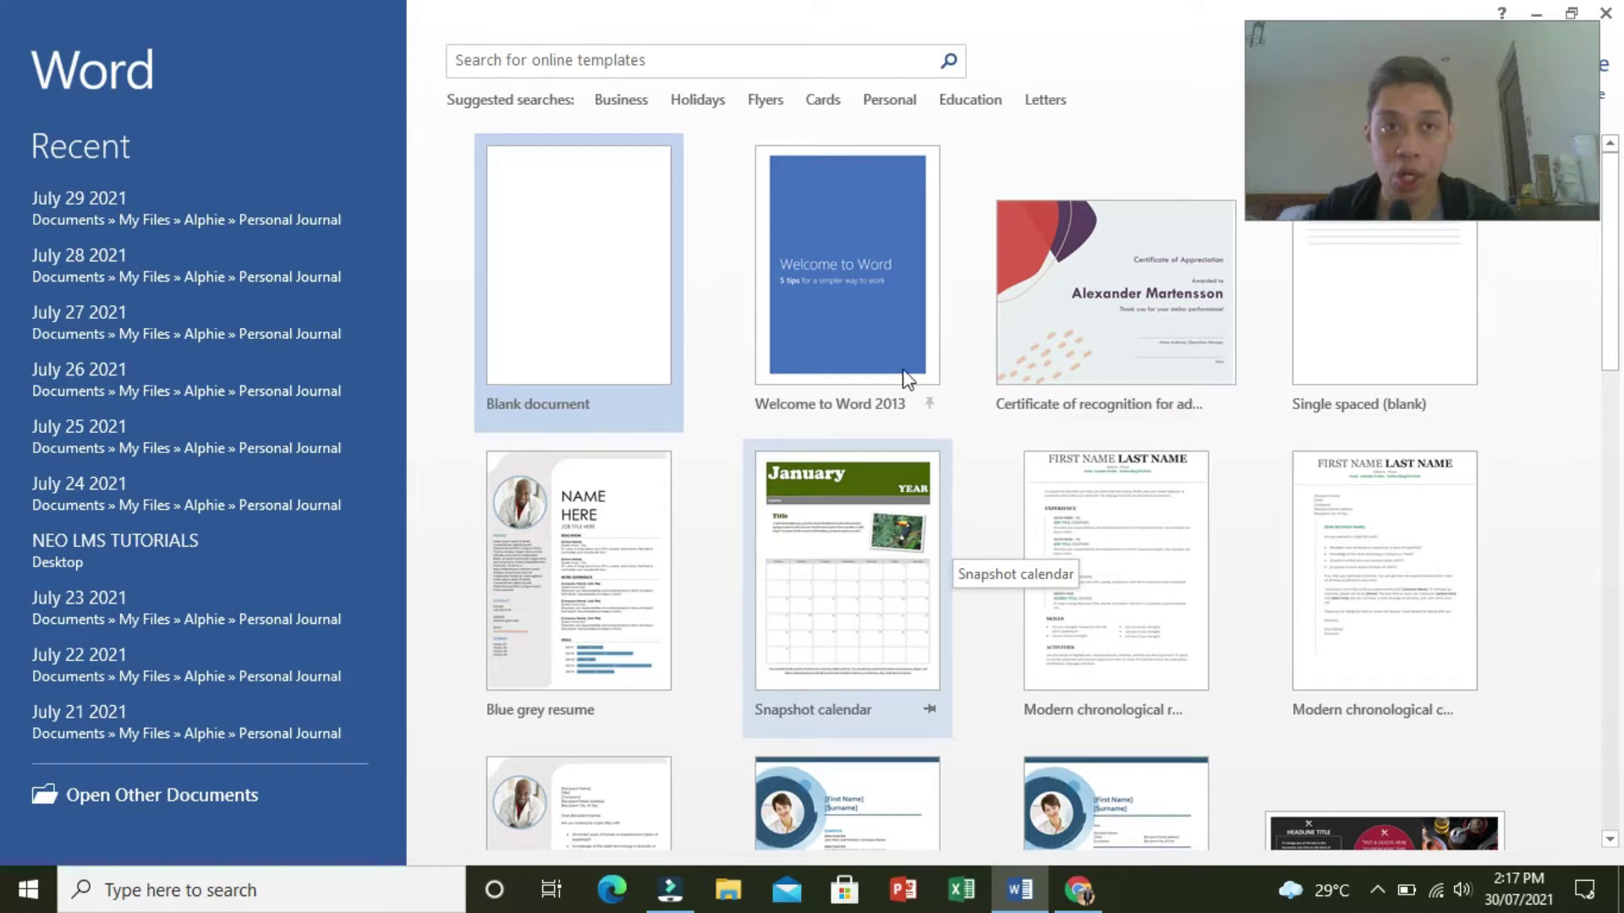
pyautogui.click(840, 65)
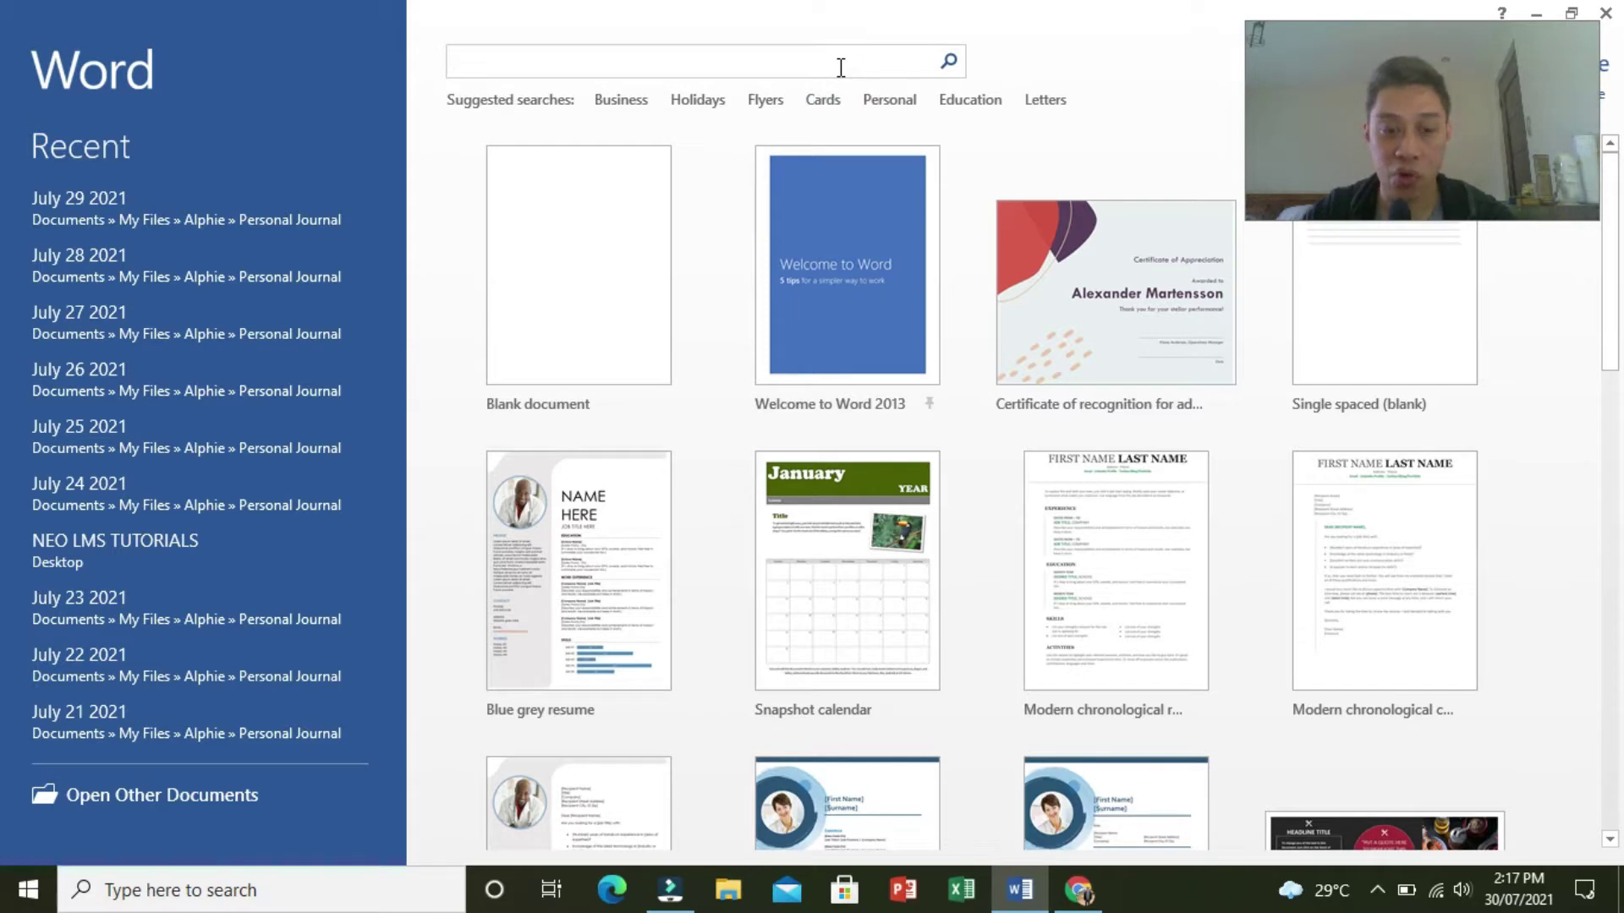
pyautogui.write('certifi')
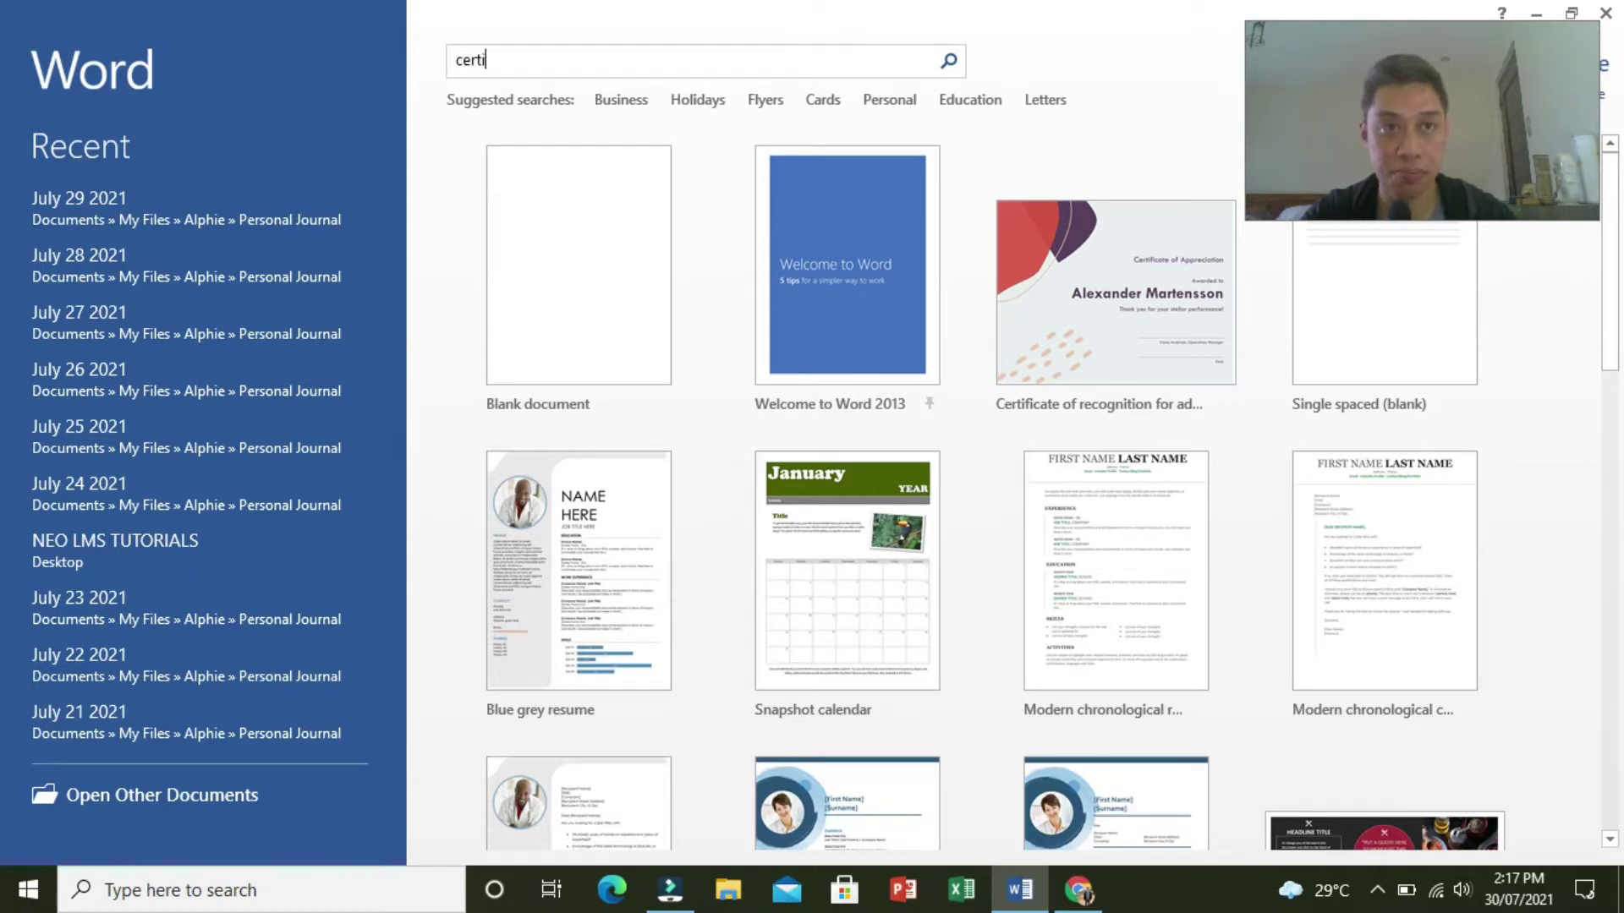
pyautogui.write('cate')
pyautogui.press('Return')
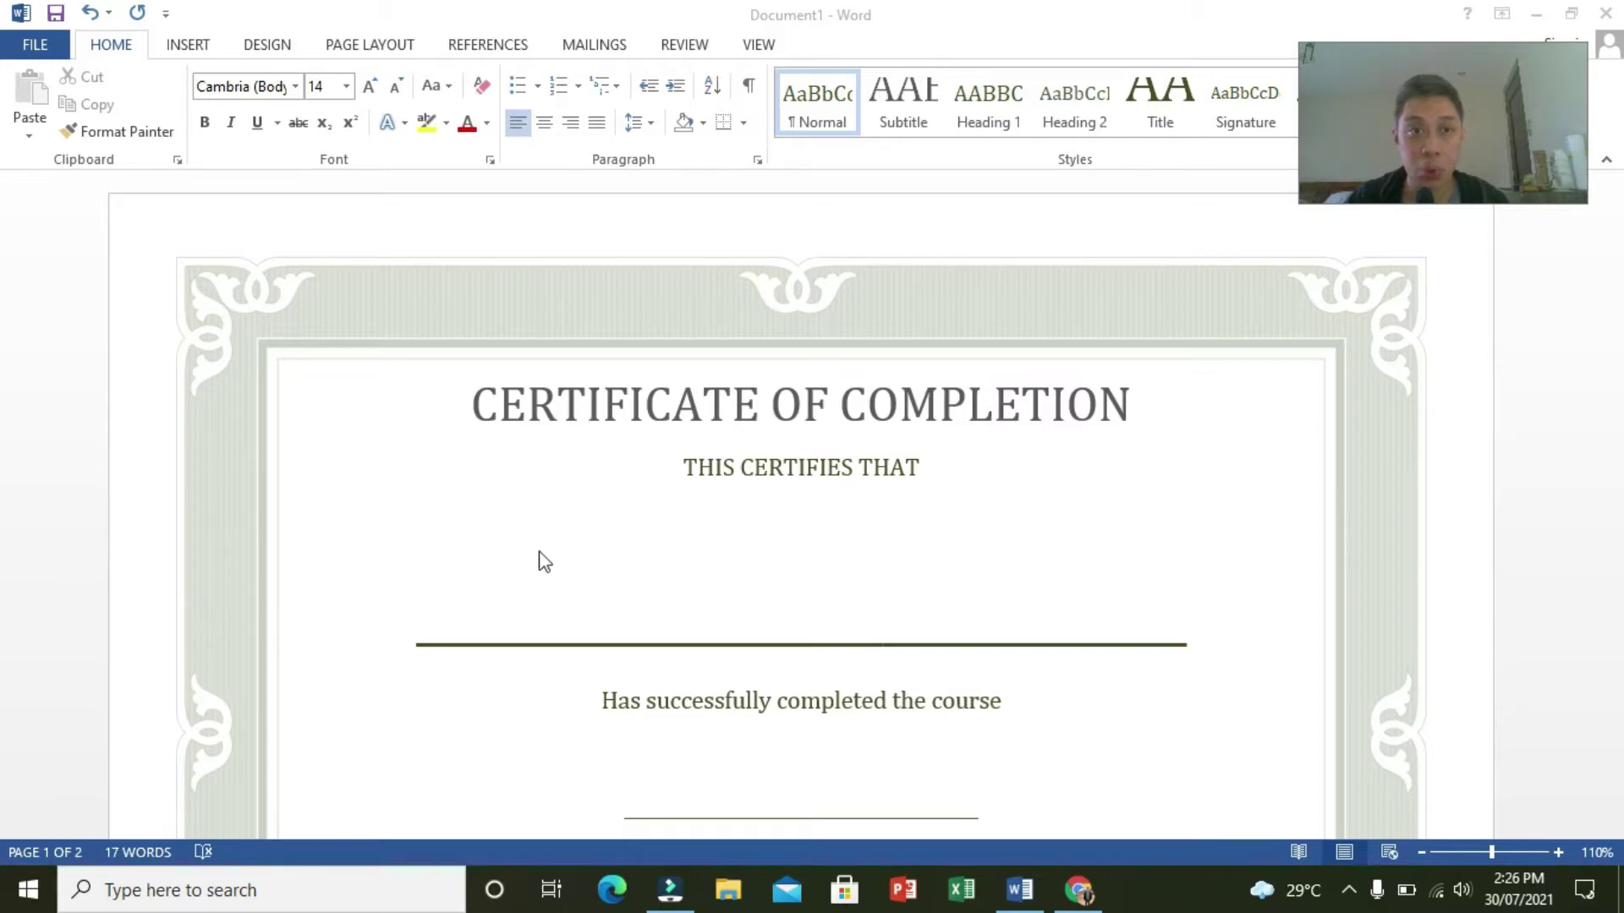
# - Review the certificate of completion's blank areas for the recipient's name, the course and the date of completion
pyautogui.click(863, 546)
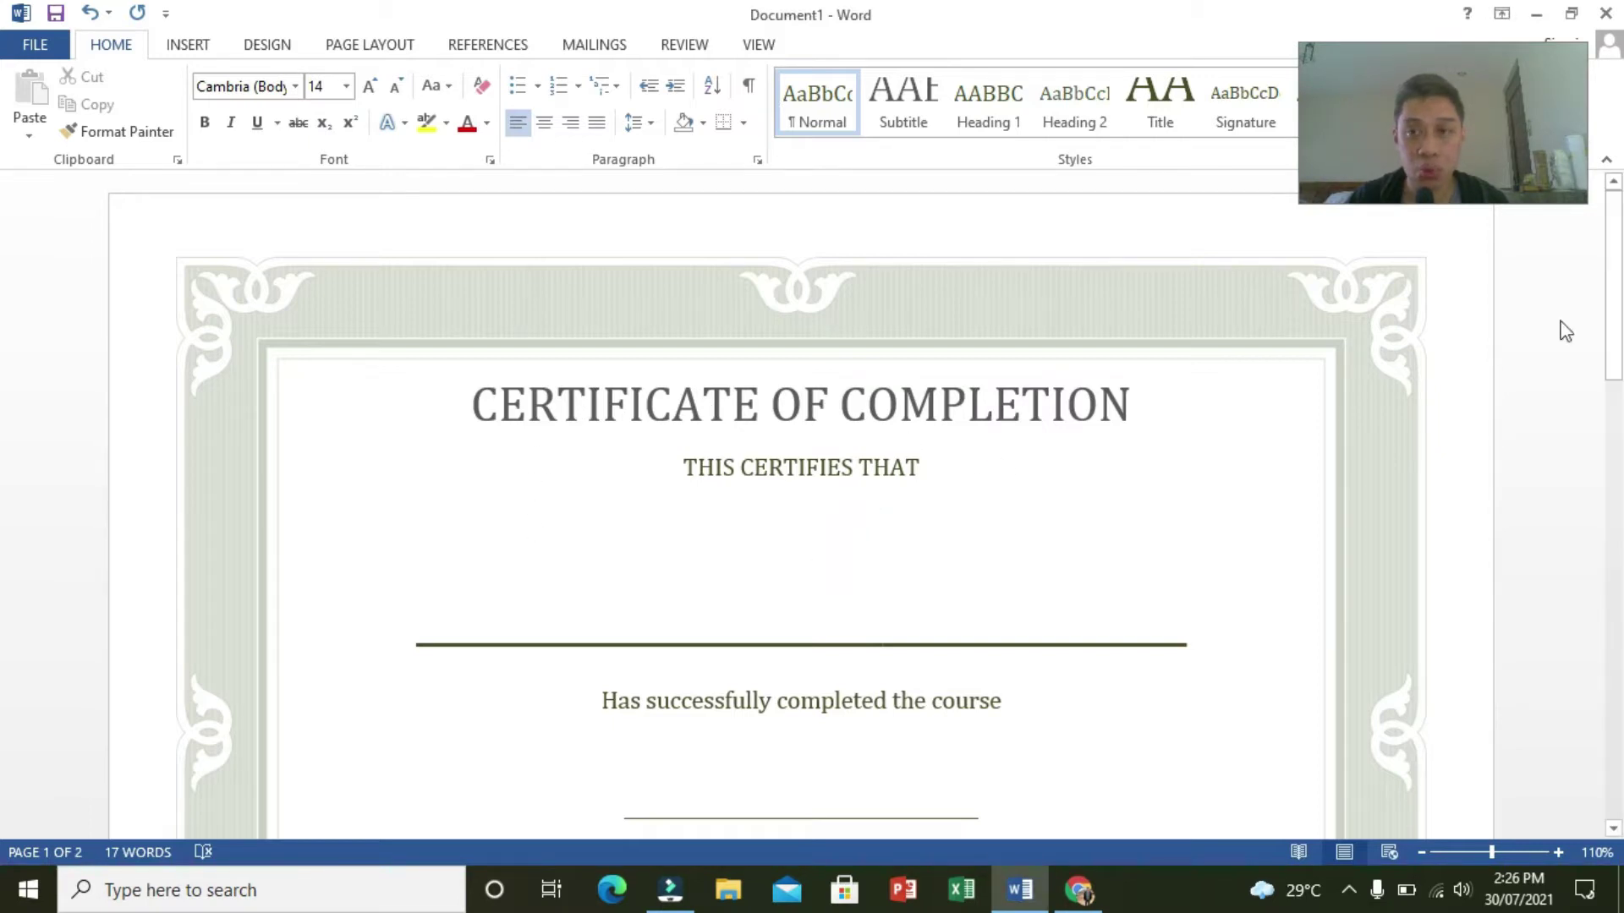
pyautogui.moveTo(1613, 287); pyautogui.dragTo(1613, 316)
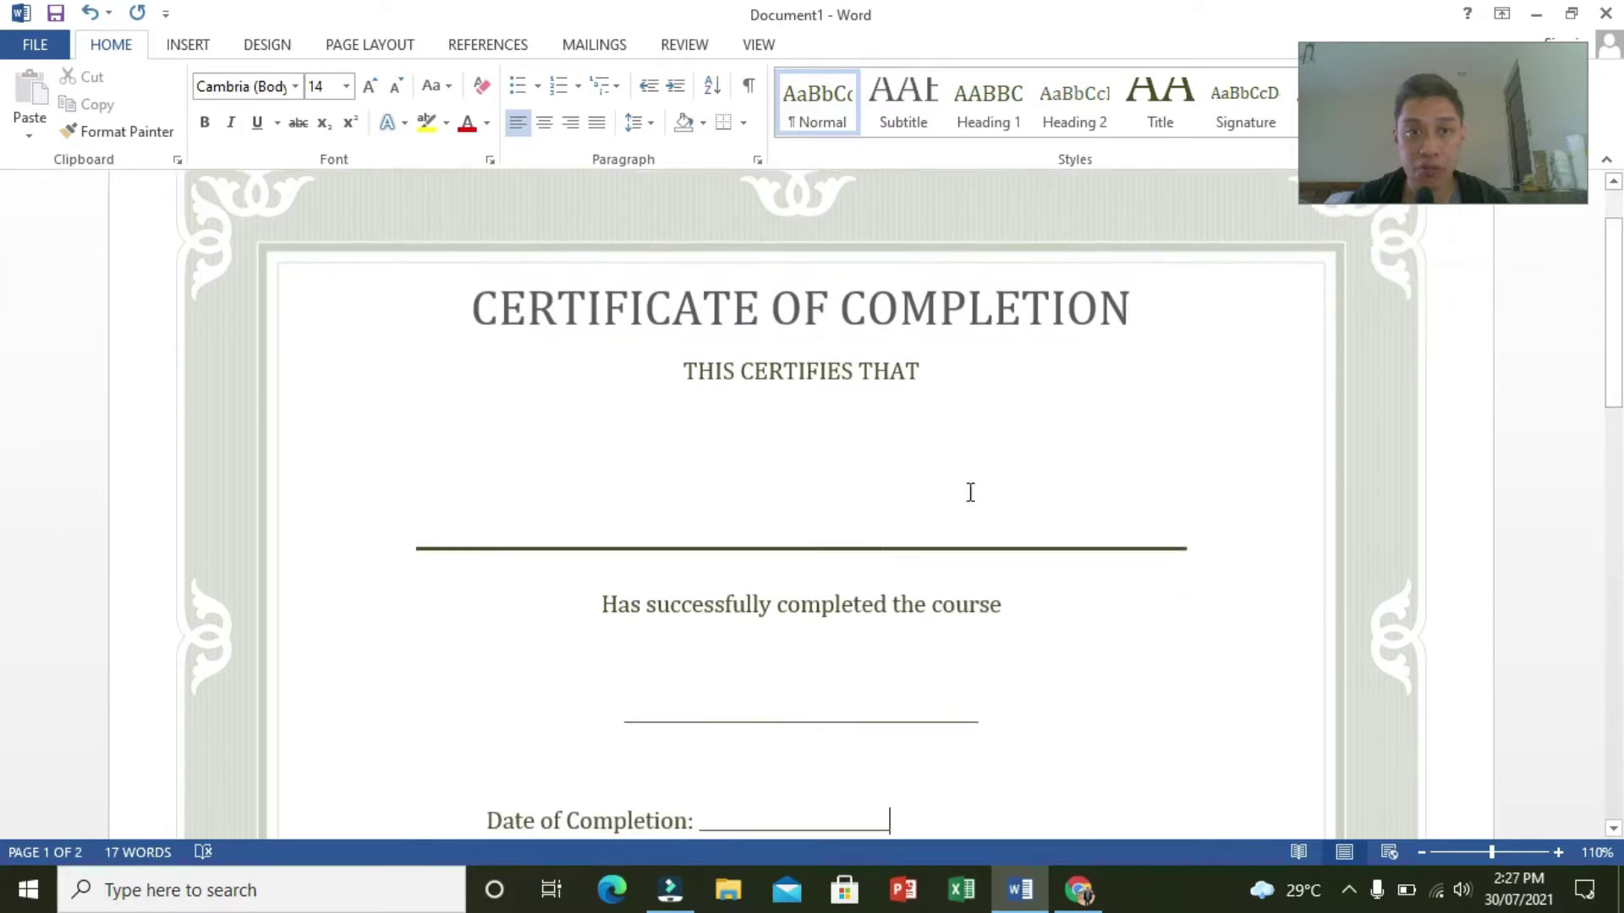
pyautogui.click(926, 505)
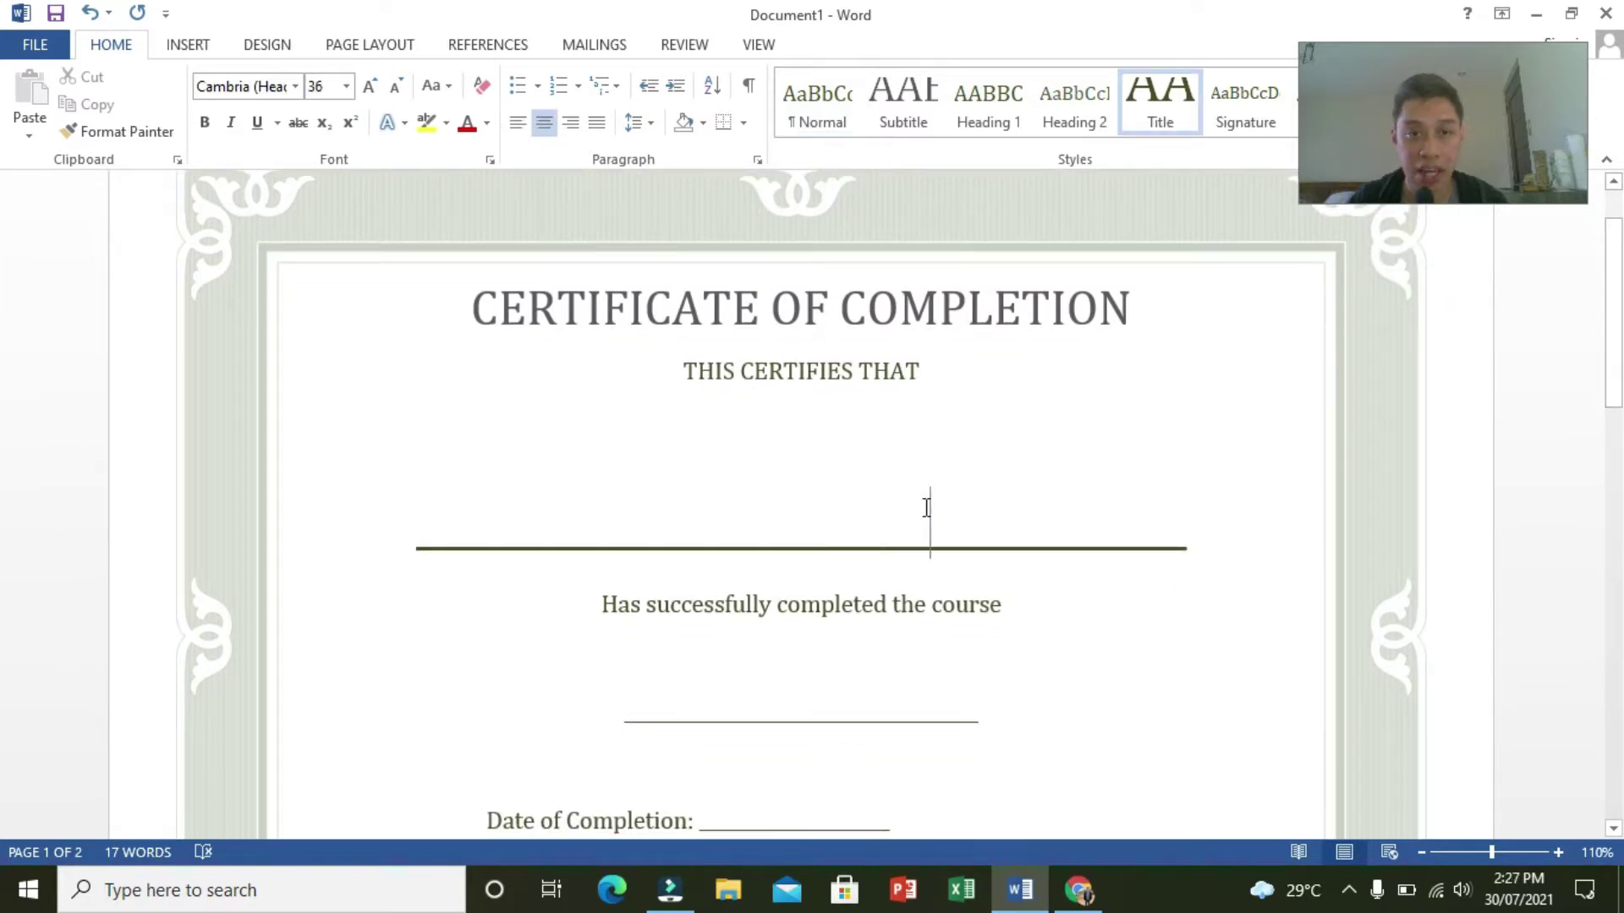
pyautogui.click(904, 710)
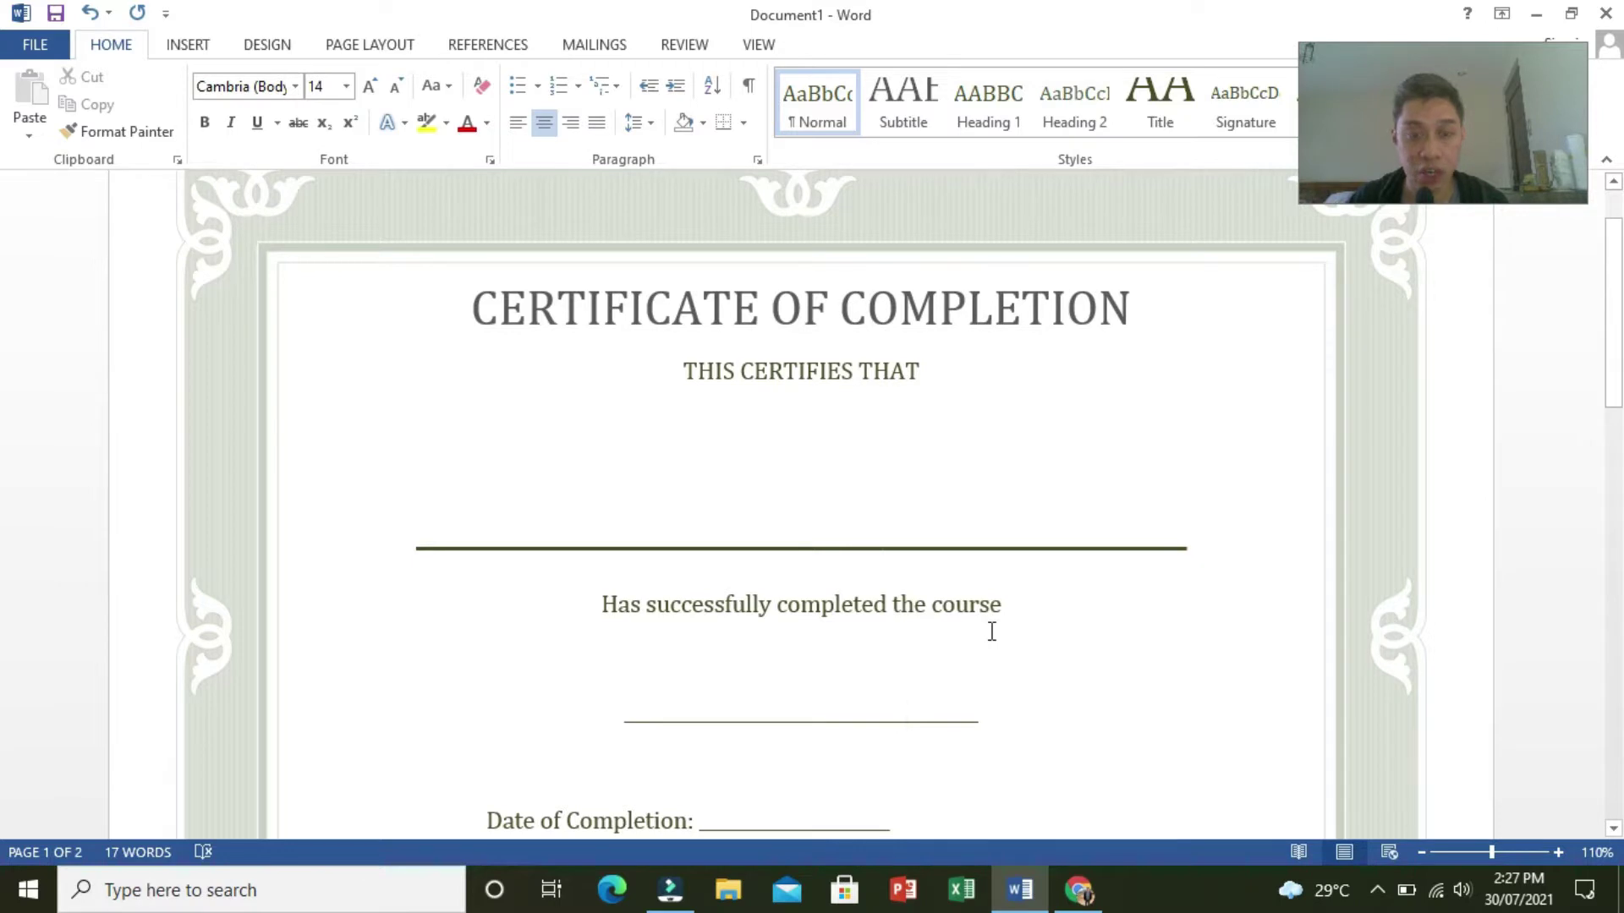
pyautogui.click(808, 670)
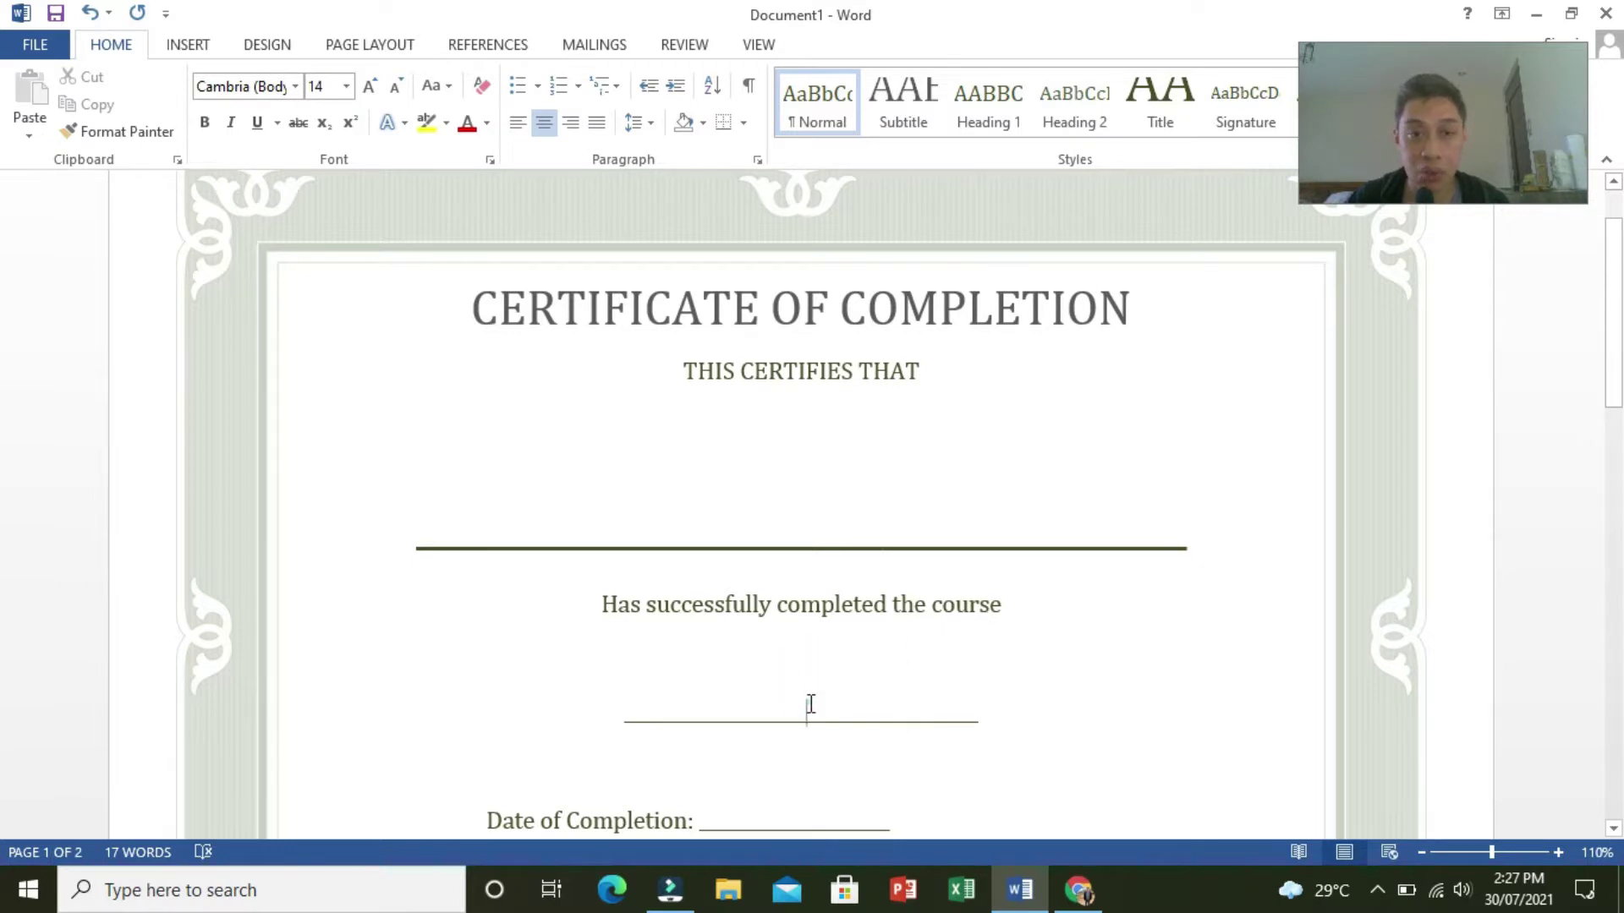
pyautogui.moveTo(1614, 359); pyautogui.dragTo(1614, 430)
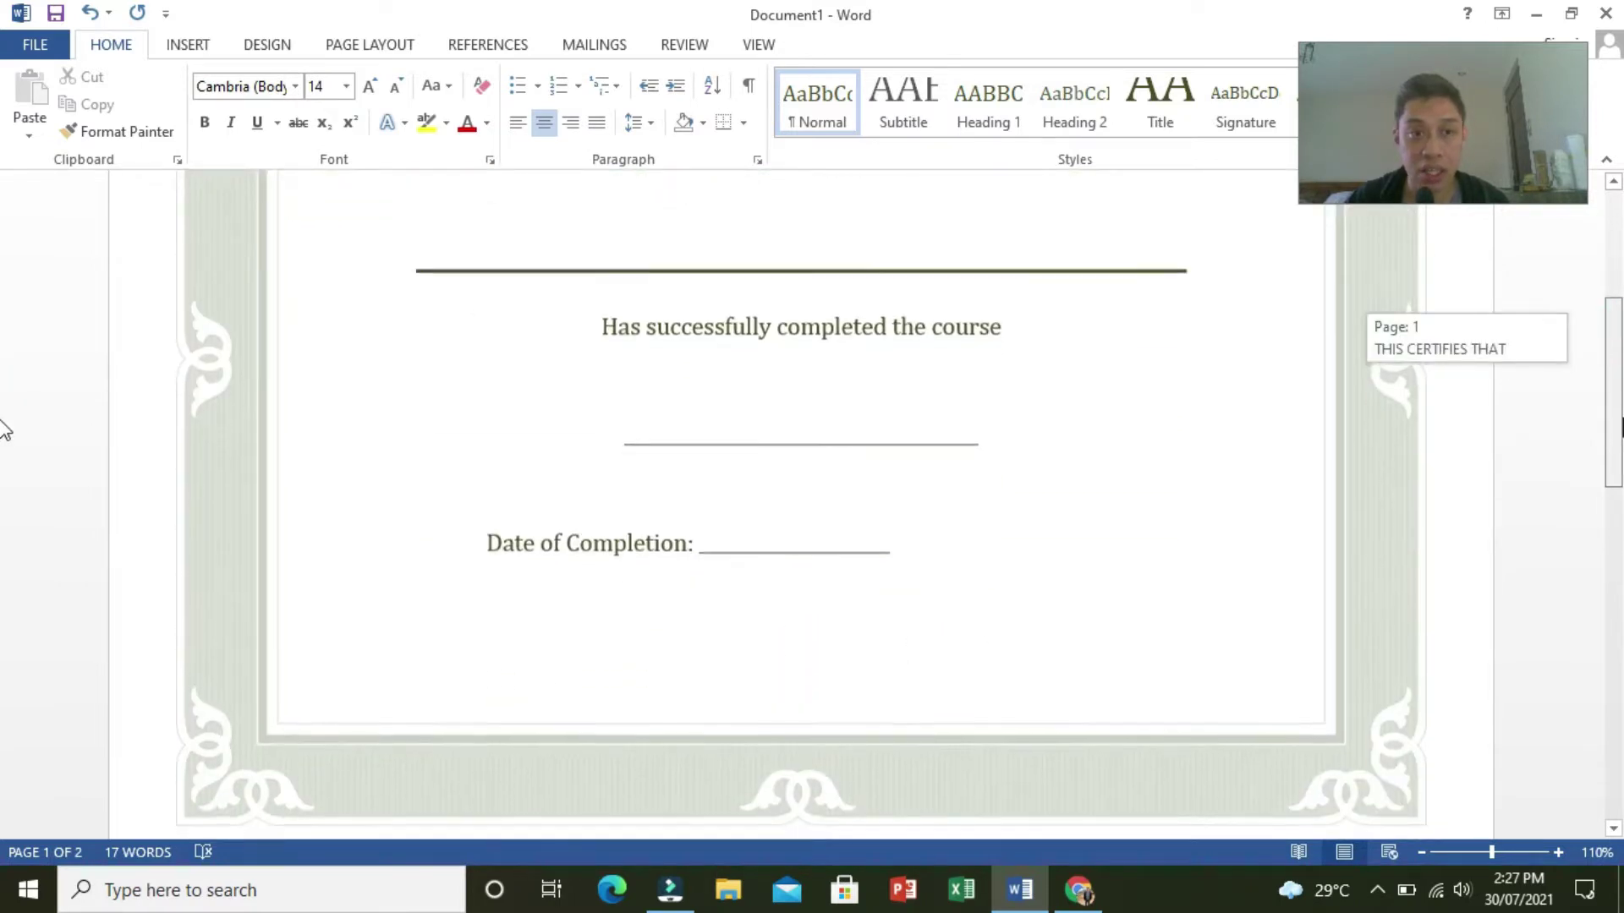
pyautogui.click(797, 539)
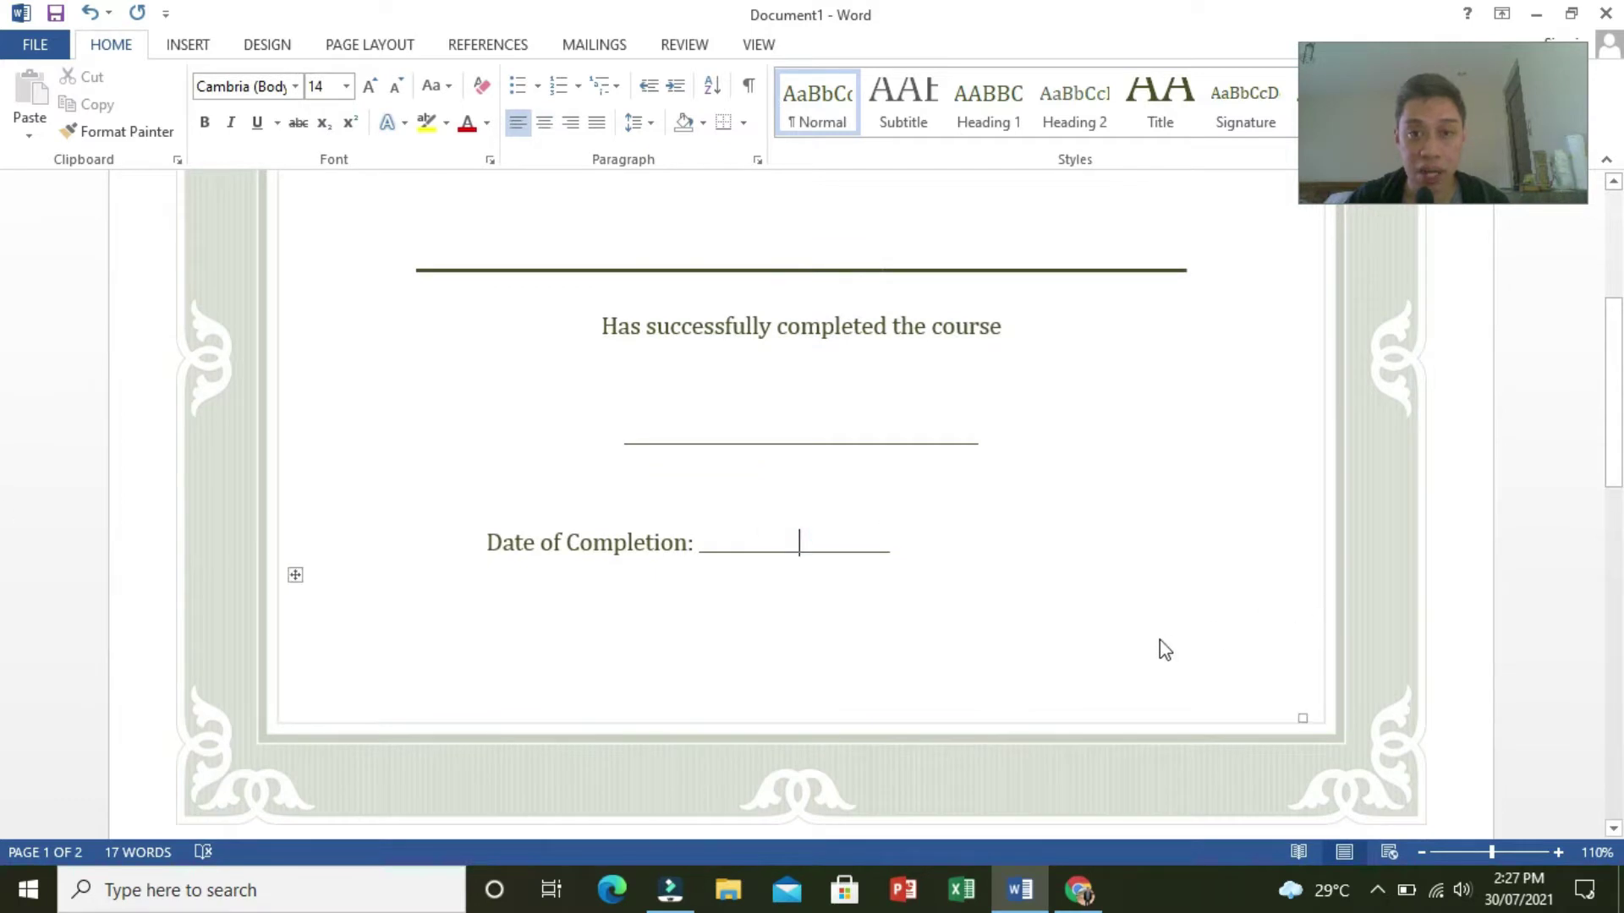
pyautogui.moveTo(1614, 461); pyautogui.dragTo(1614, 448)
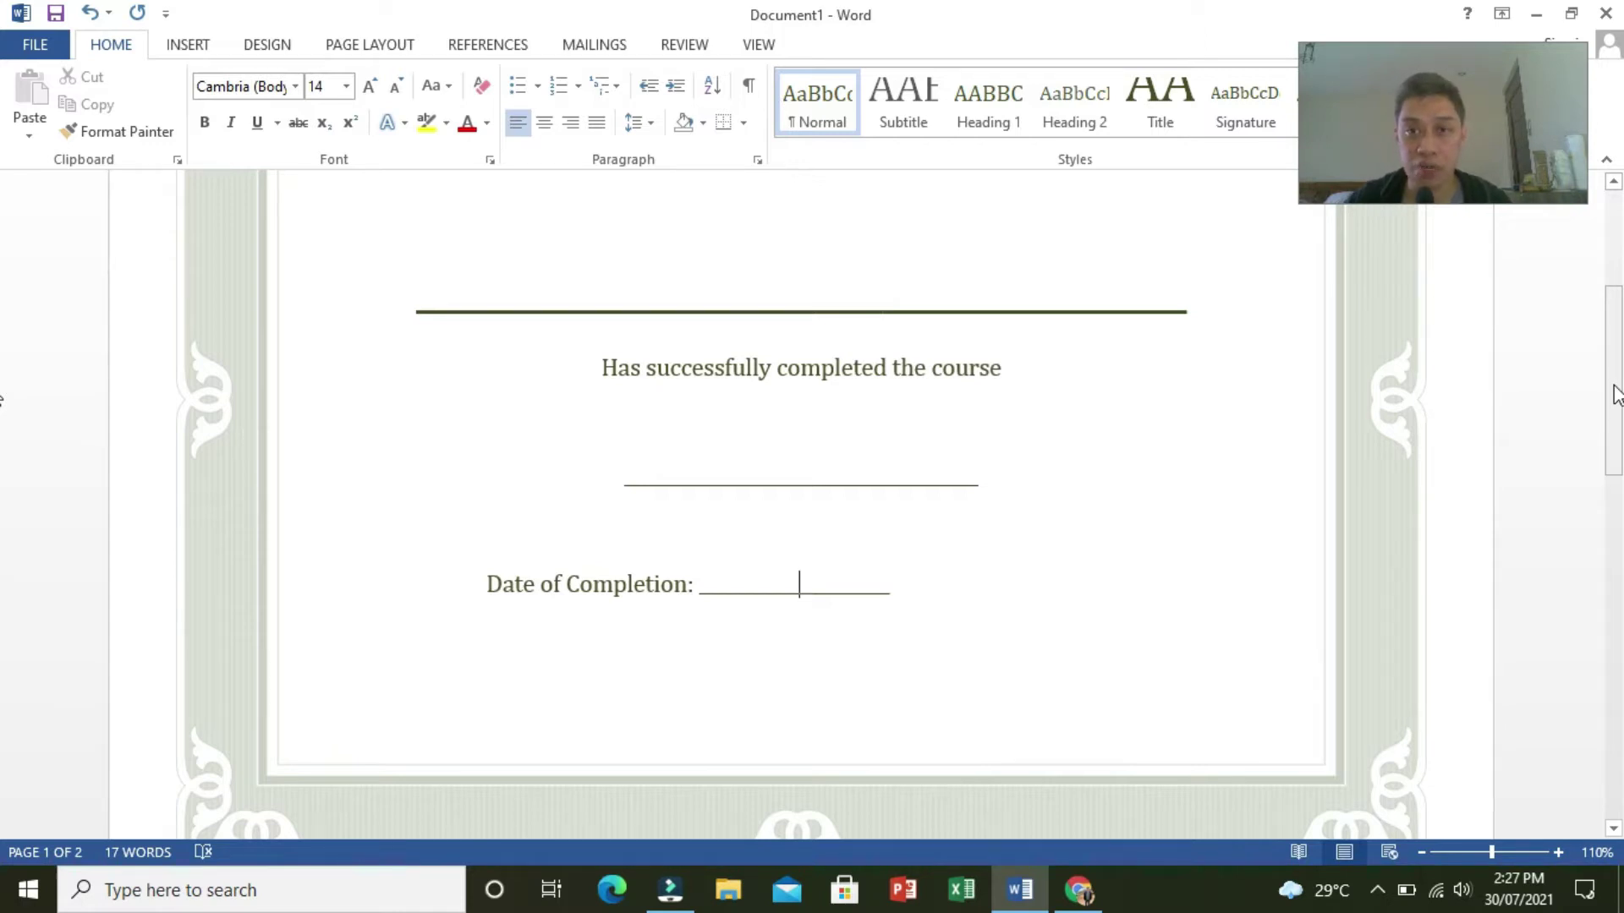
pyautogui.moveTo(1617, 395); pyautogui.dragTo(1617, 302)
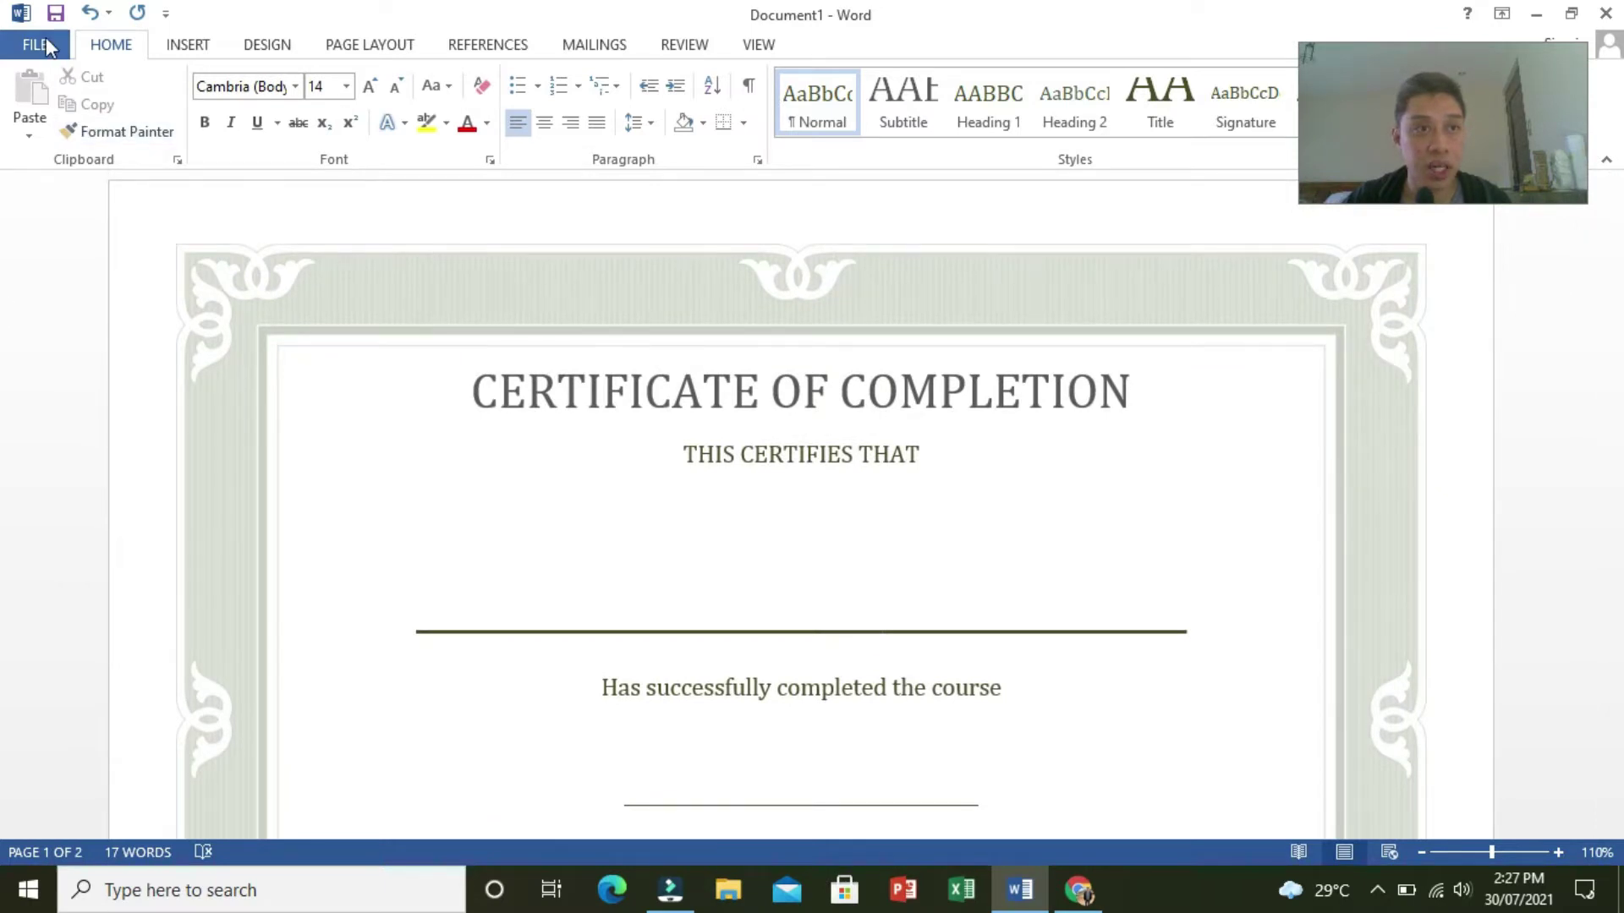
# - Start saving a copy of the certificate on the computer, with Desktop as the destination folder
pyautogui.click(44, 44)
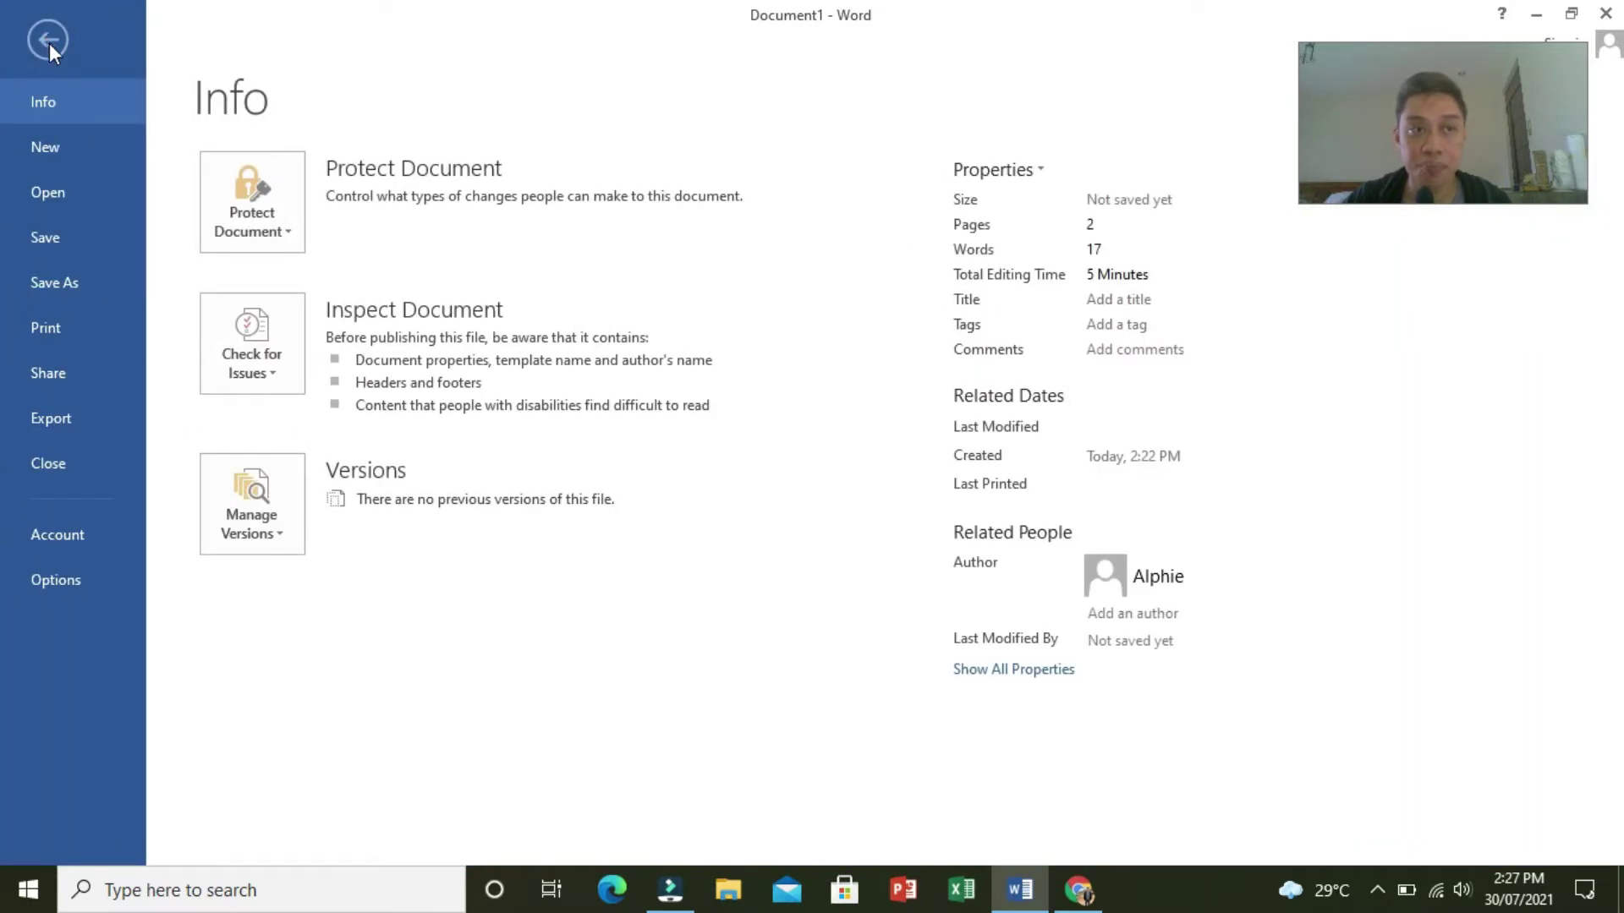
pyautogui.click(80, 274)
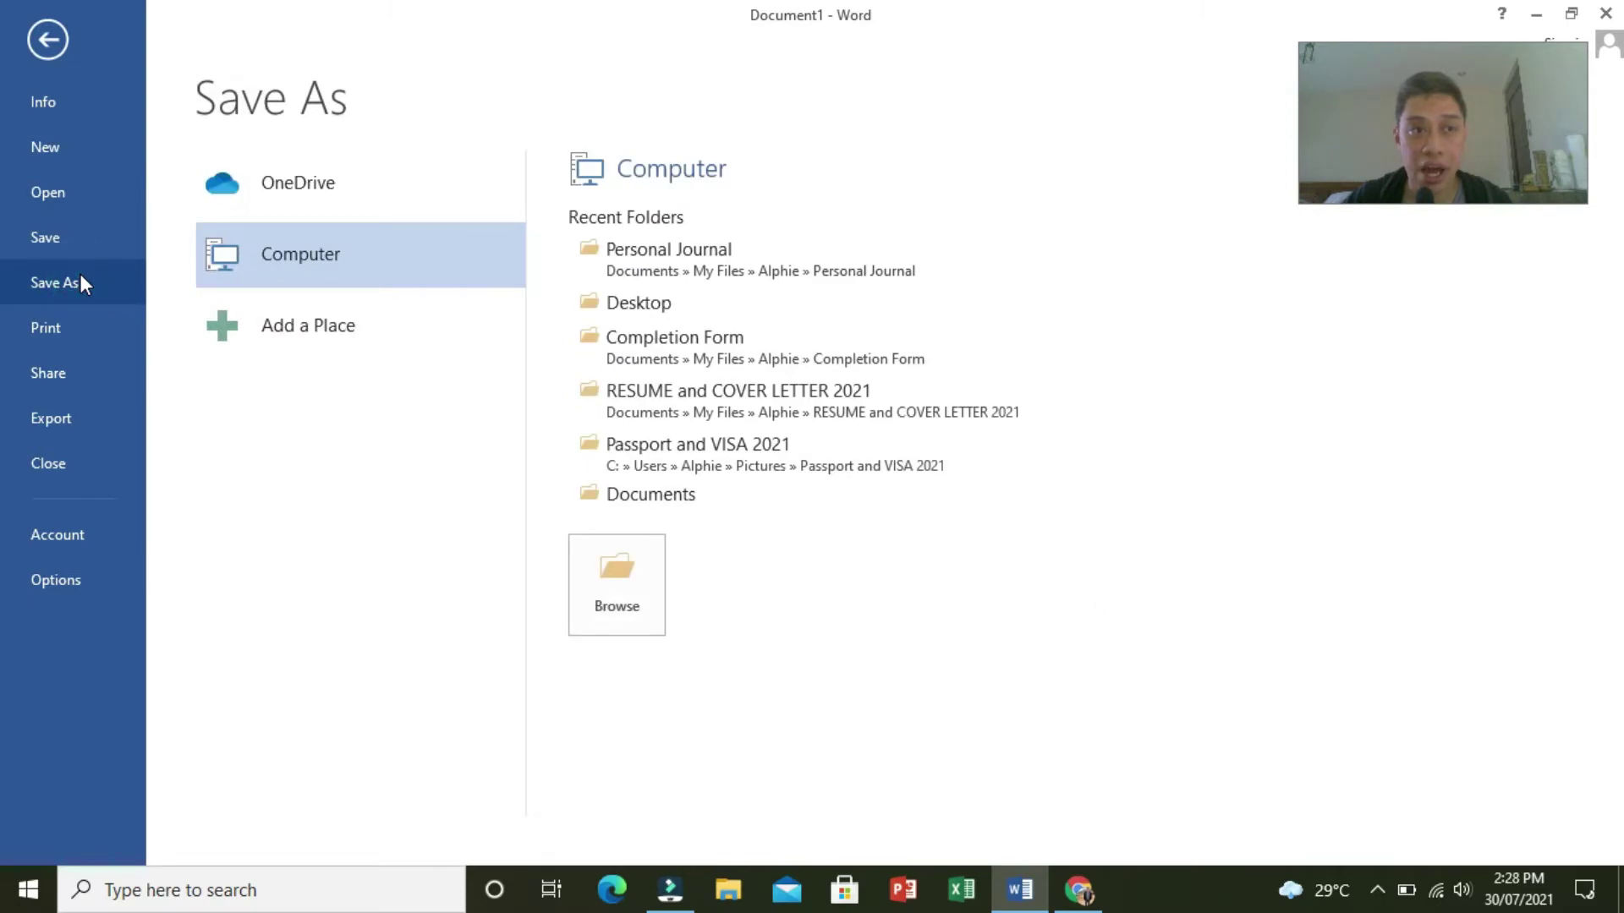
pyautogui.click(352, 272)
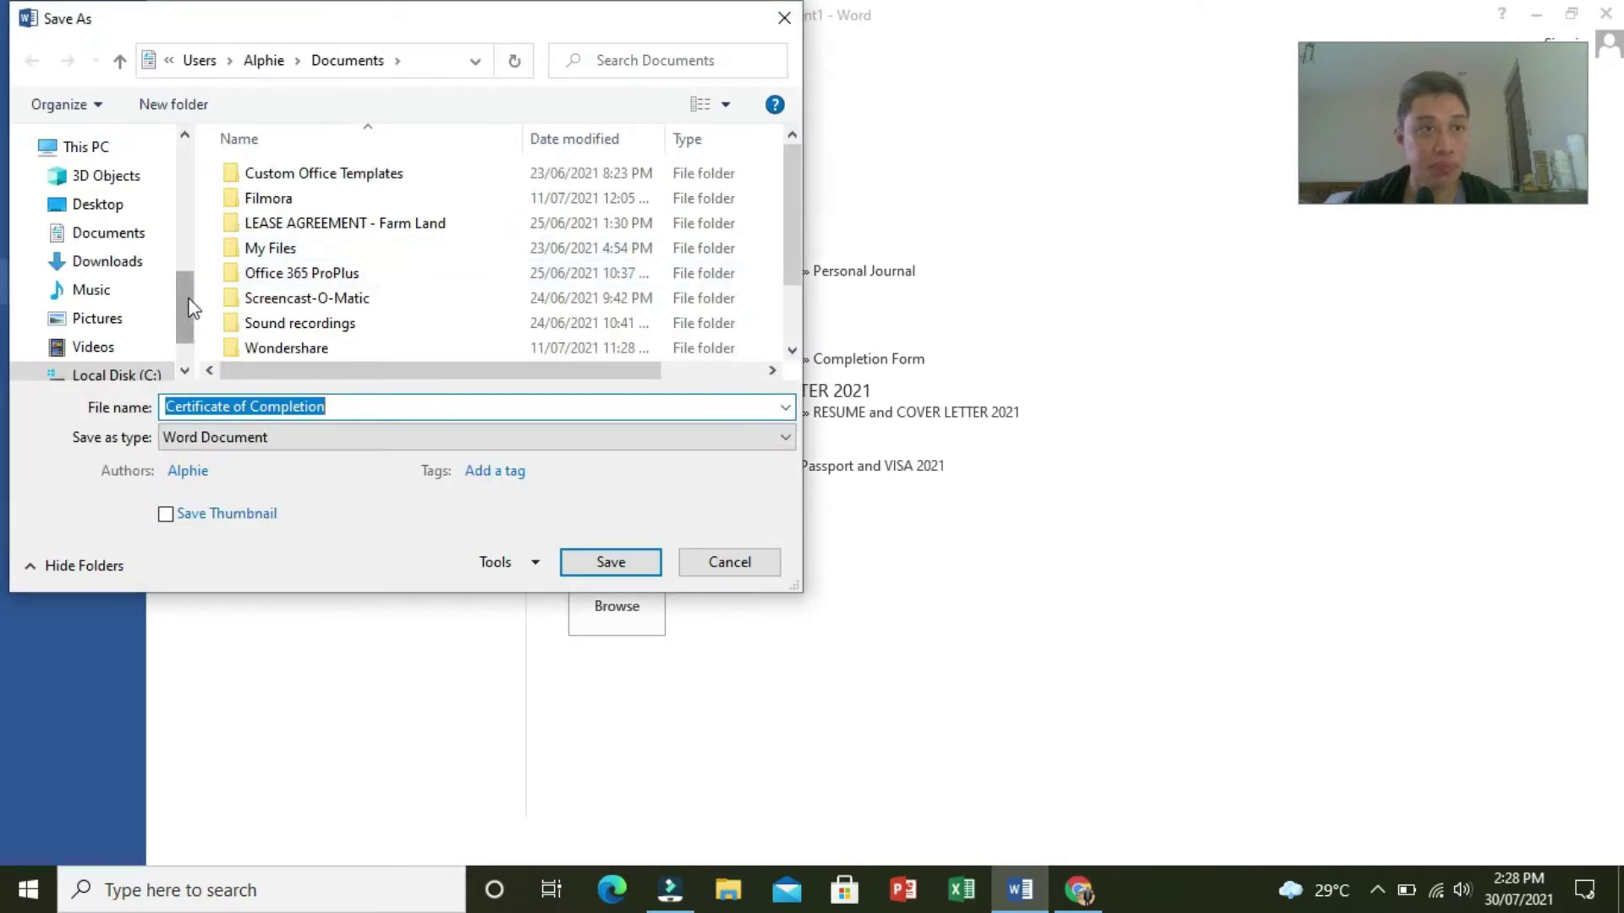
pyautogui.scroll(-1, 186, 304)
pyautogui.scroll(-1, 188, 313)
pyautogui.moveTo(189, 331); pyautogui.dragTo(204, 161)
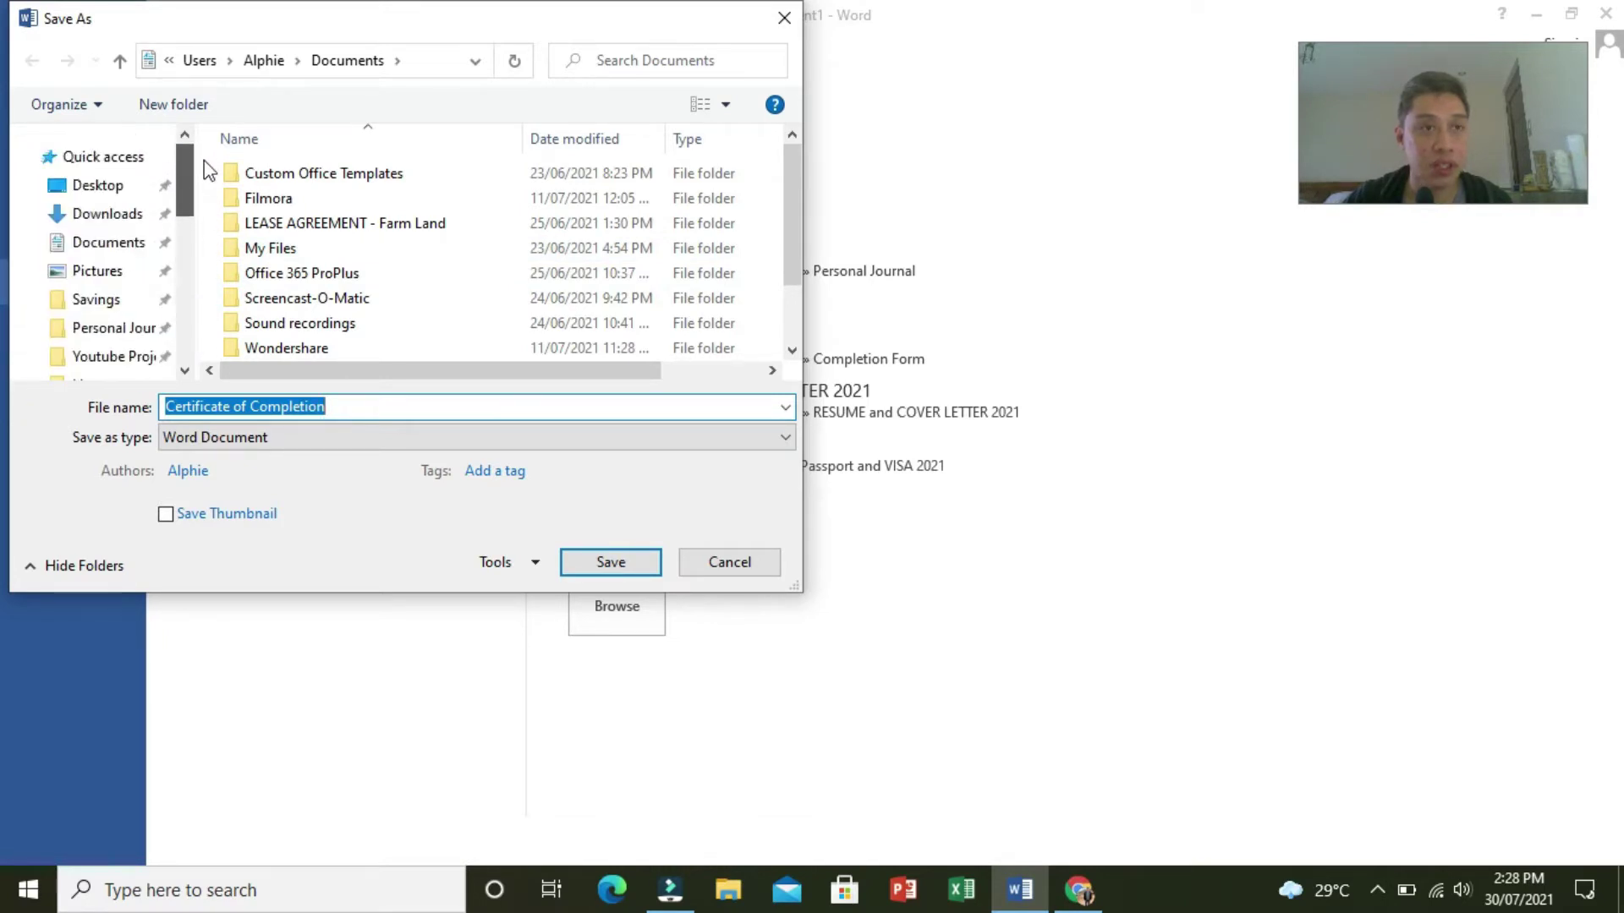
pyautogui.click(137, 189)
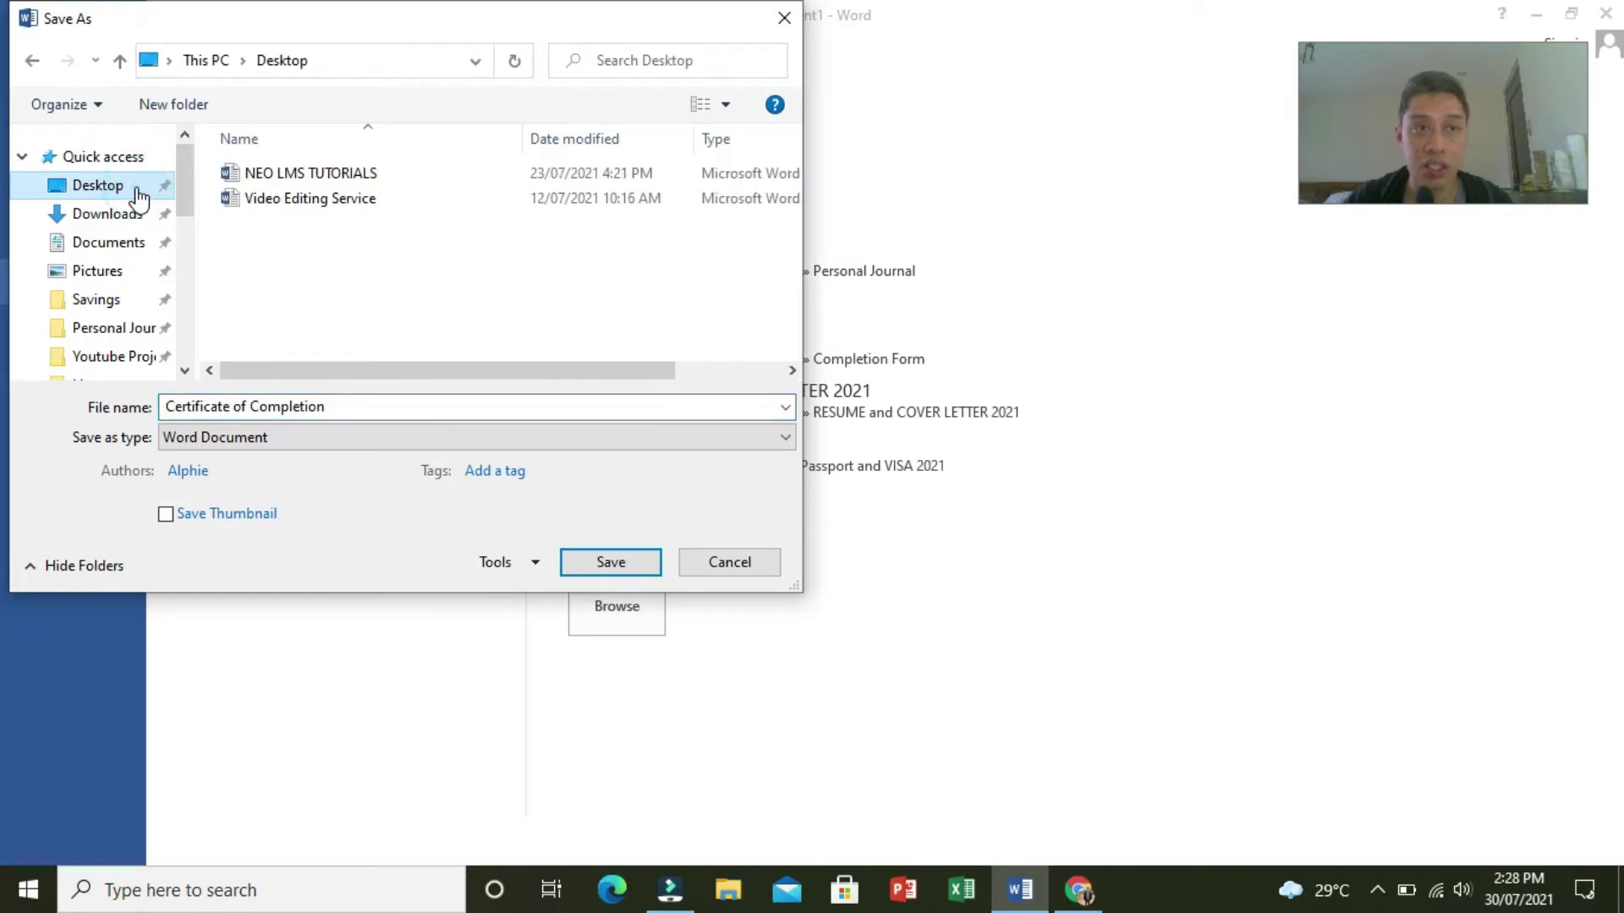
# - Save the certificate as a PDF with the file name Certificate of Completion
pyautogui.click(343, 435)
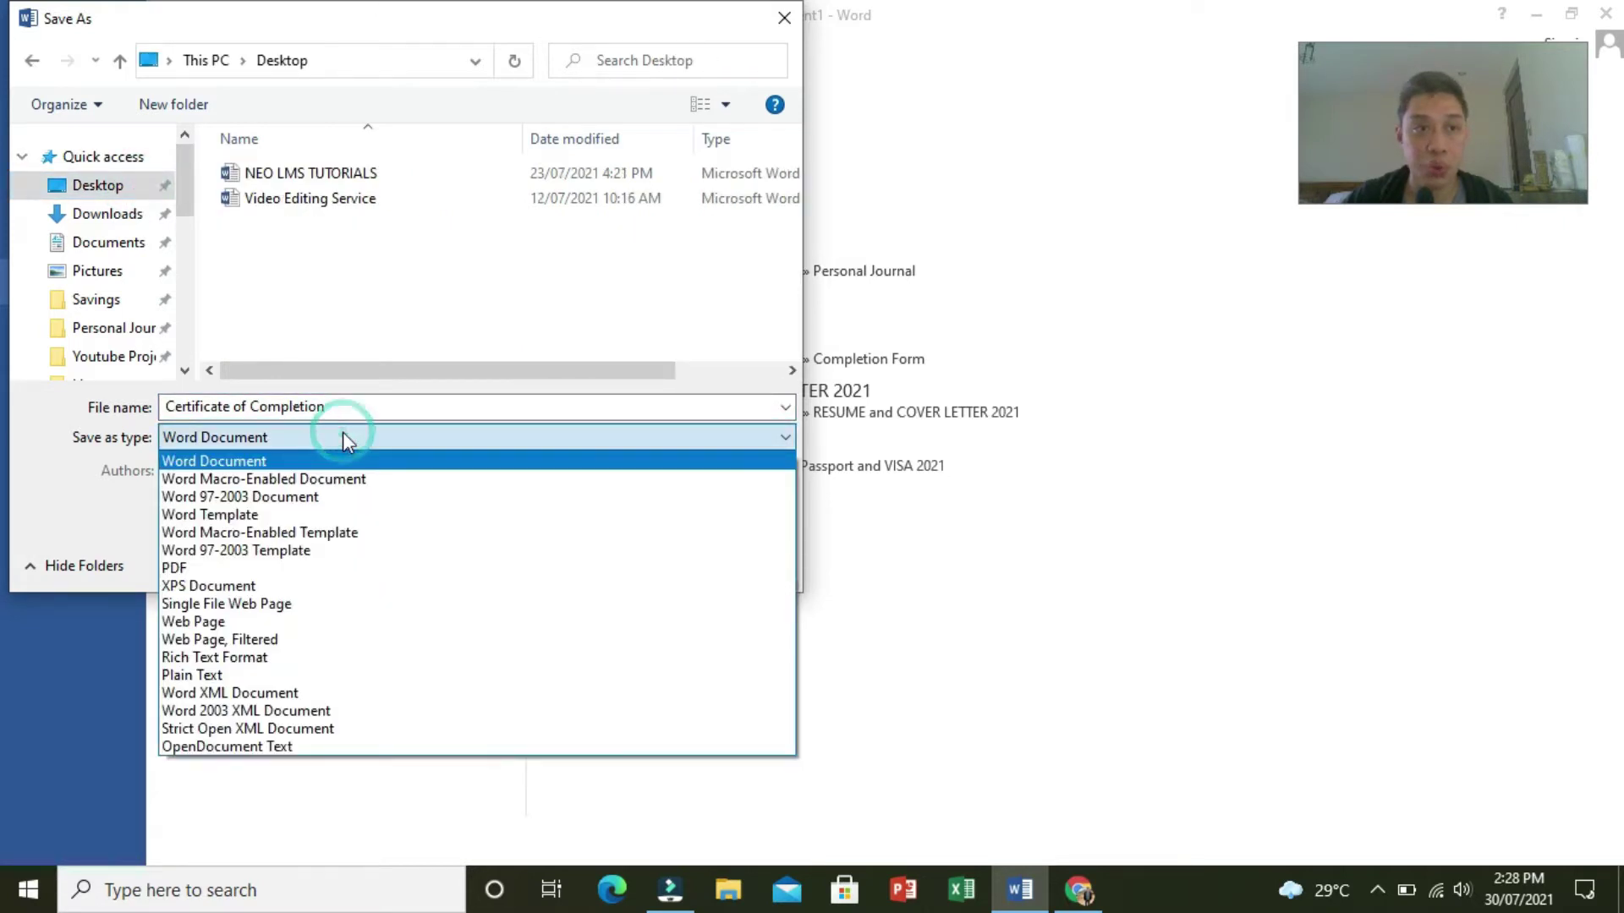
pyautogui.click(327, 568)
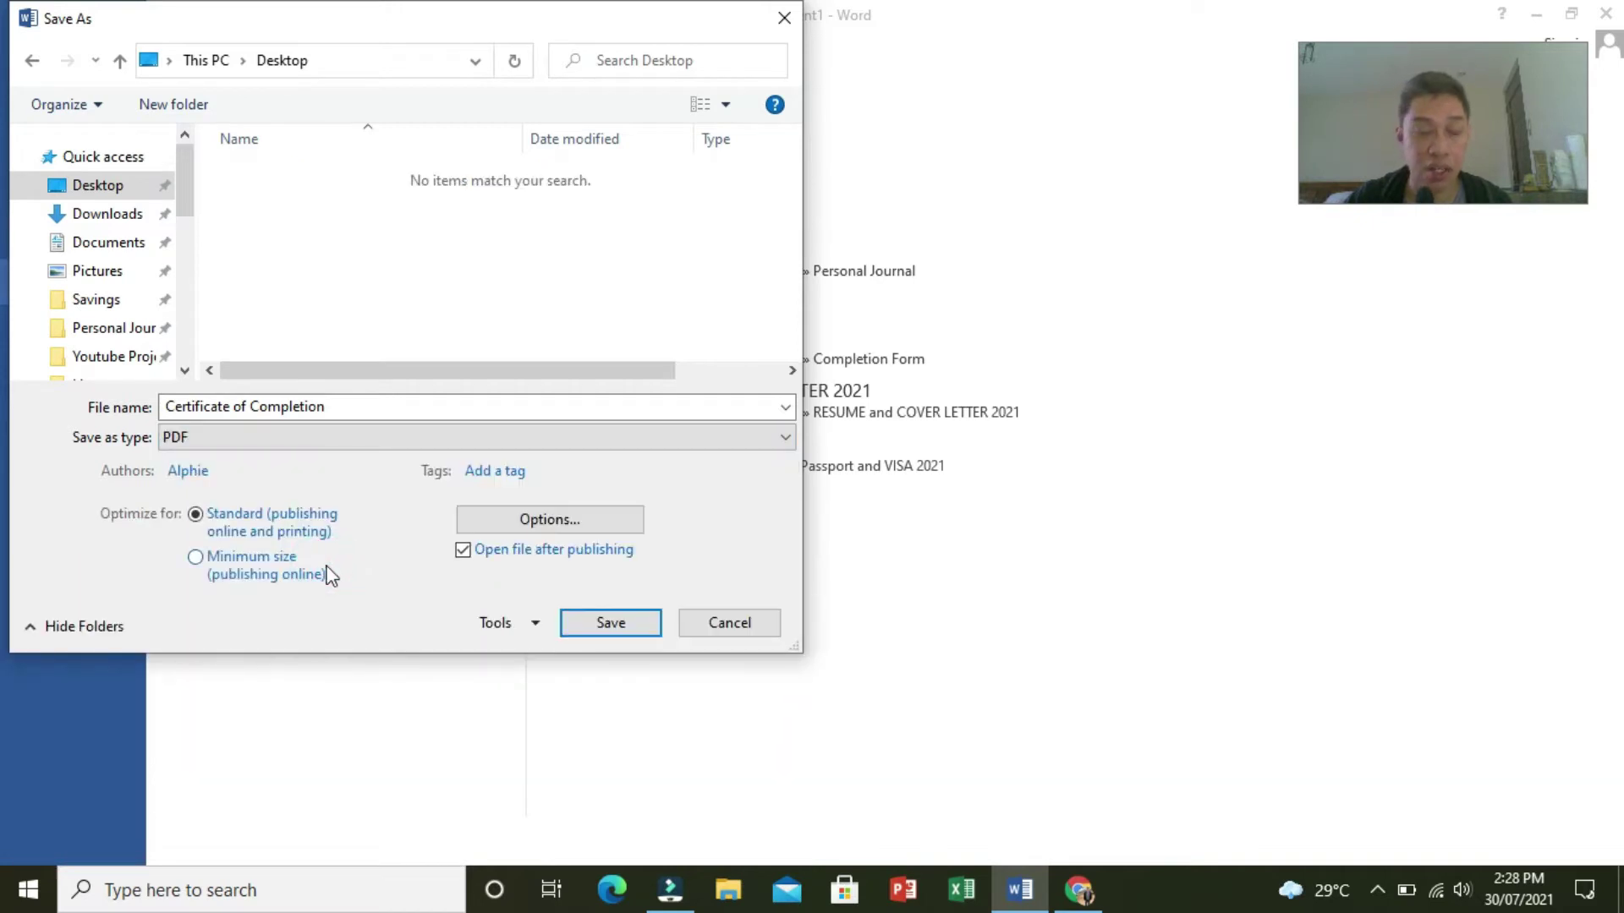
pyautogui.click(394, 407)
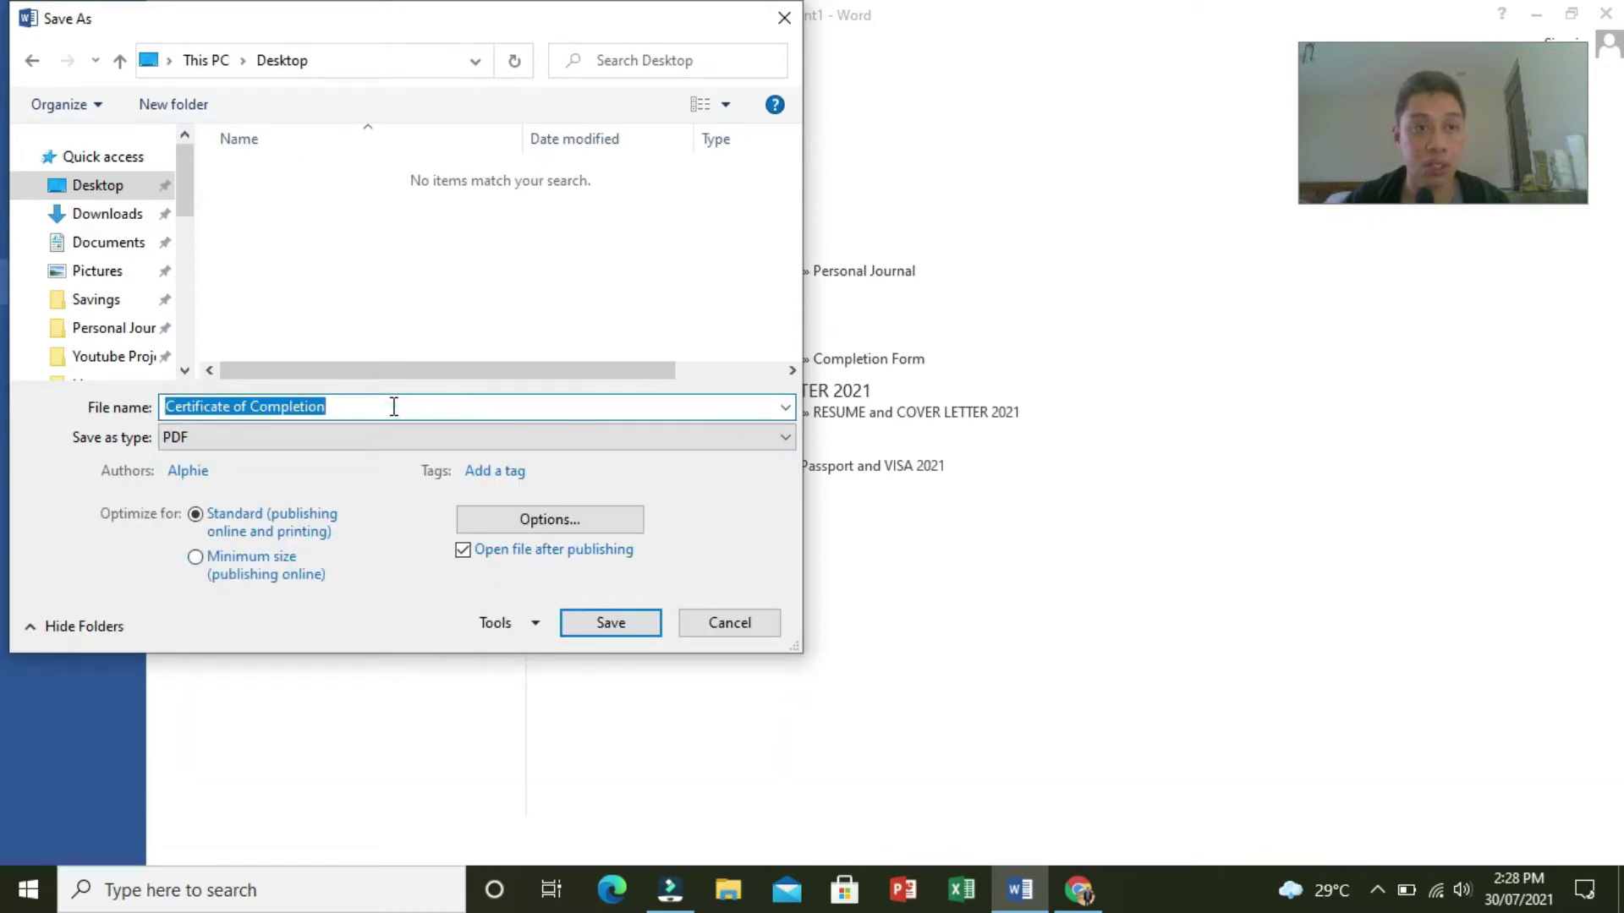
pyautogui.click(394, 407)
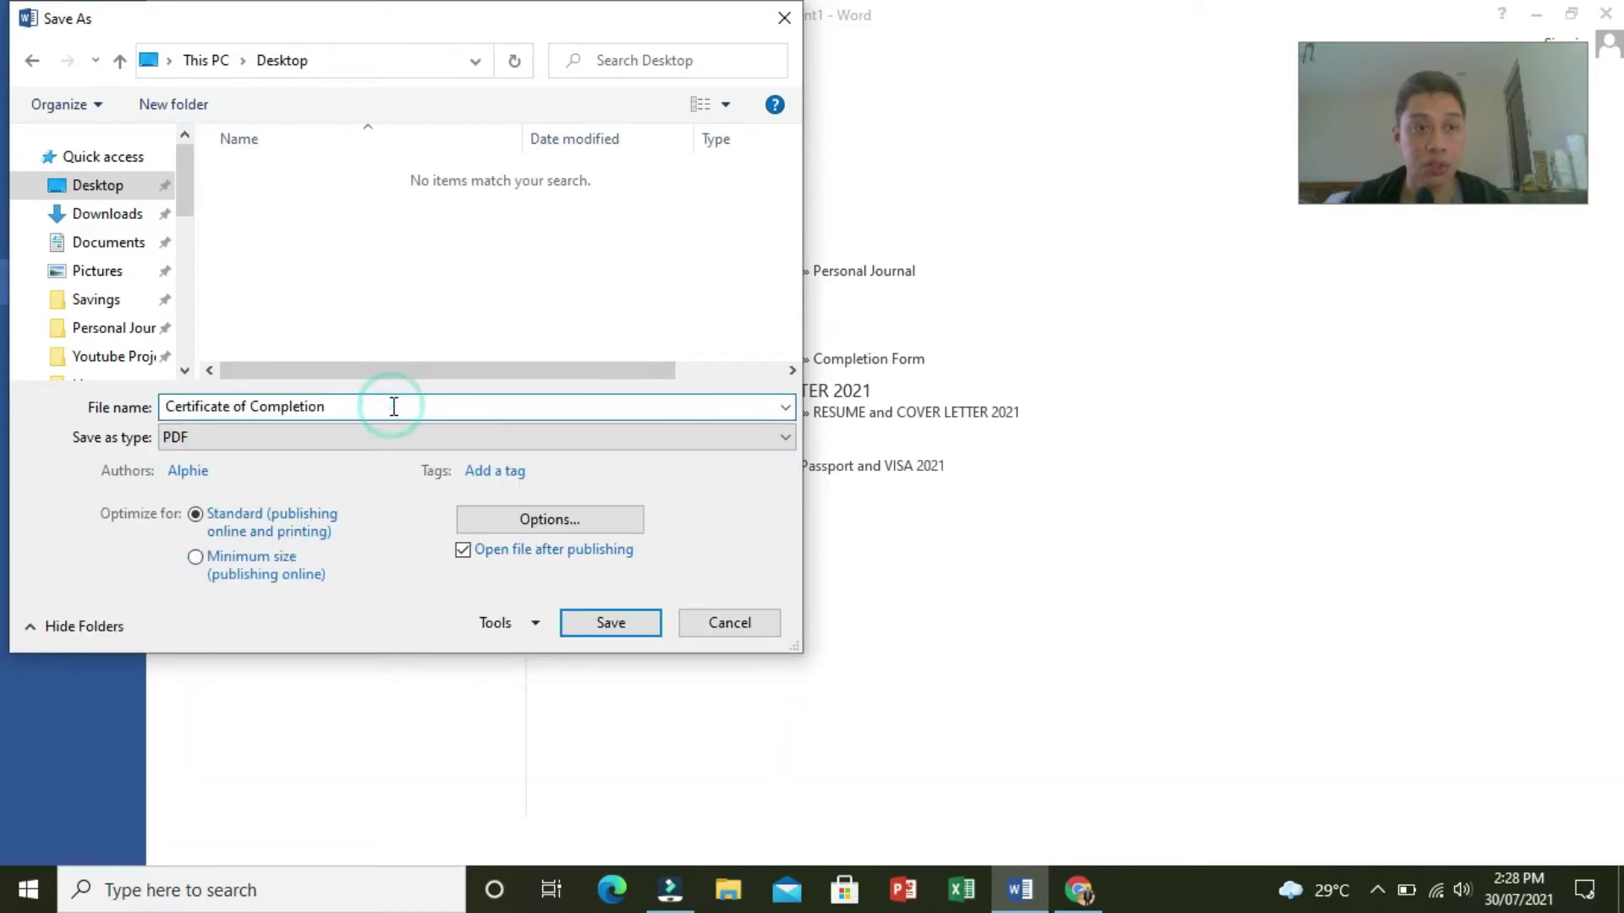
pyautogui.click(645, 624)
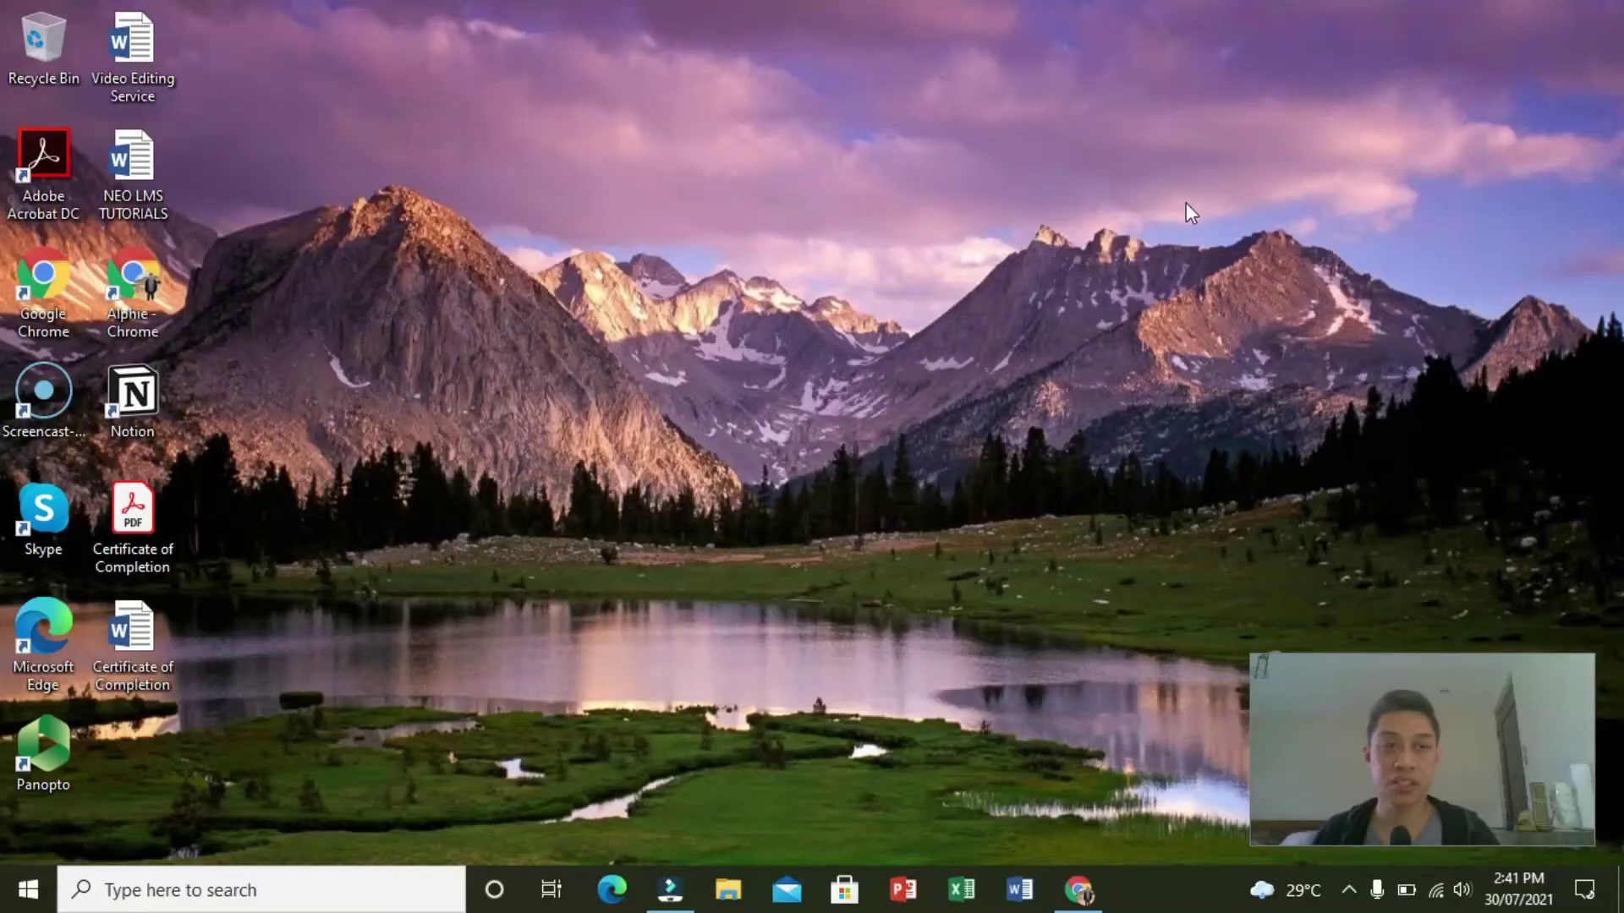
# - Open Adobe Acrobat Pro DC and start creating a new form
pyautogui.doubleClick(47, 174)
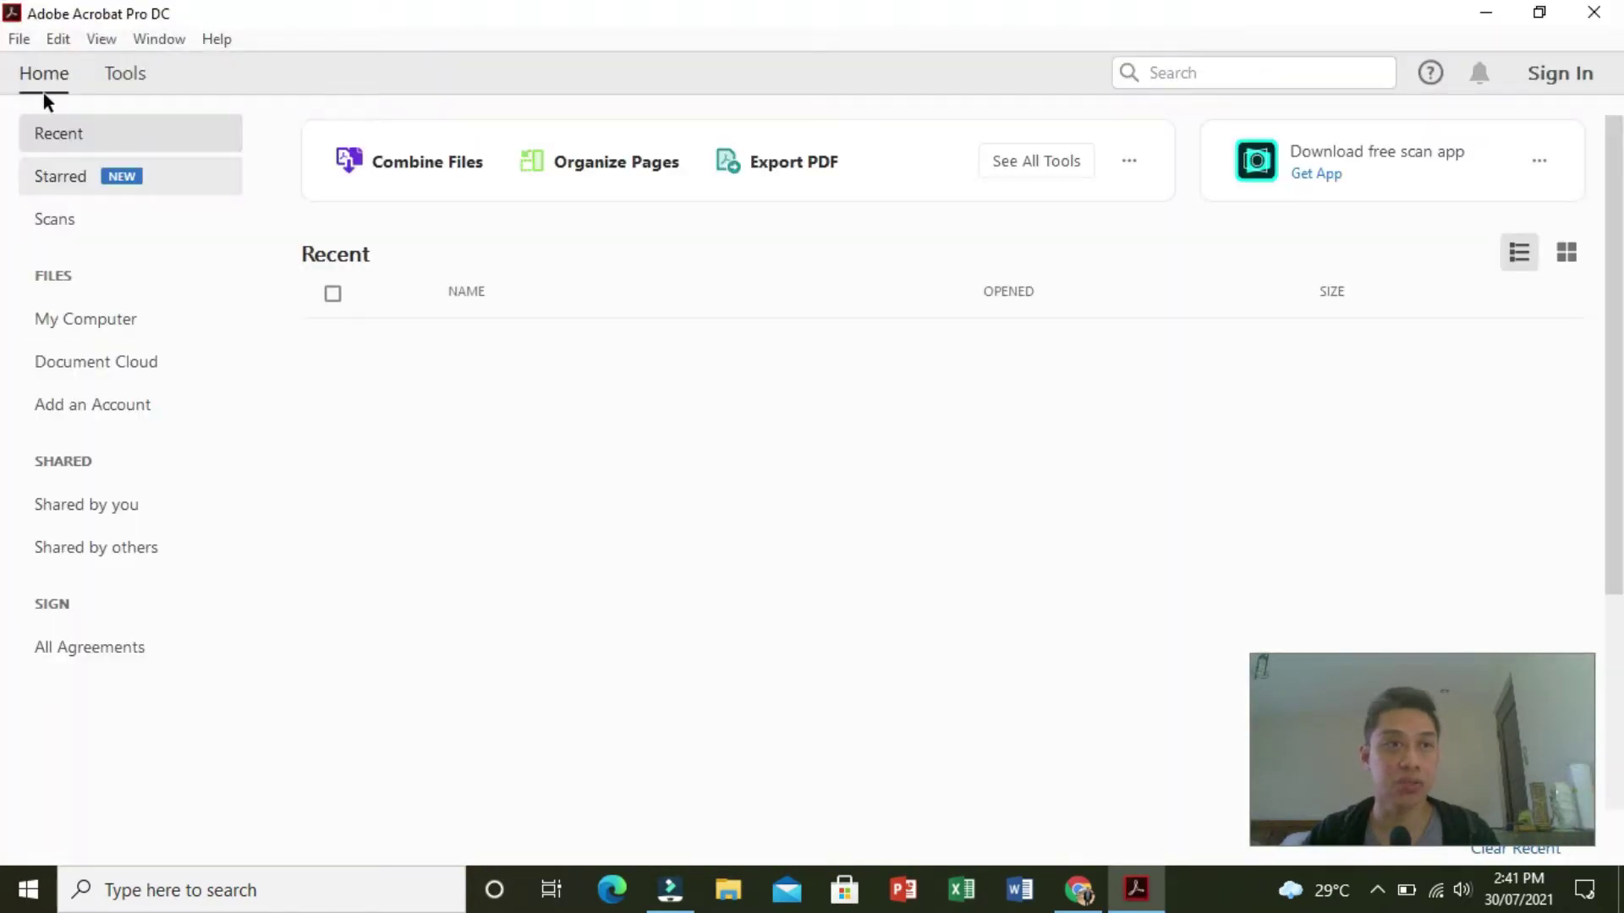
pyautogui.click(32, 44)
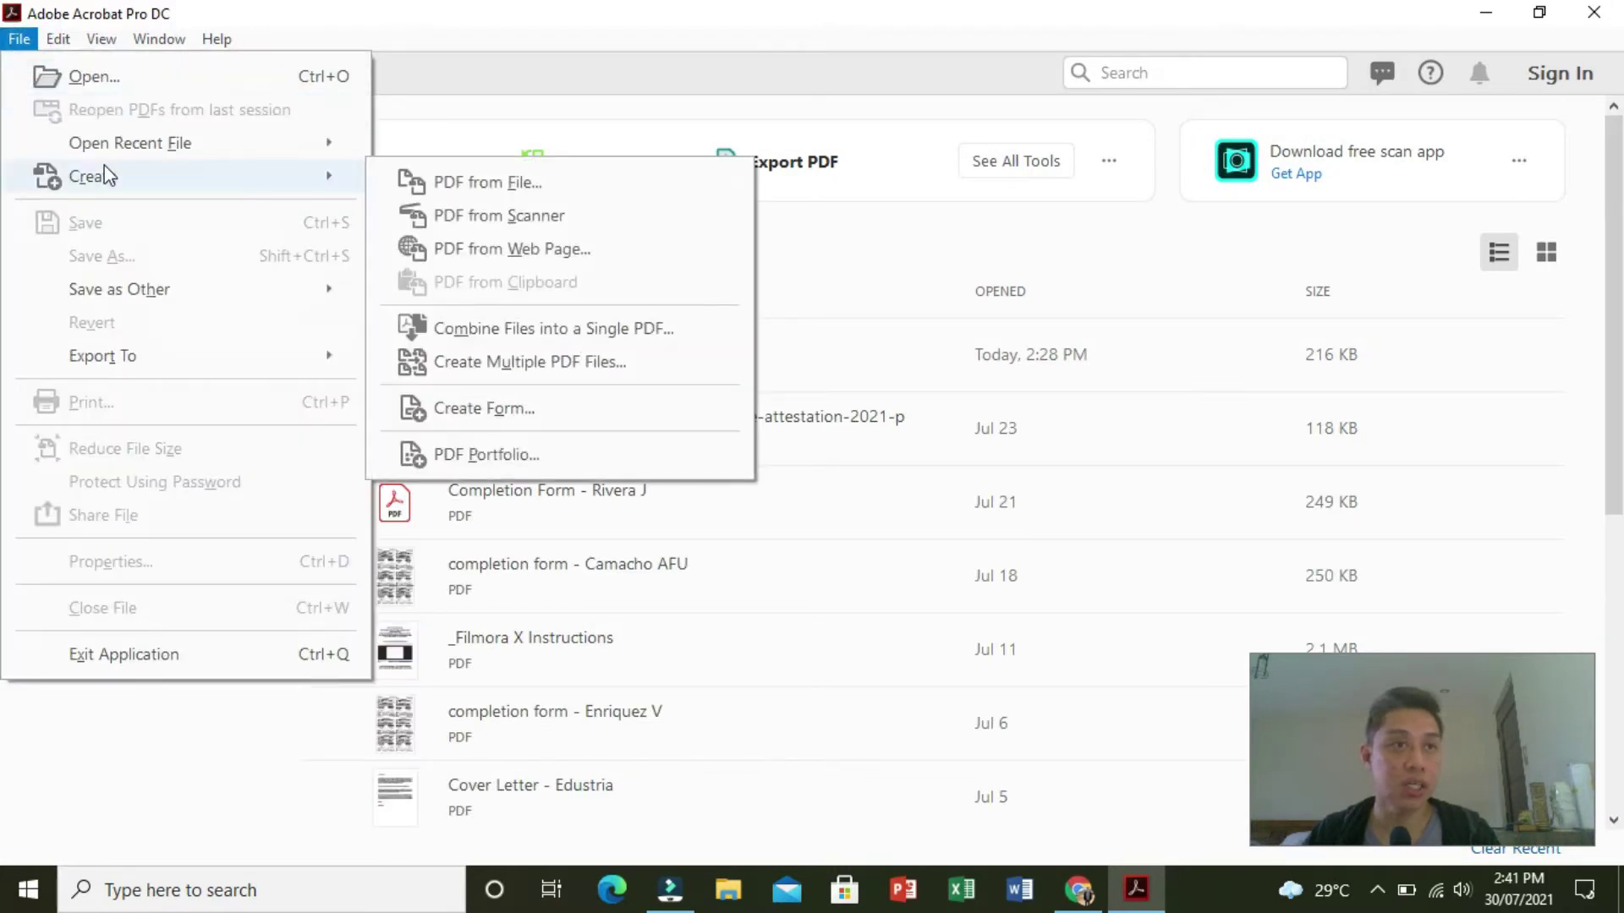
pyautogui.moveTo(110, 154)
pyautogui.moveTo(110, 190)
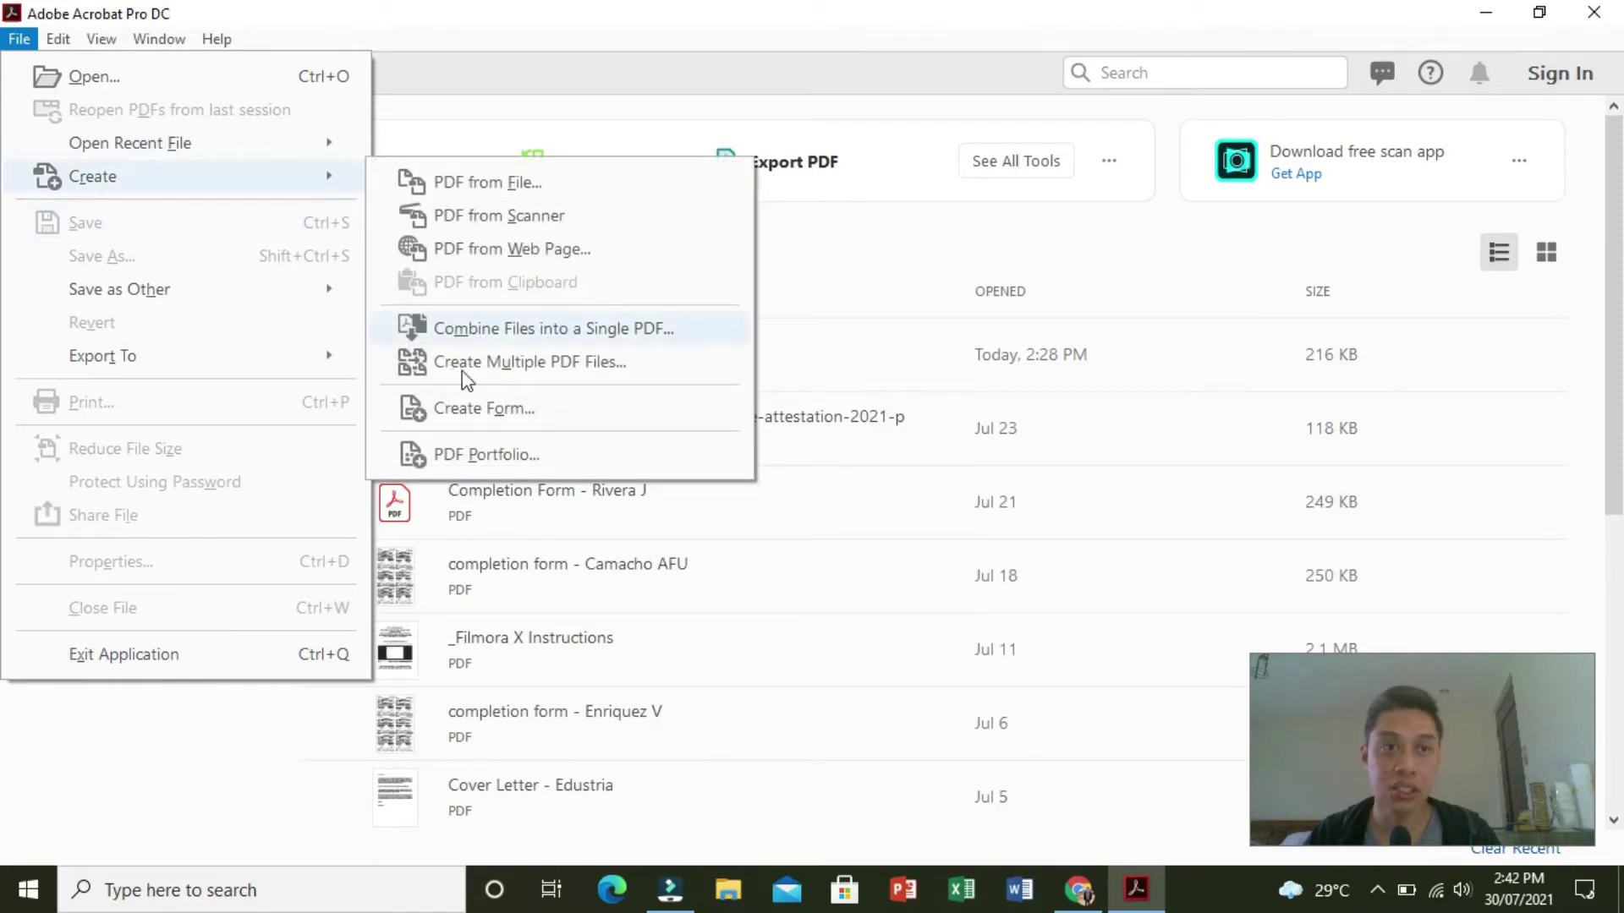
pyautogui.click(555, 427)
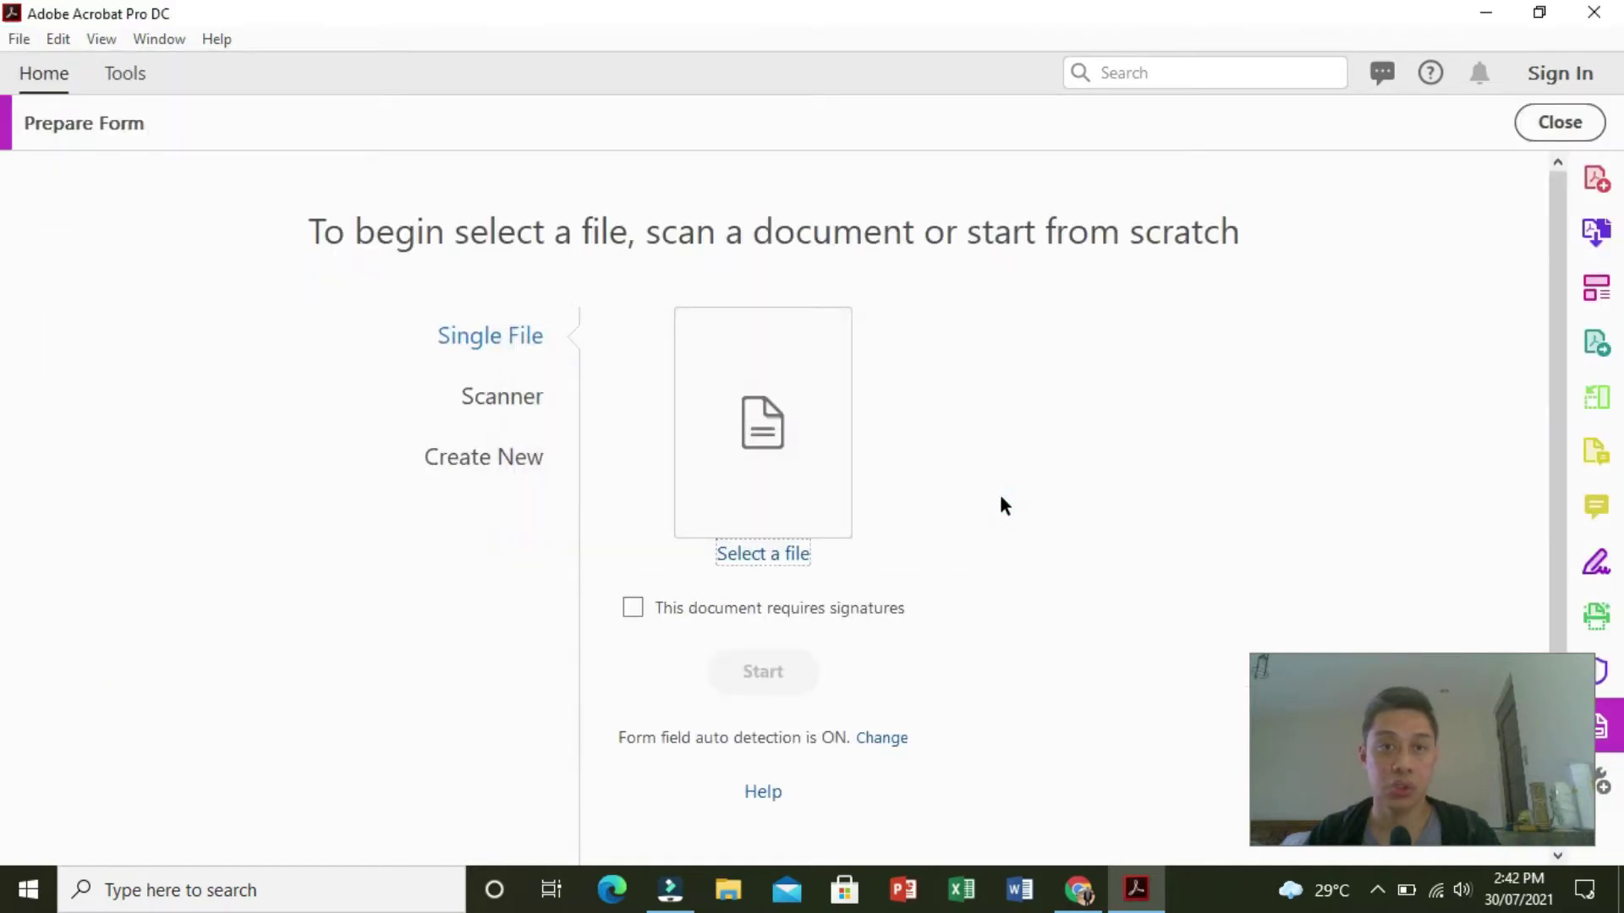
# - Choose the Certificate of Completion PDF from the Desktop as the form's source and start preparing the form
pyautogui.click(786, 557)
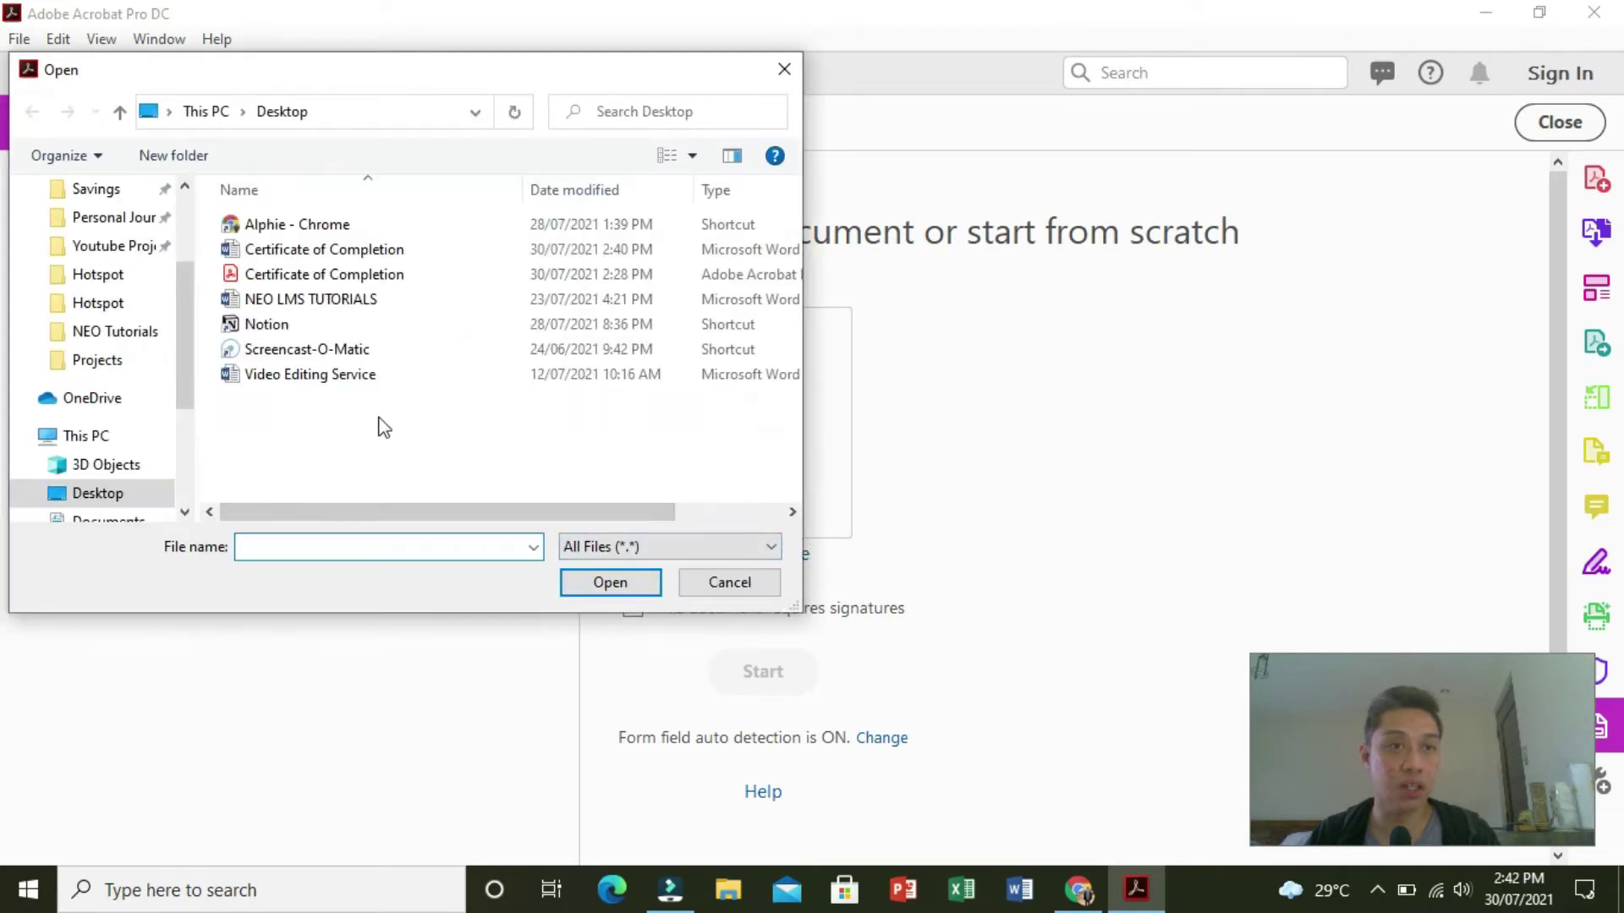
pyautogui.click(394, 276)
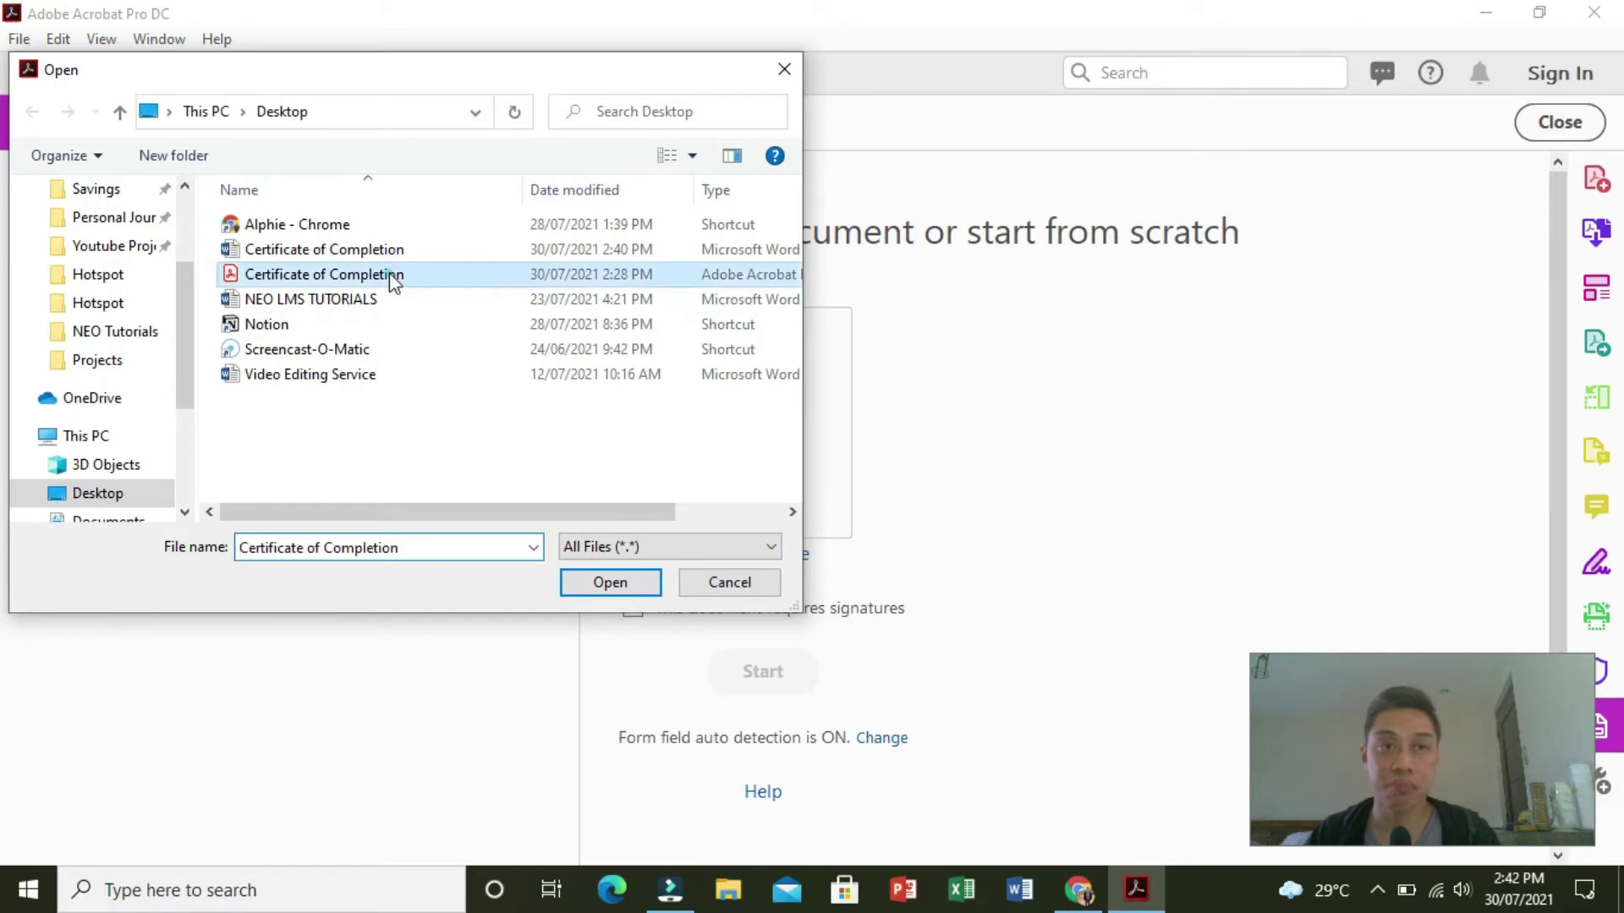
pyautogui.click(630, 584)
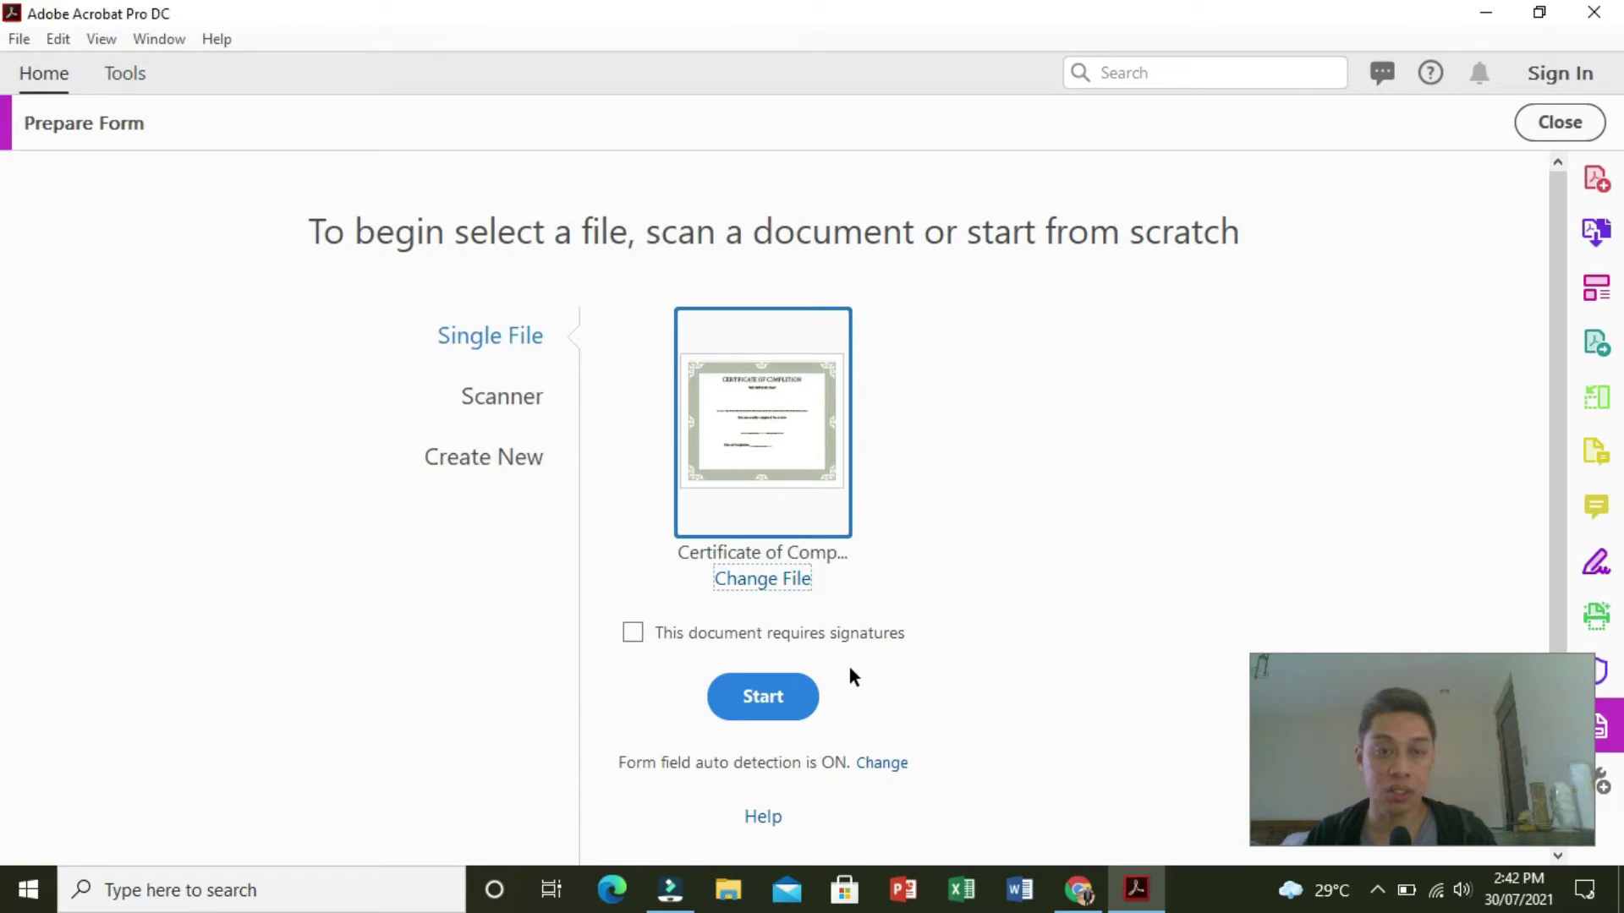
pyautogui.click(799, 702)
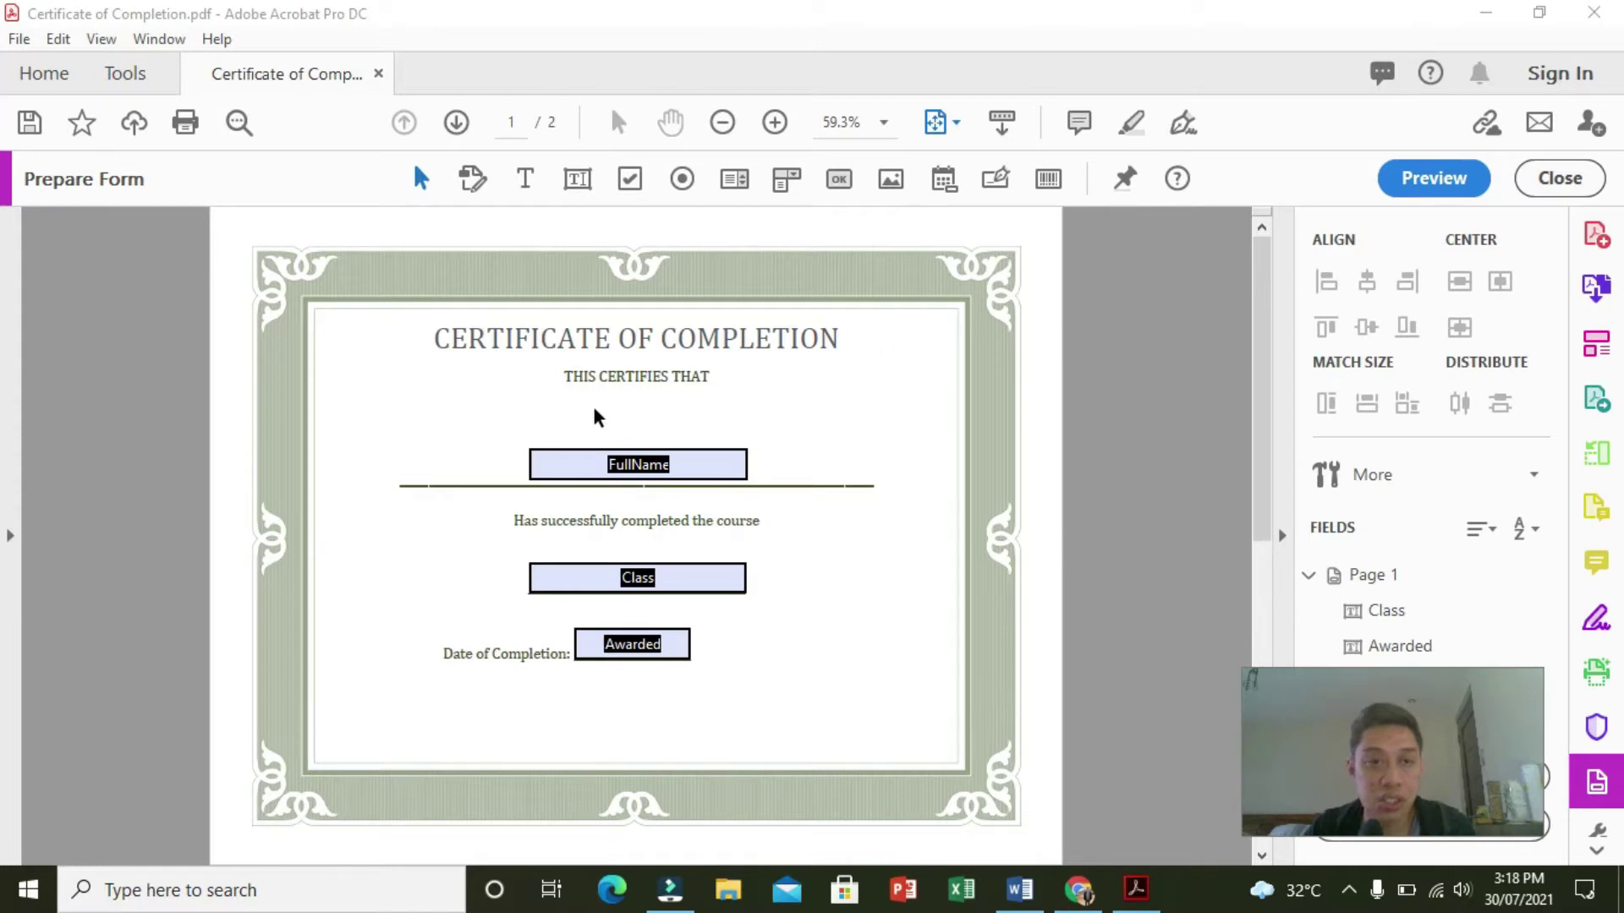
# - Examine the FullName and Class text fields on the certificate form
pyautogui.click(707, 464)
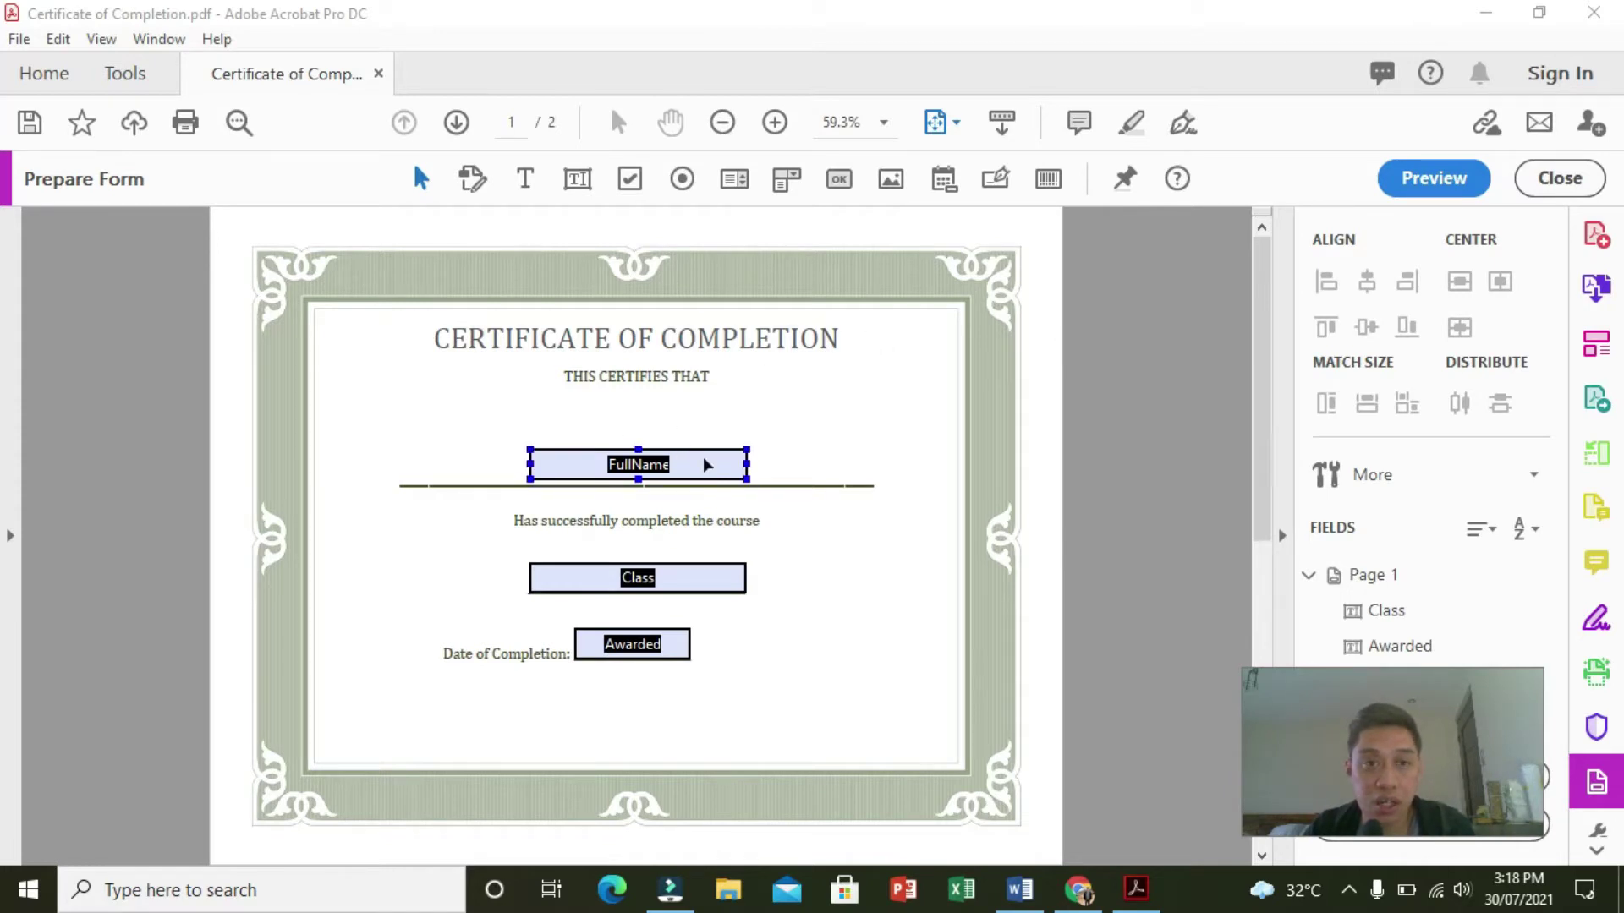
pyautogui.click(719, 582)
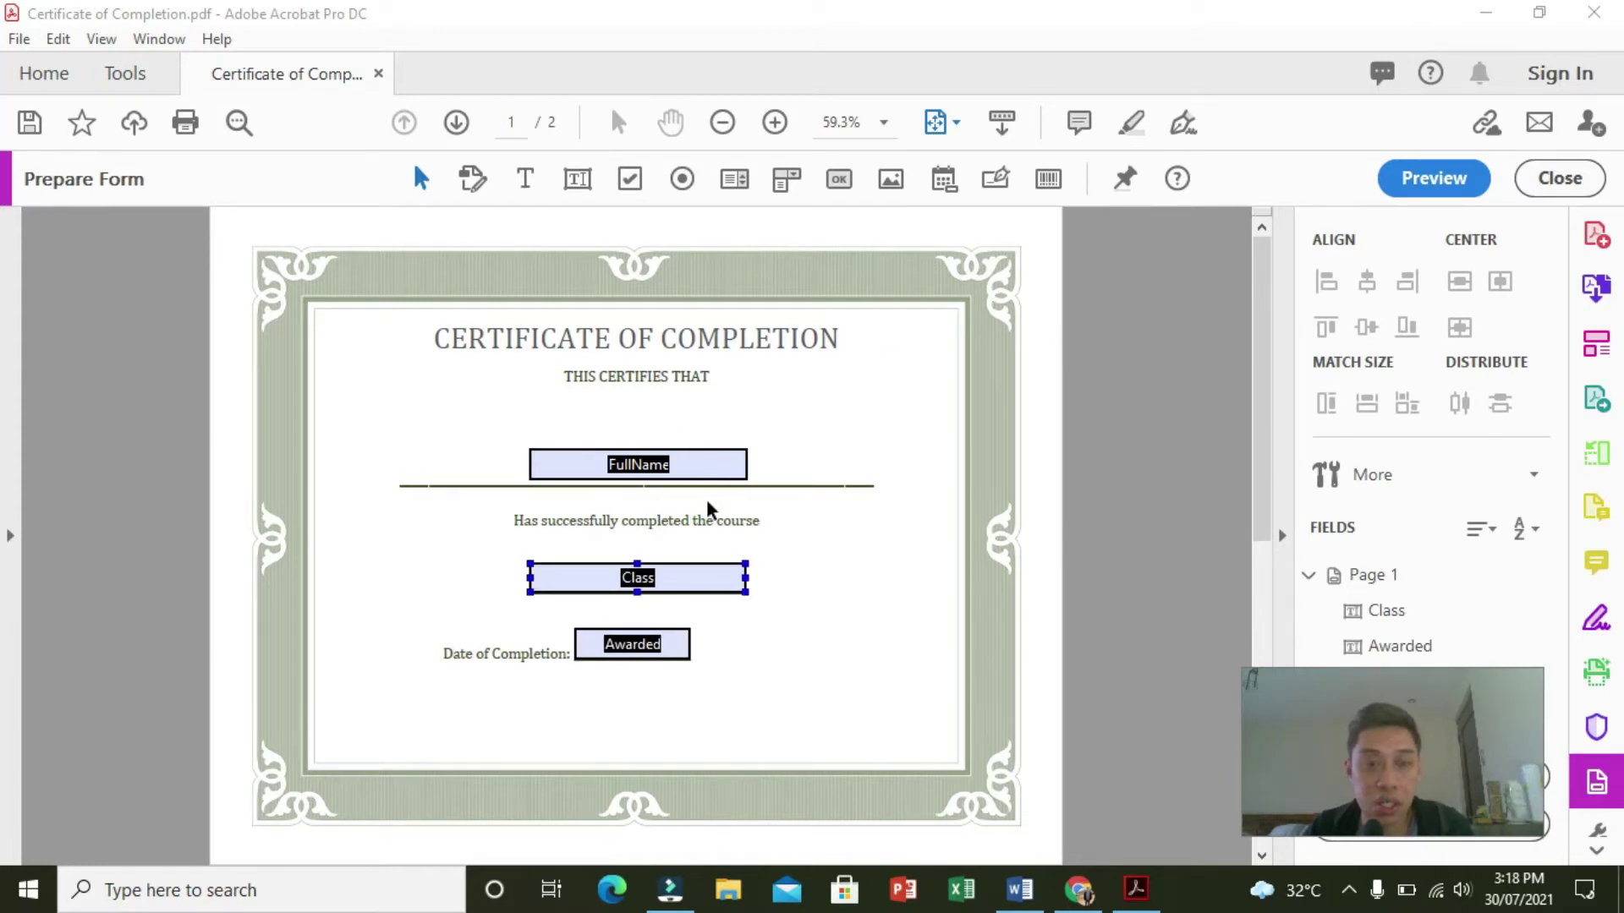
pyautogui.click(714, 476)
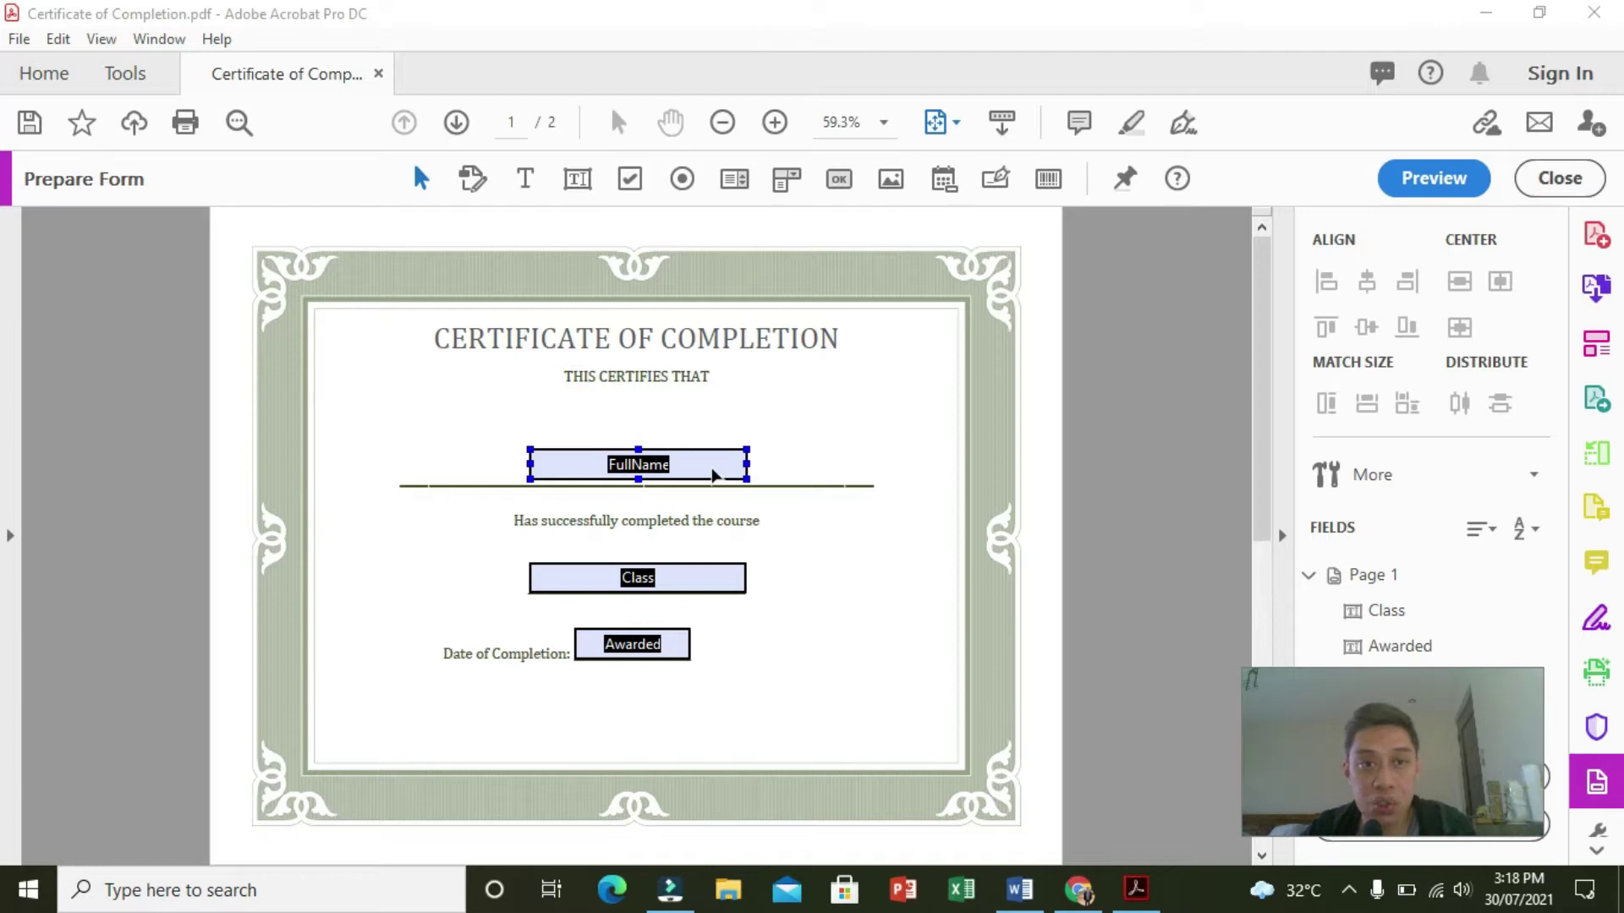
pyautogui.click(686, 427)
pyautogui.click(696, 462)
pyautogui.click(730, 578)
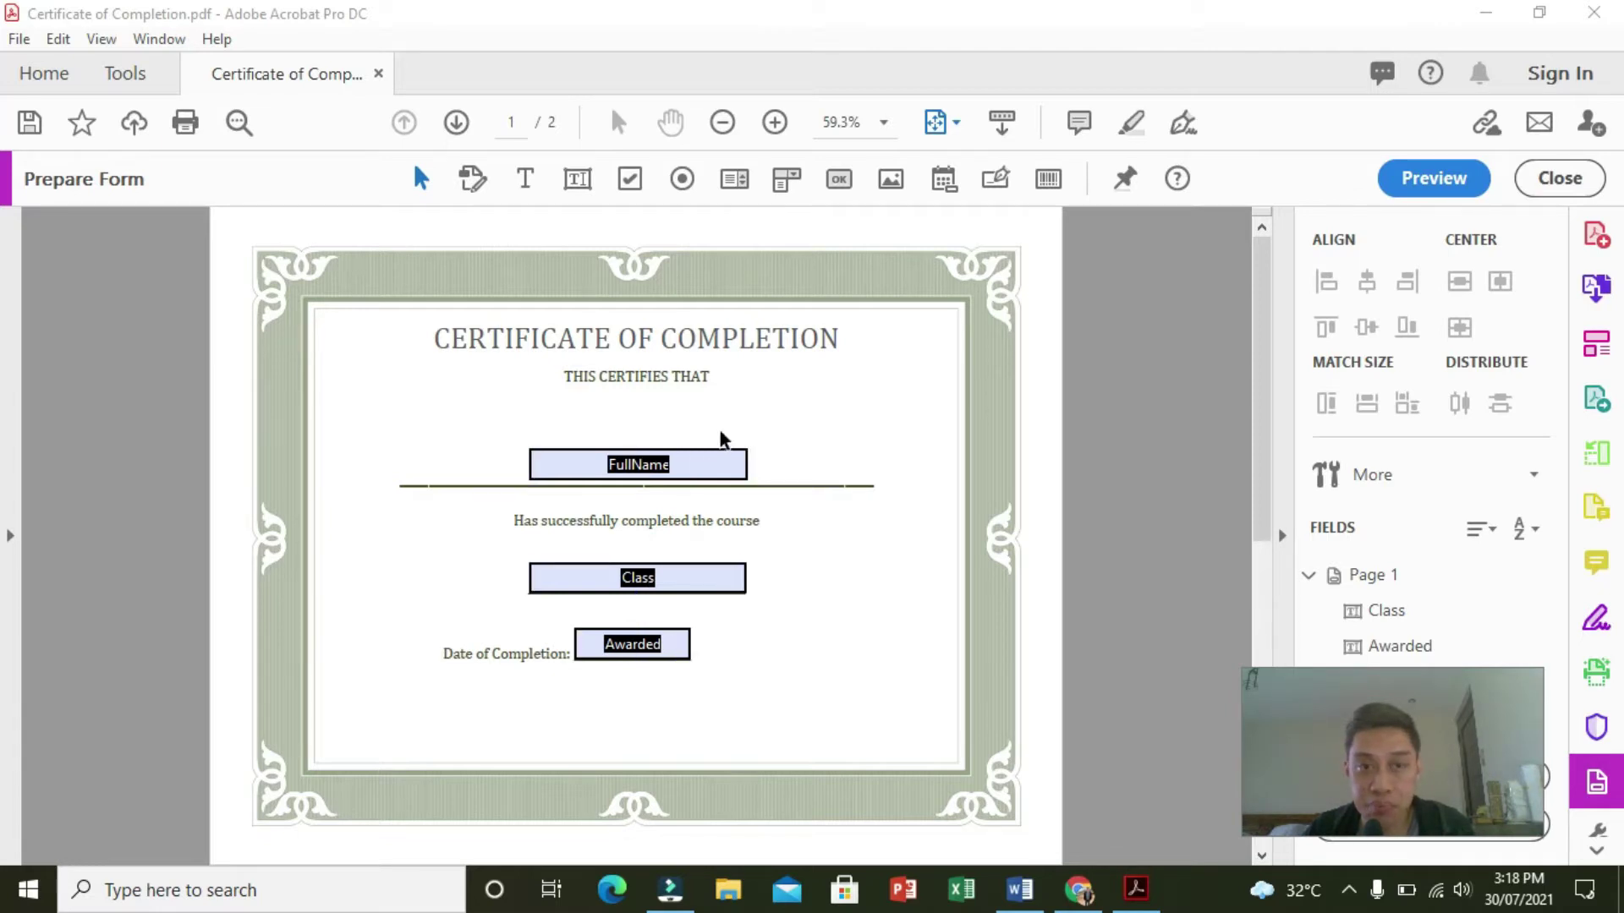
# - Examine the general properties of the FullName field and check the Class and Awarded fields on the certificate form
pyautogui.click(723, 464)
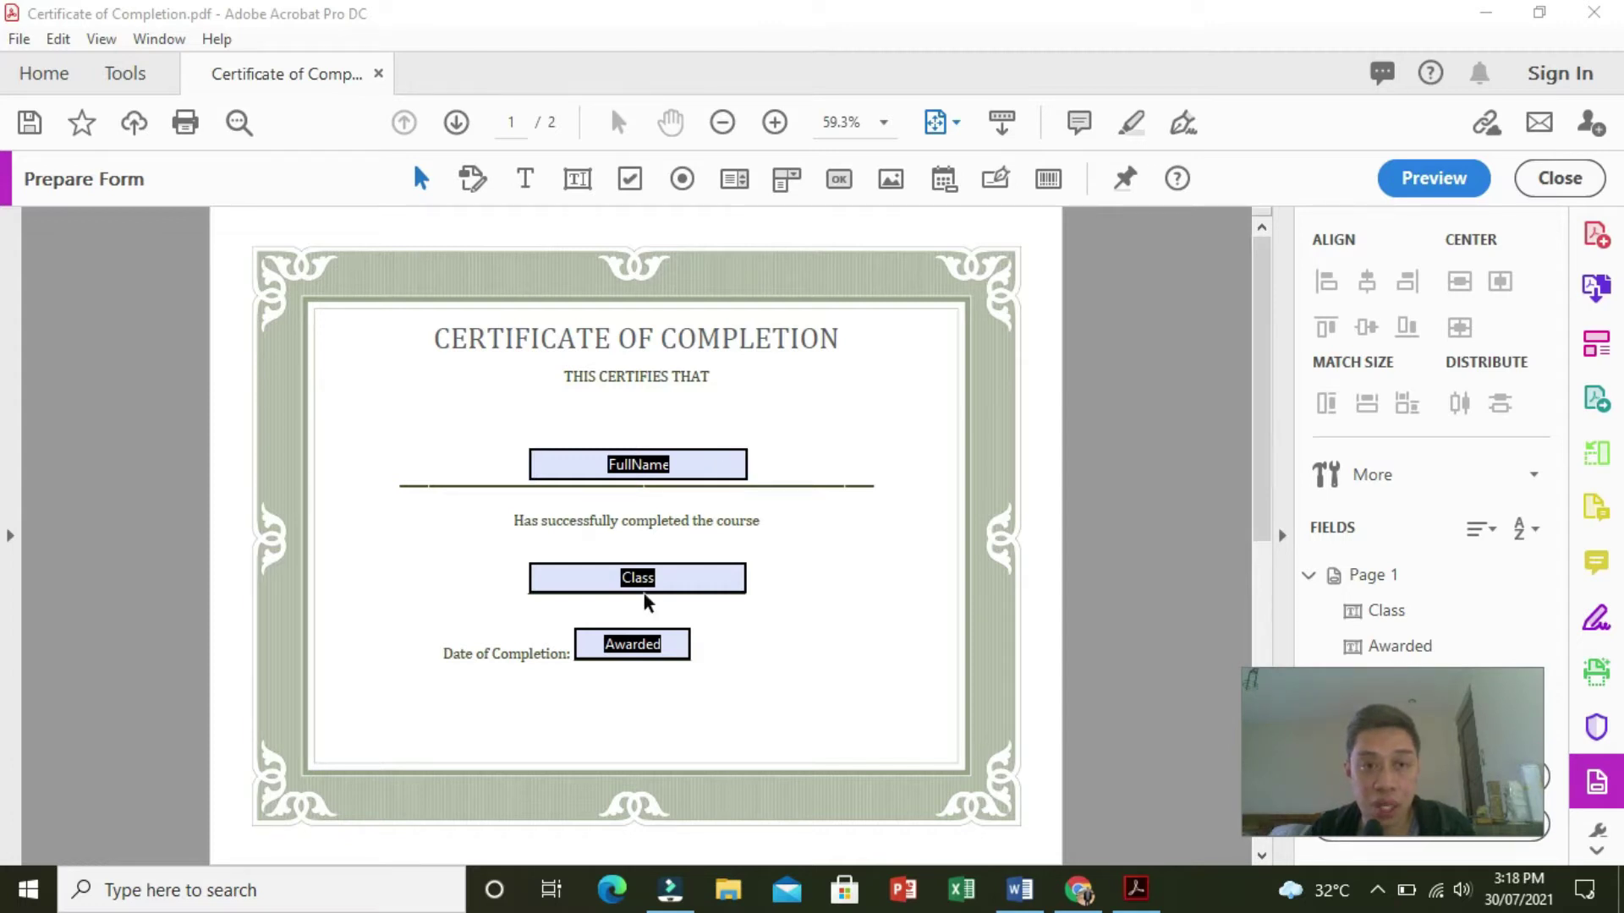
pyautogui.click(503, 698)
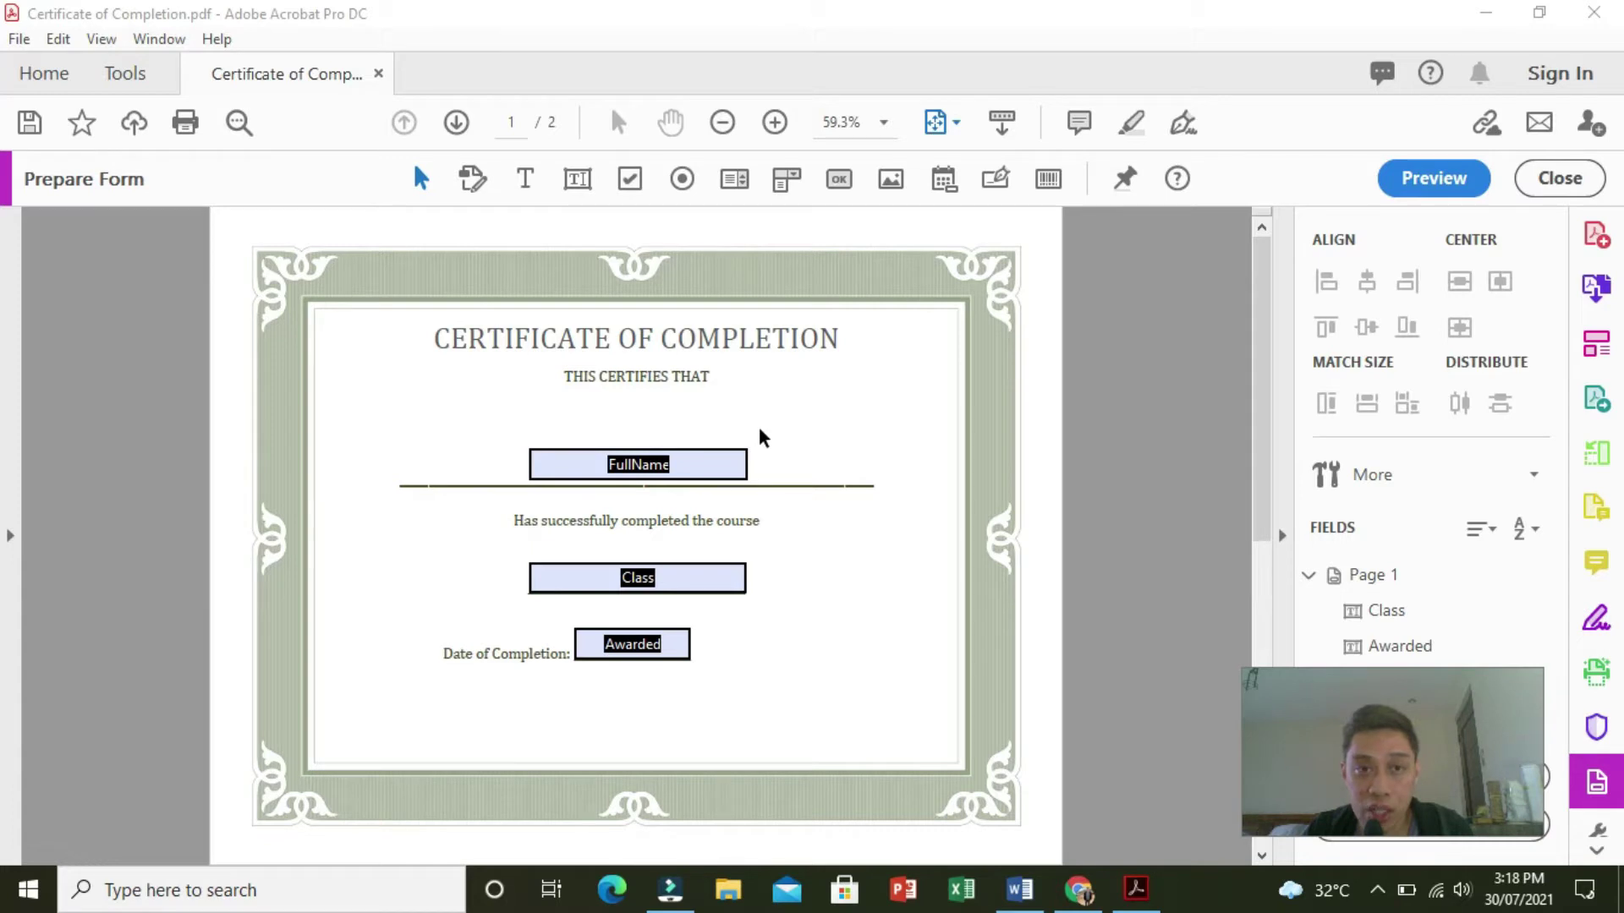
pyautogui.click(682, 476)
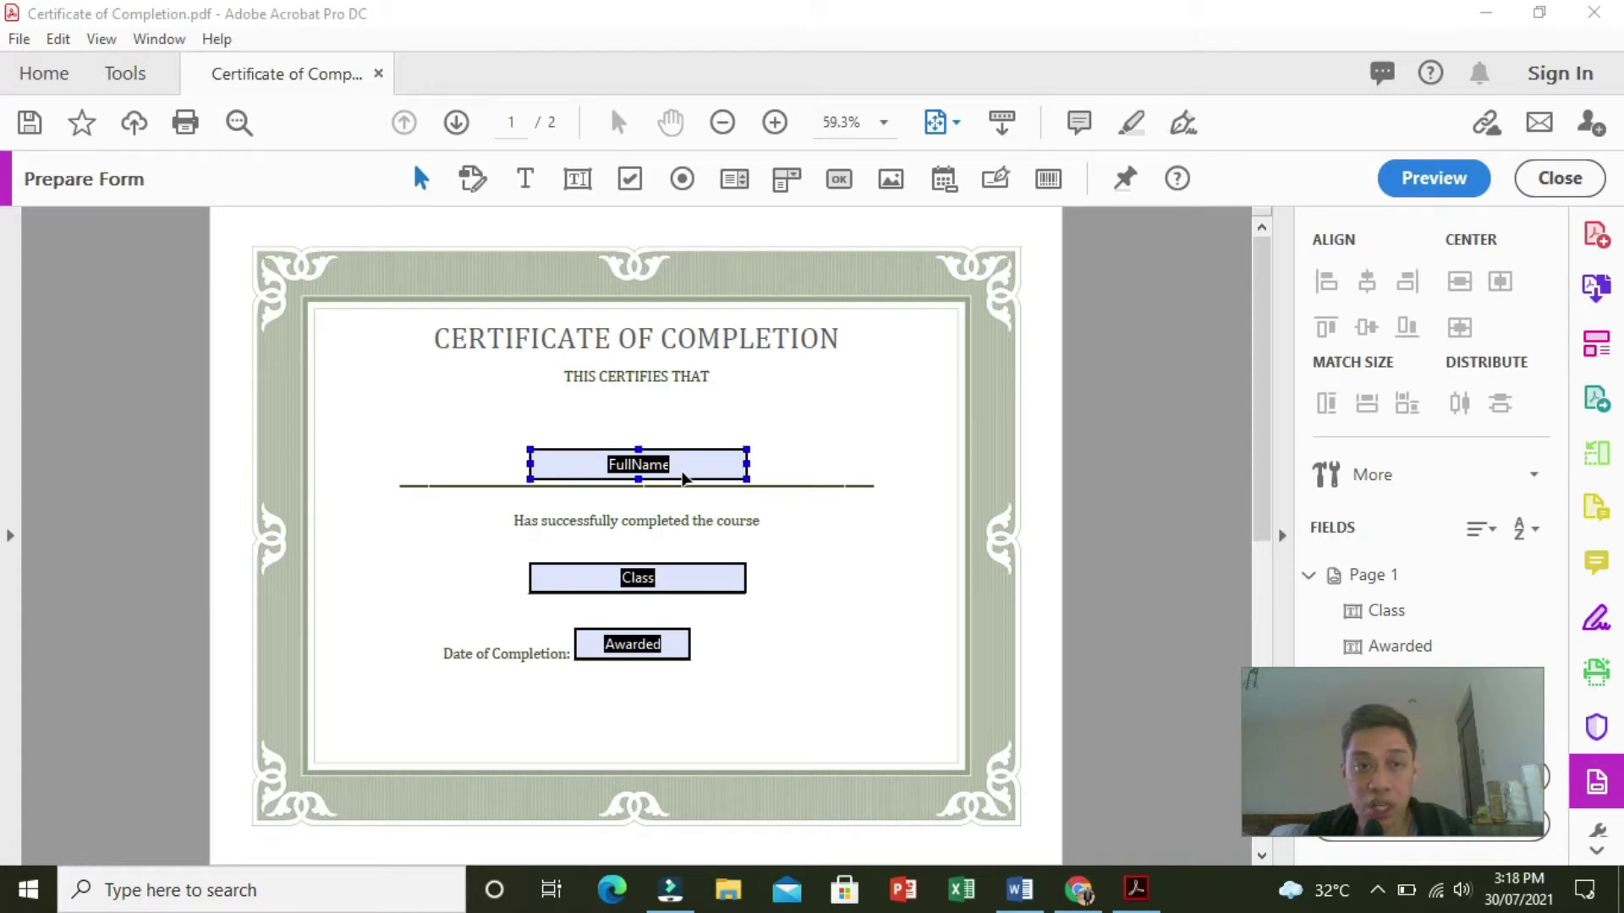
pyautogui.doubleClick(682, 475)
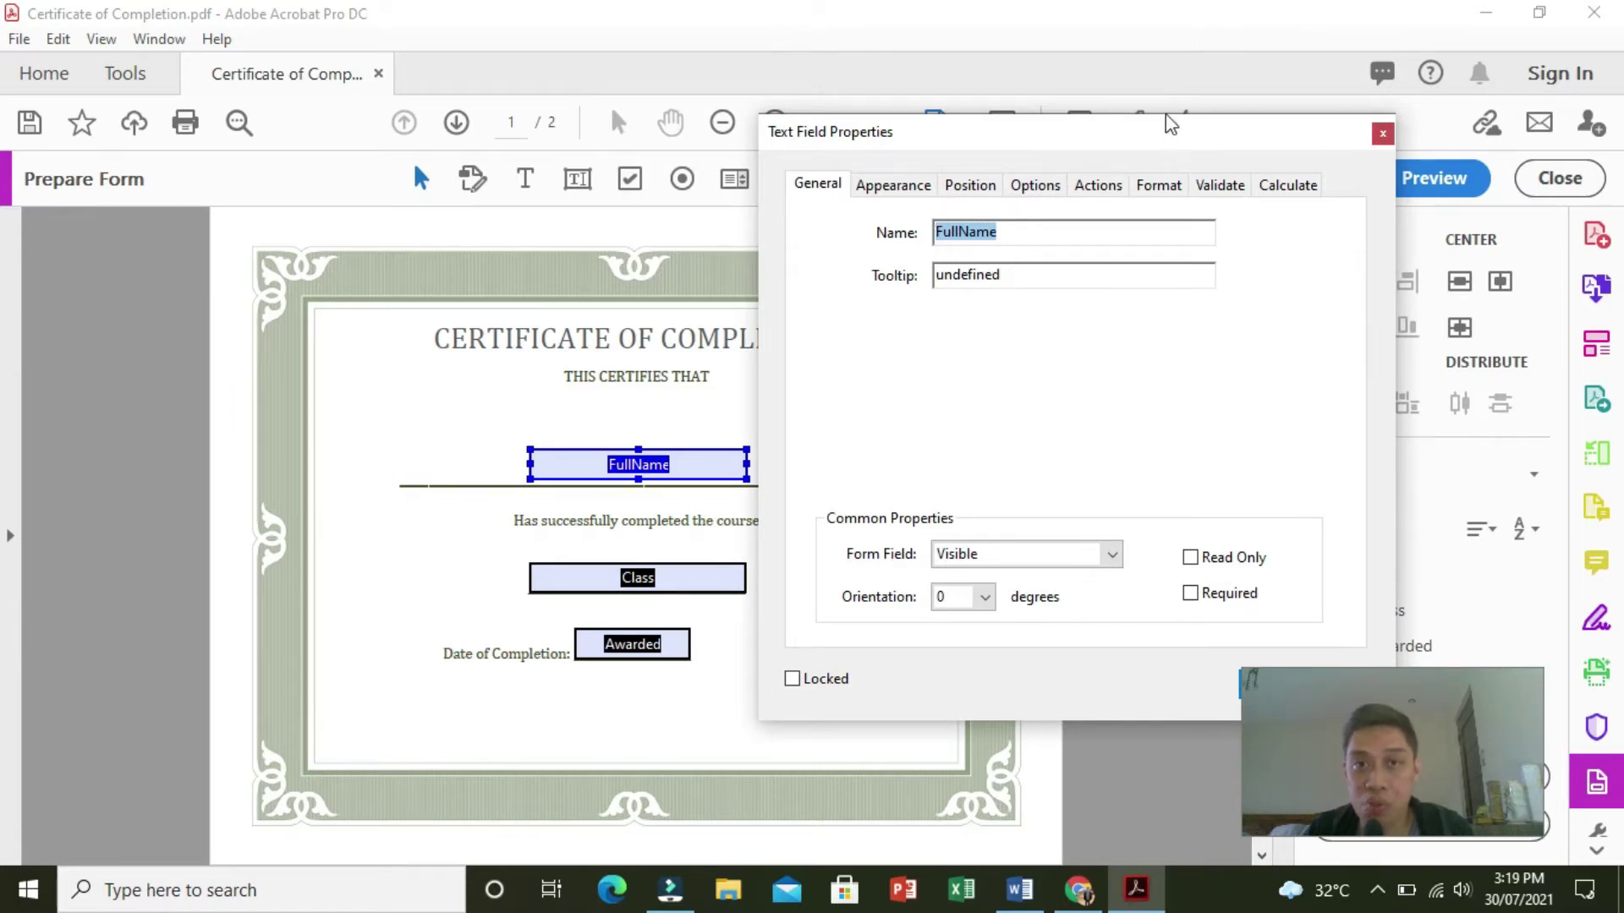
pyautogui.moveTo(1169, 138); pyautogui.dragTo(994, 122)
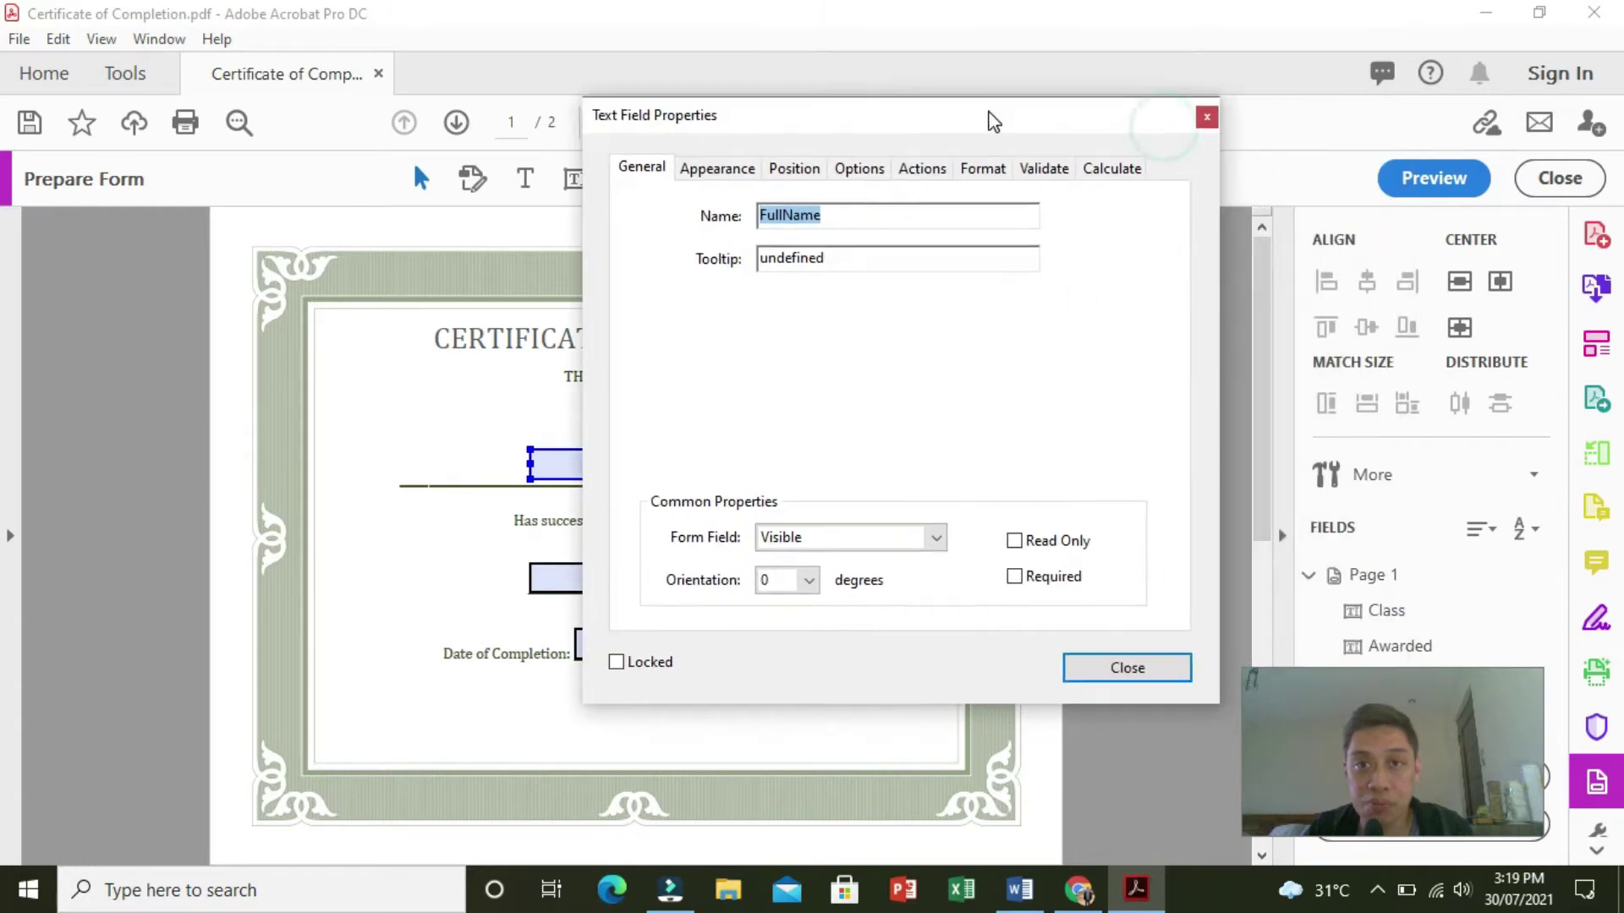
pyautogui.click(1131, 665)
pyautogui.keyDown('ctrl'); pyautogui.click(731, 590); pyautogui.keyUp('ctrl')
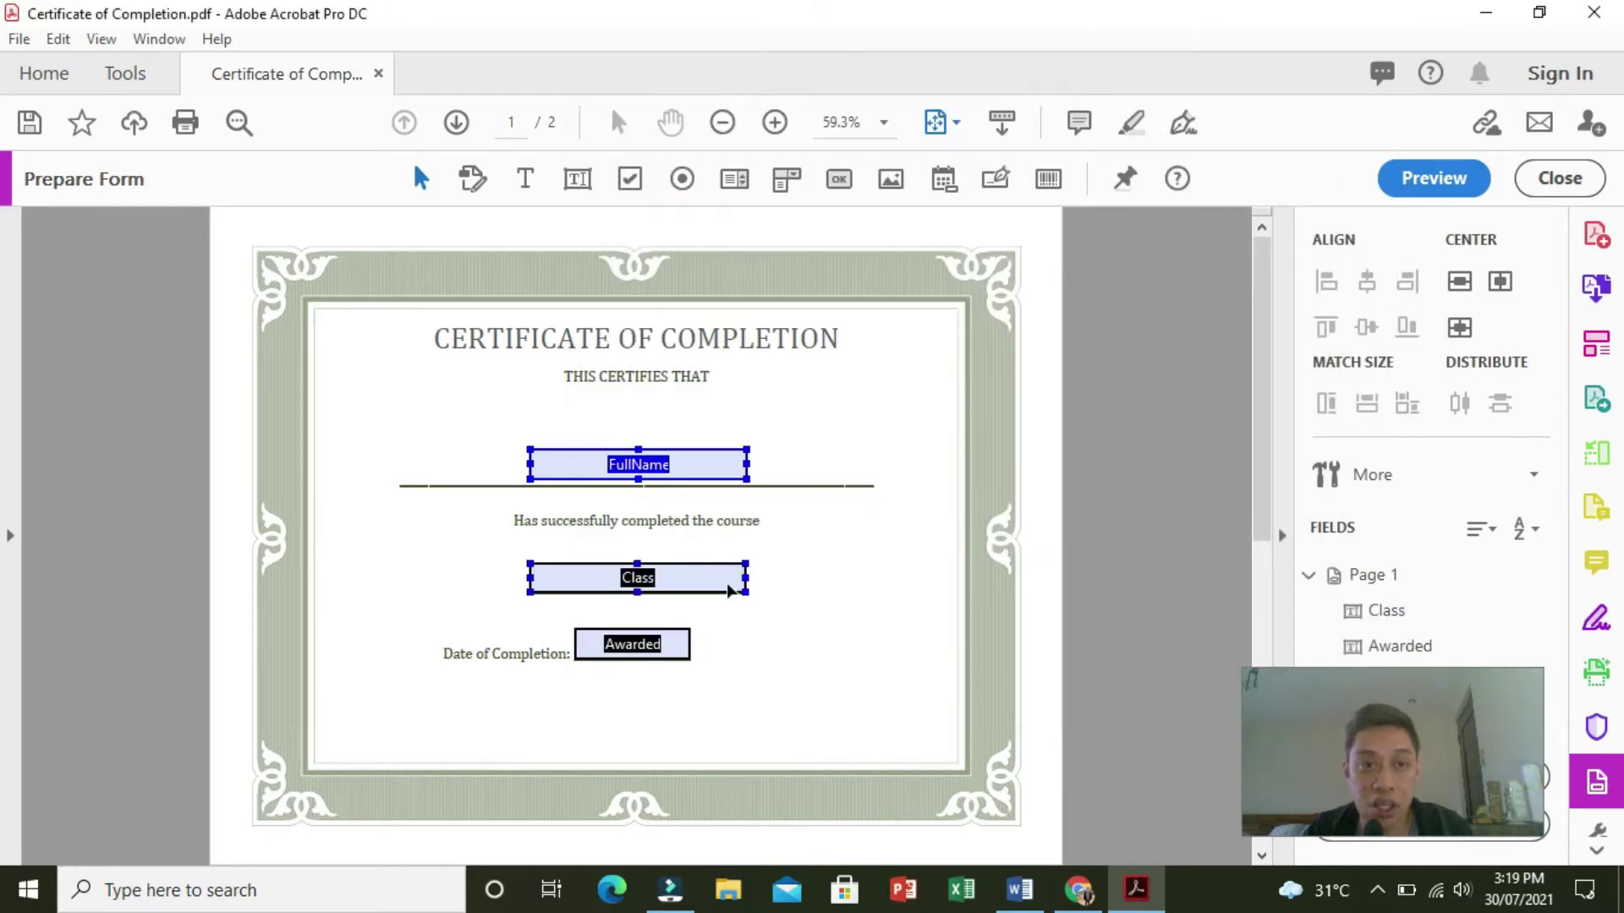
pyautogui.keyDown('ctrl'); pyautogui.click(731, 590); pyautogui.keyUp('ctrl')
pyautogui.keyDown('ctrl'); pyautogui.click(677, 657); pyautogui.keyUp('ctrl')
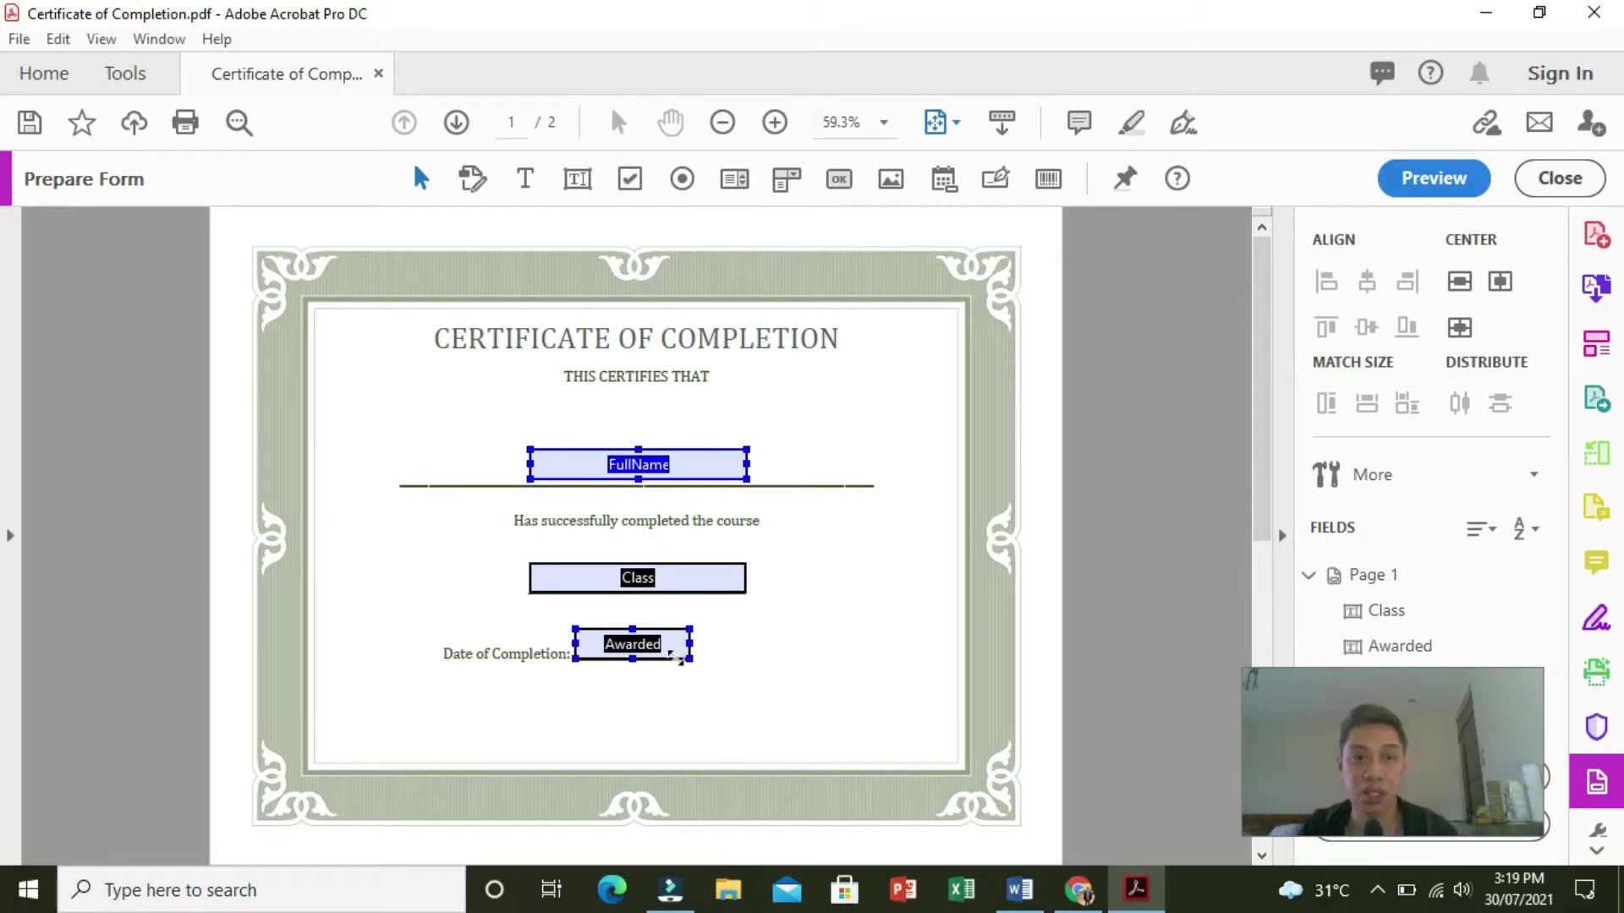
pyautogui.keyDown('ctrl'); pyautogui.click(677, 657); pyautogui.keyUp('ctrl')
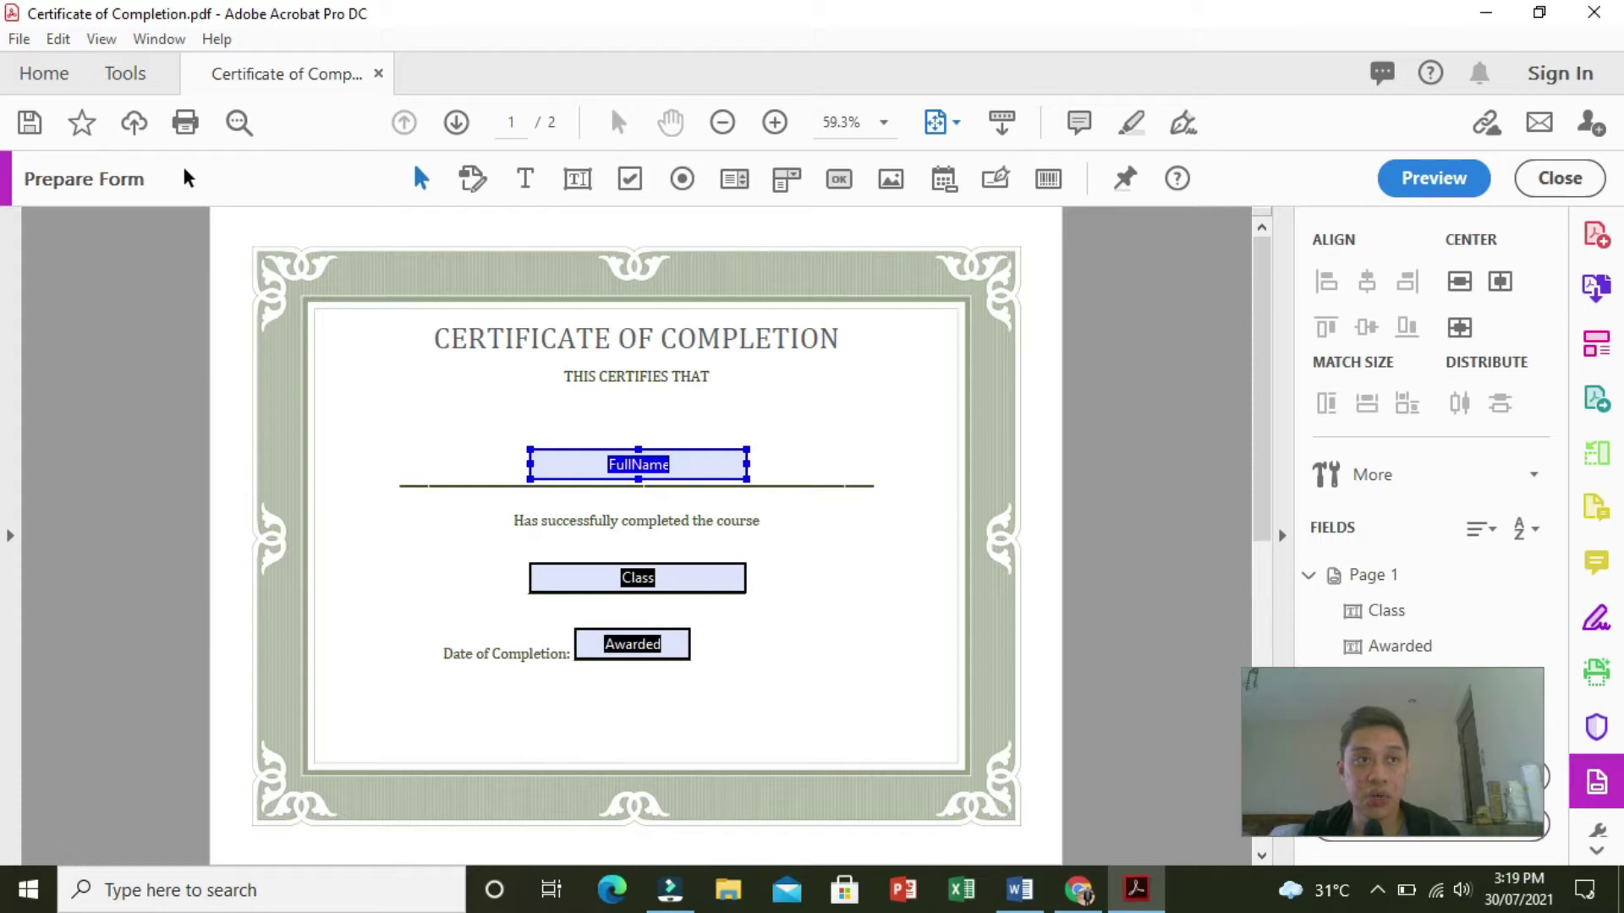
# - Save the prepared form as Certificate of Completion on the Desktop, replacing the existing PDF
pyautogui.click(29, 41)
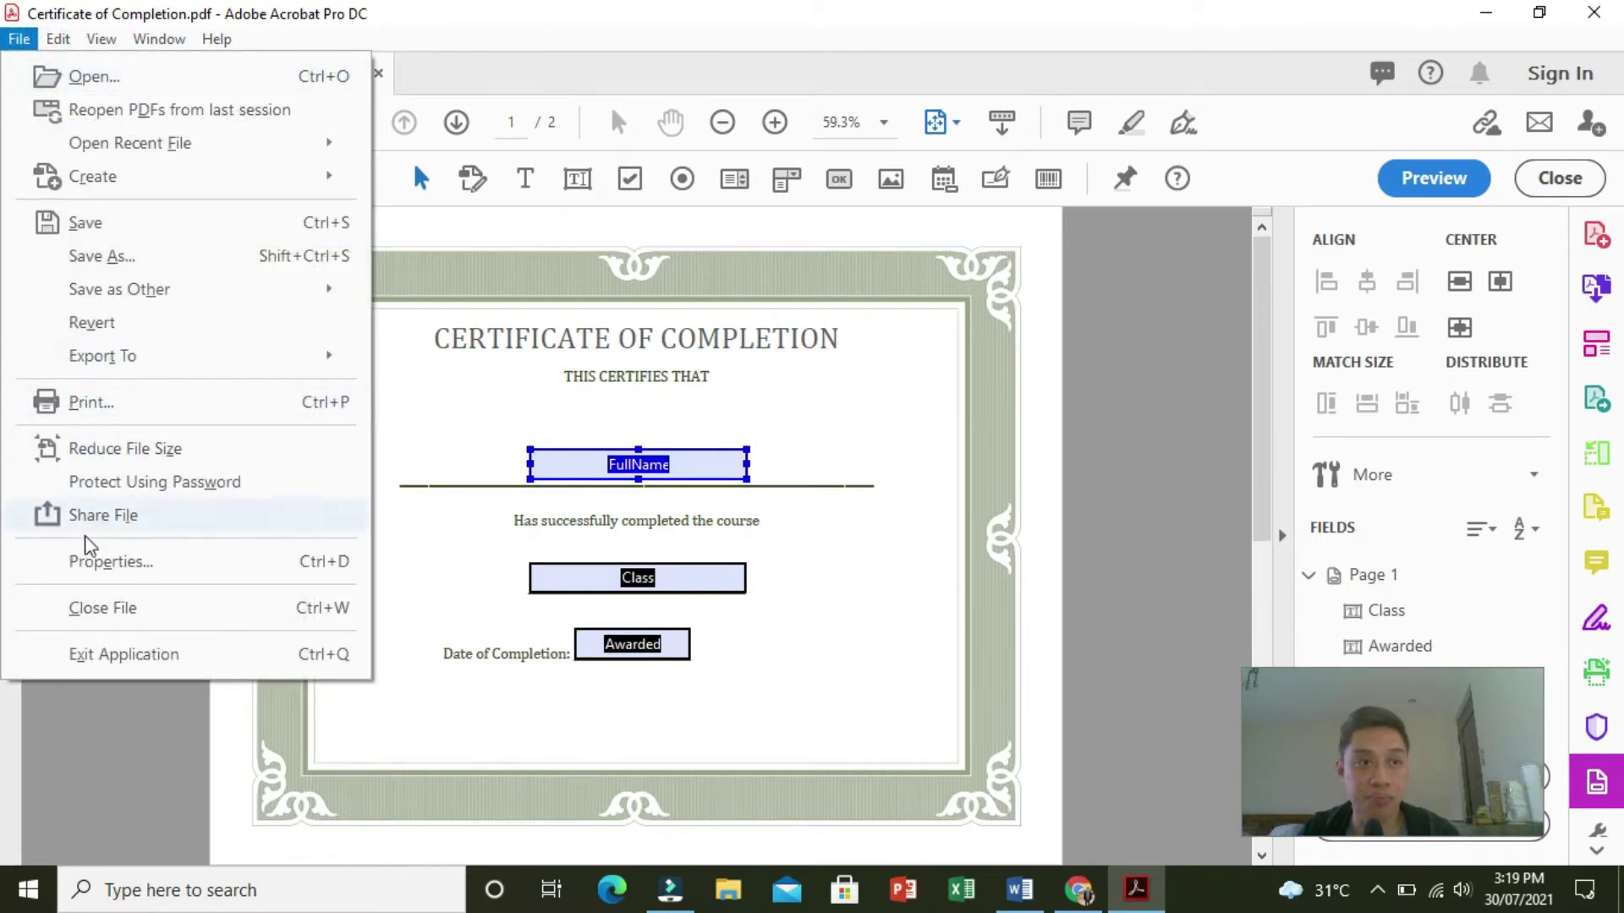
pyautogui.click(134, 222)
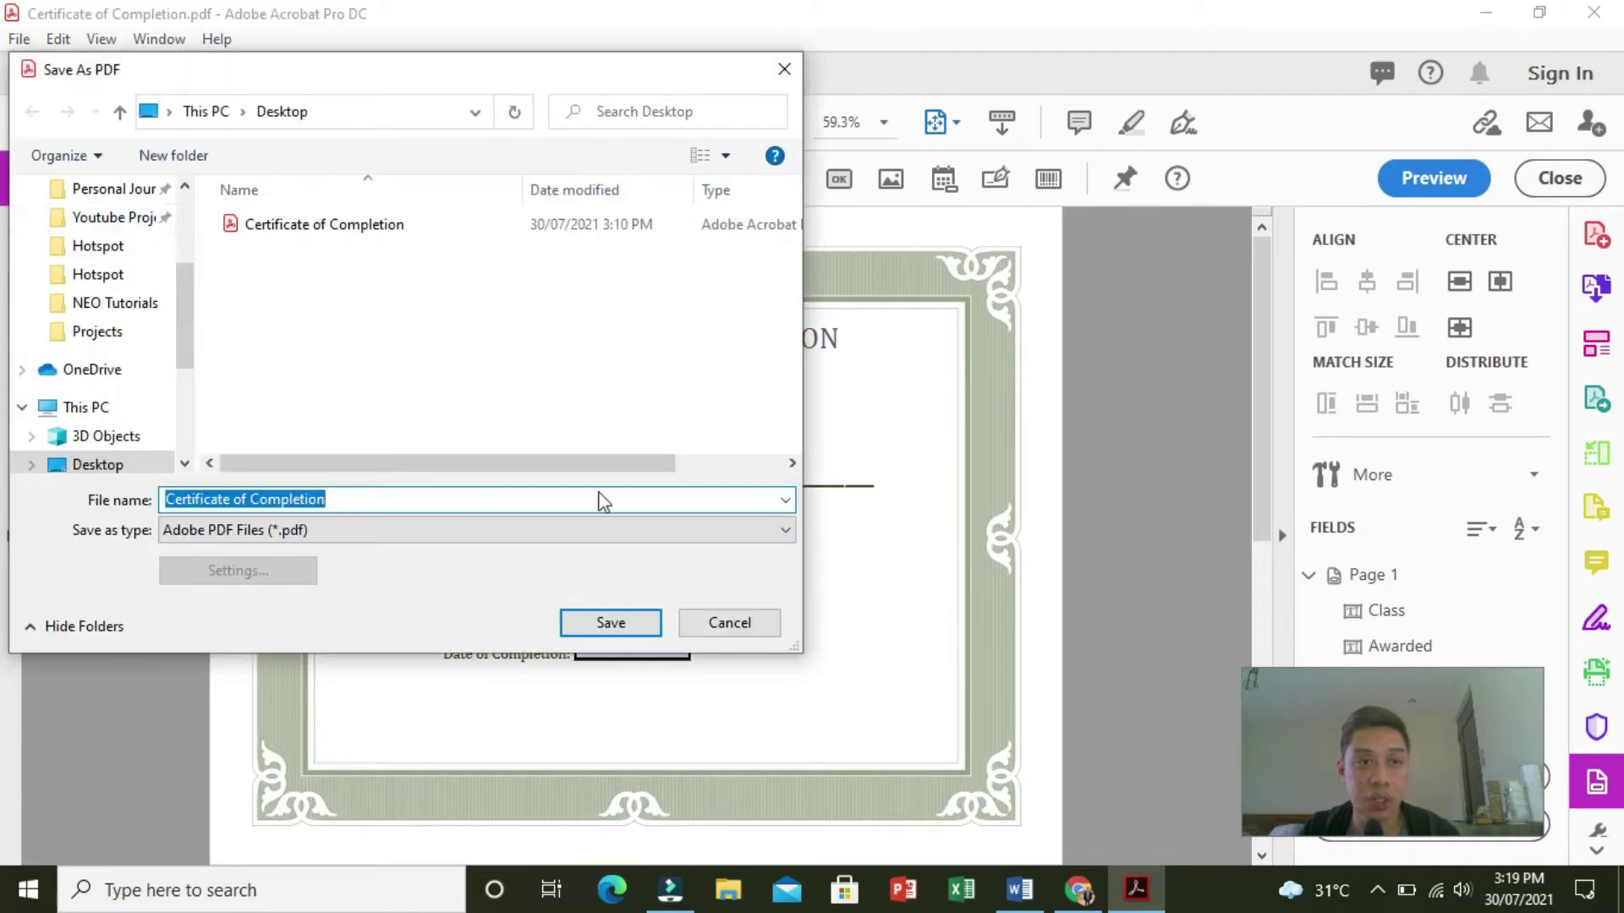
pyautogui.click(607, 624)
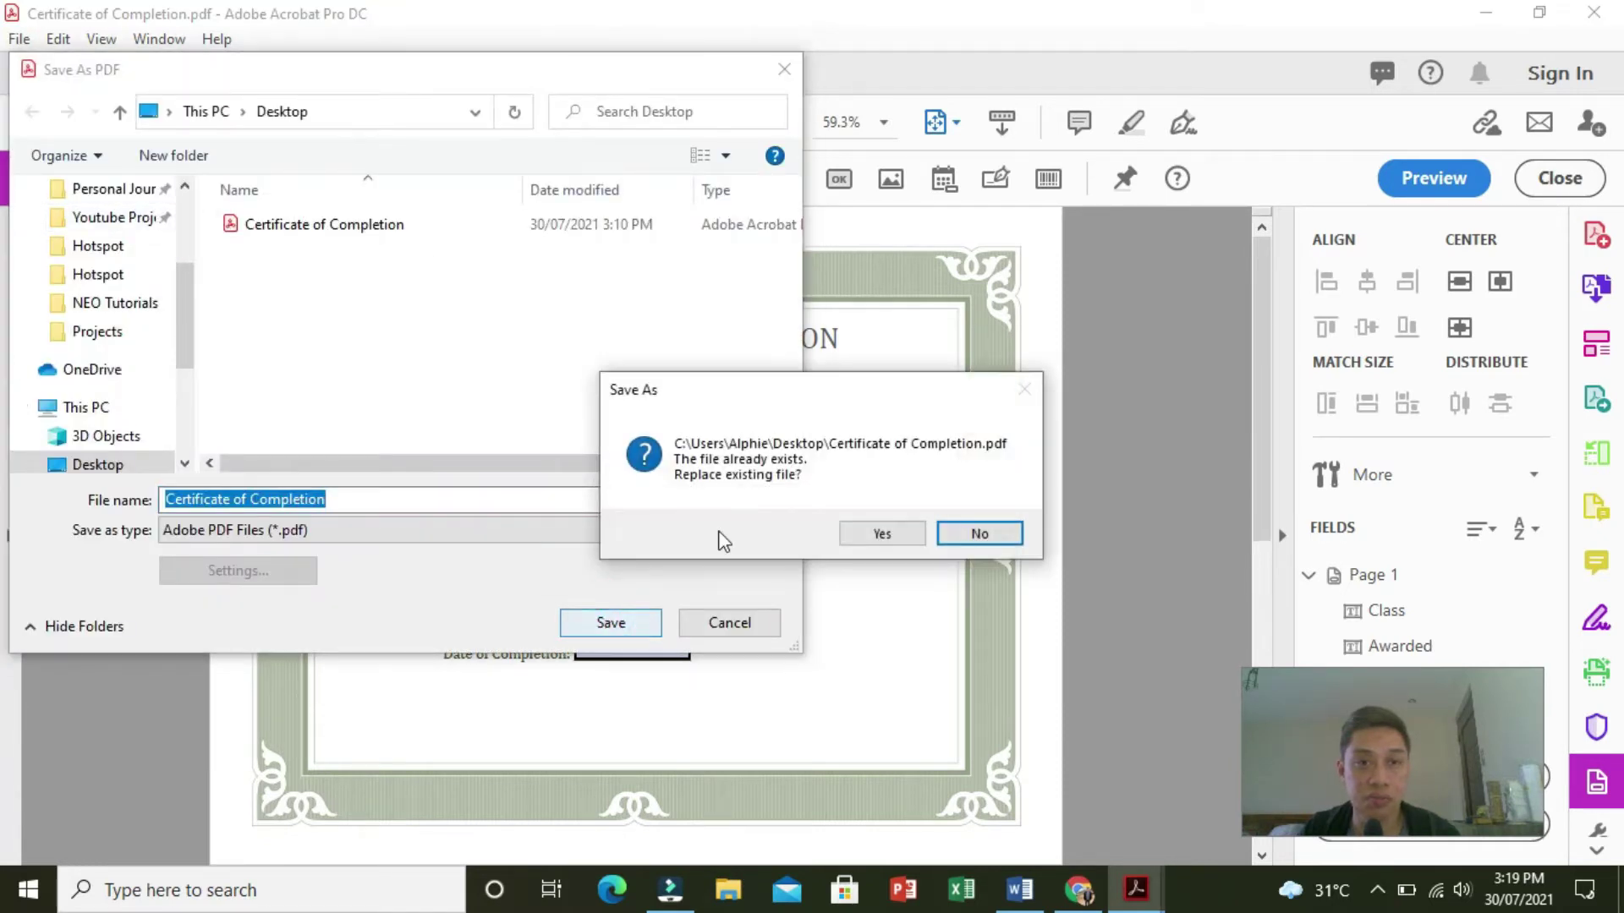
pyautogui.click(871, 533)
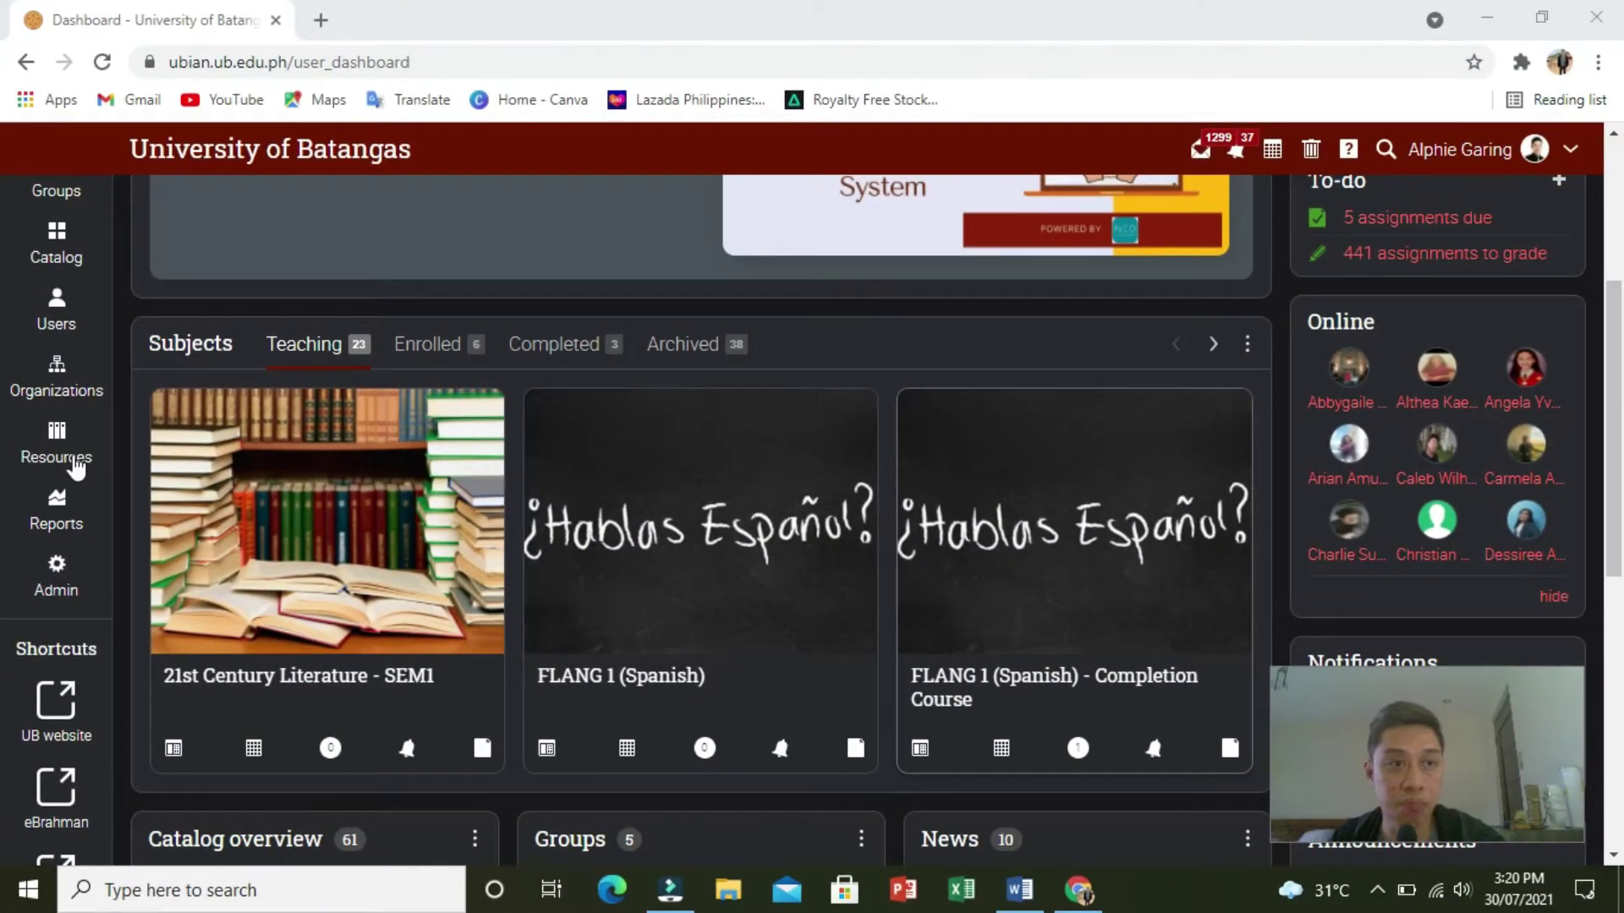
# - Switch to the University of Batangas site in Chrome and start a new certificate resource named Certificate of Completion - class
pyautogui.click(76, 464)
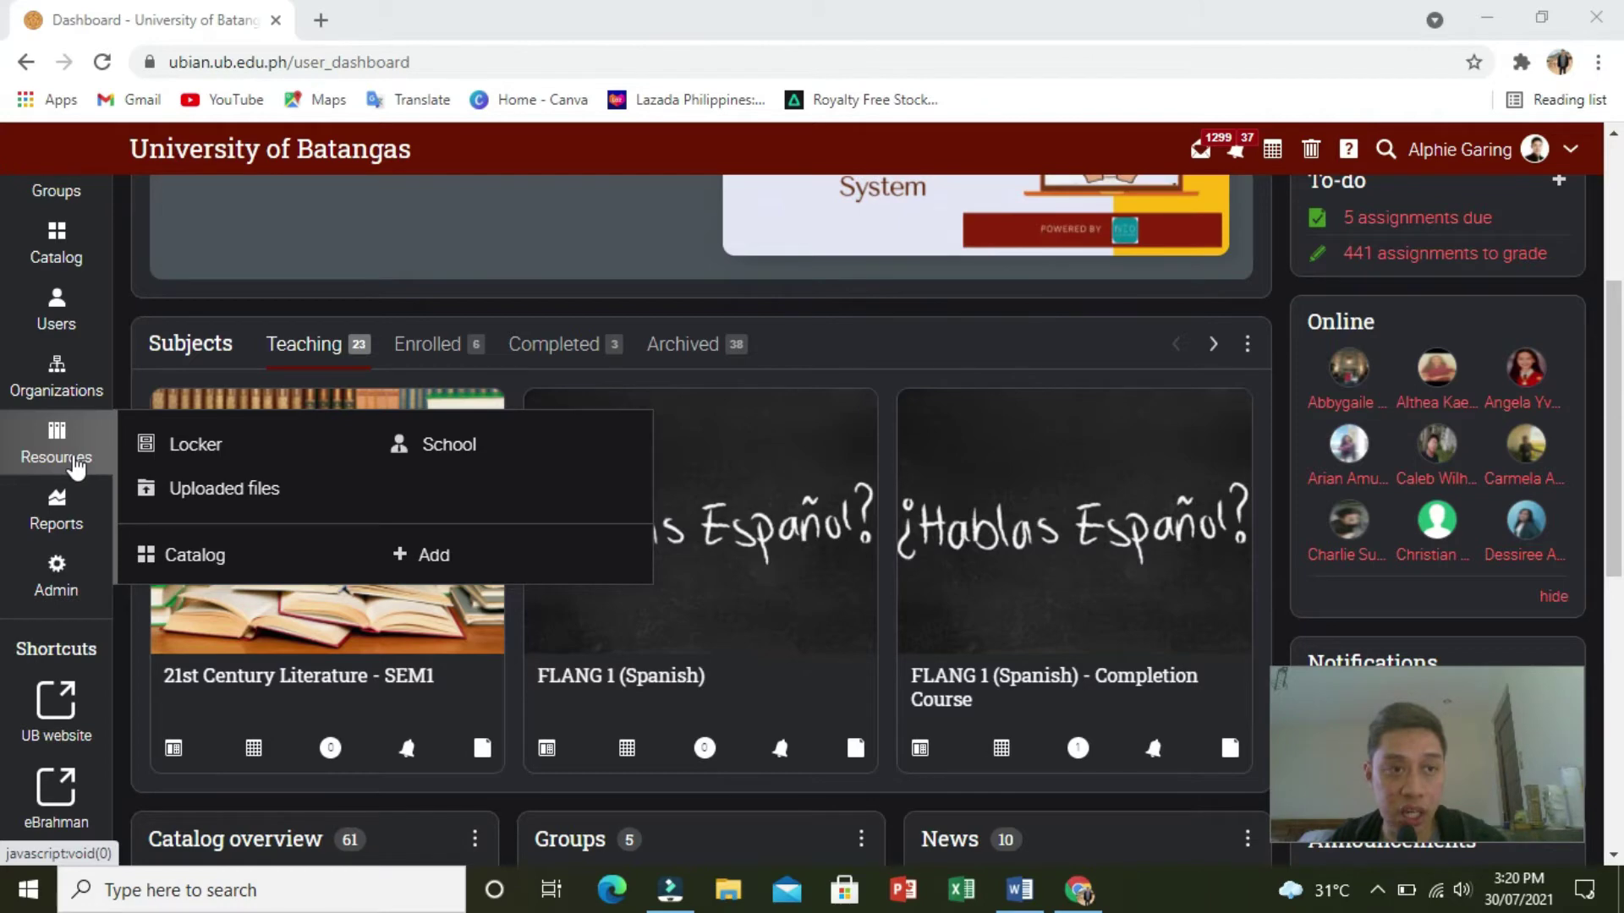
pyautogui.click(440, 565)
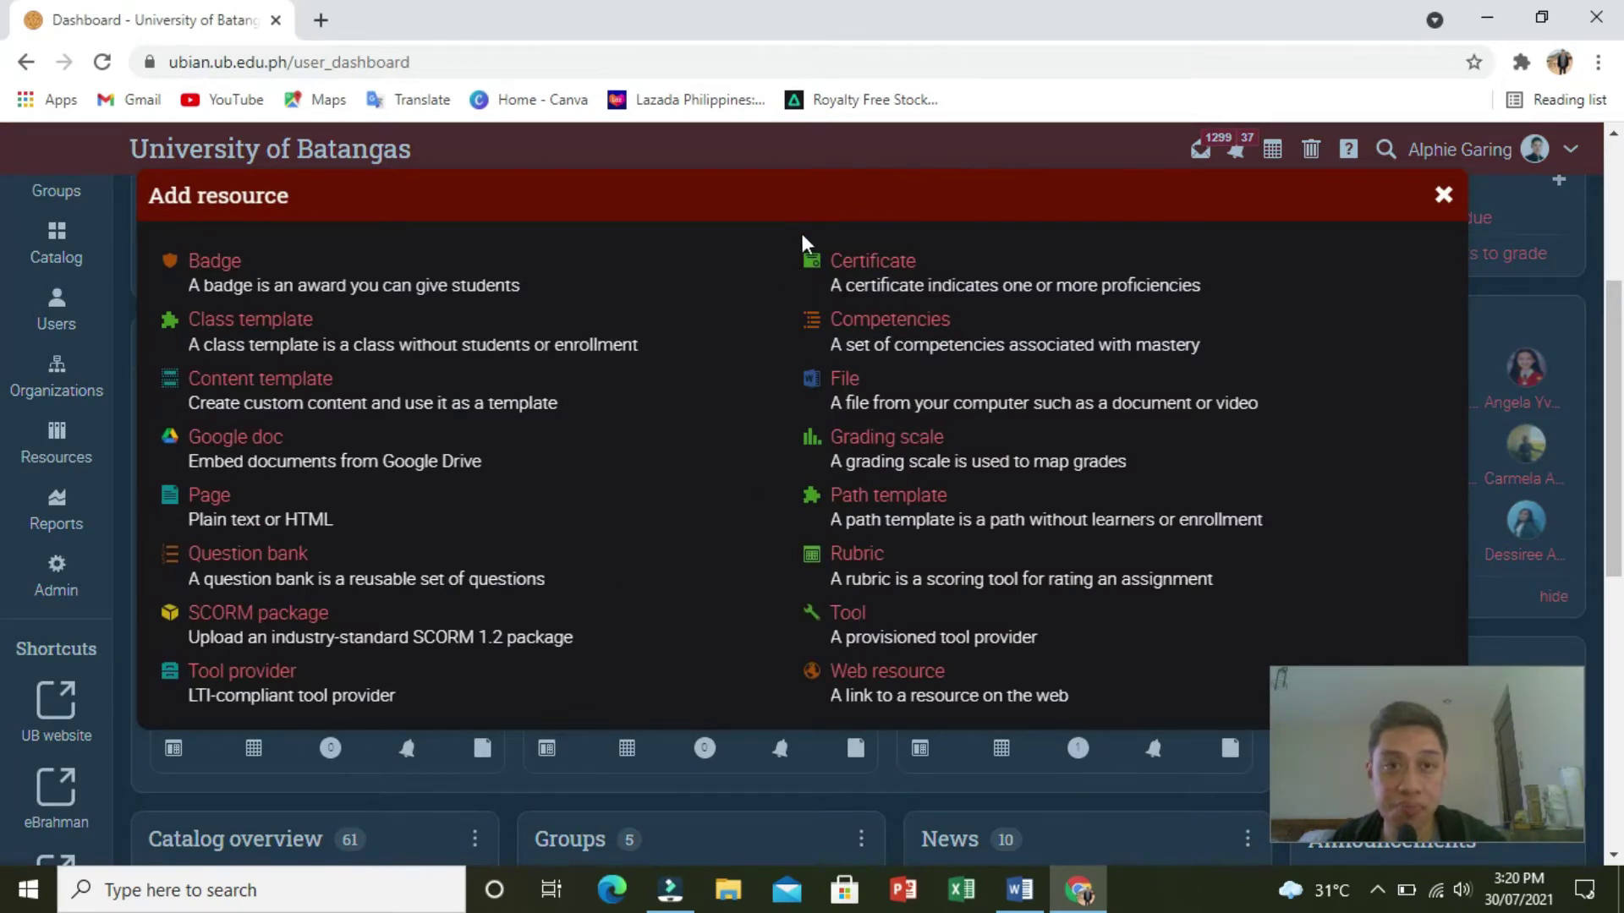
pyautogui.click(898, 259)
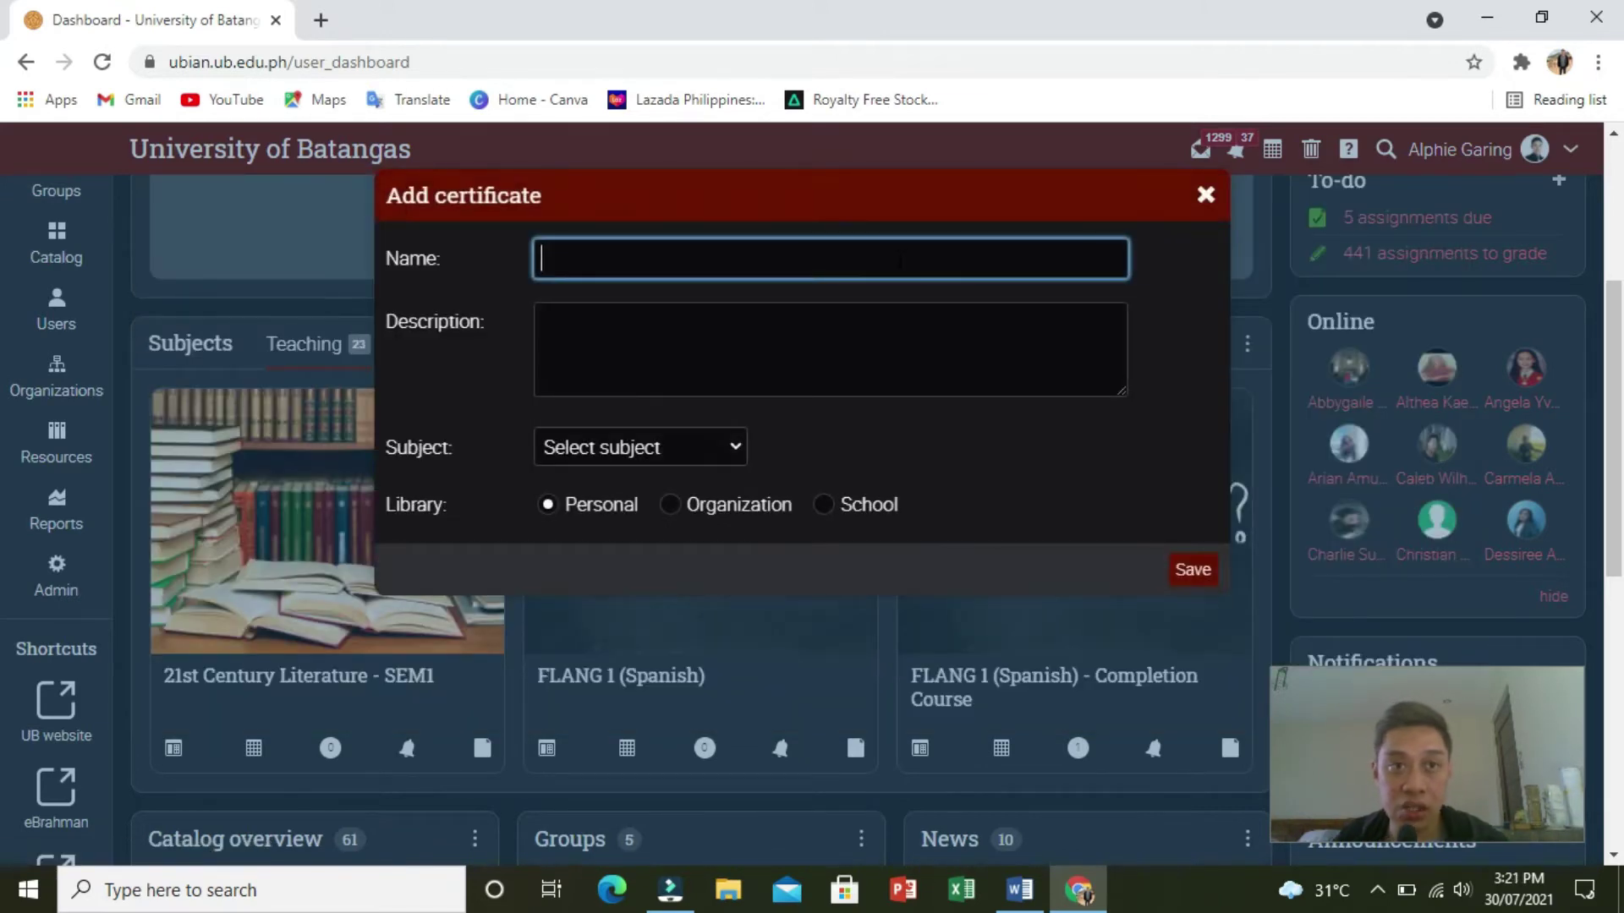
pyautogui.write('Ce')
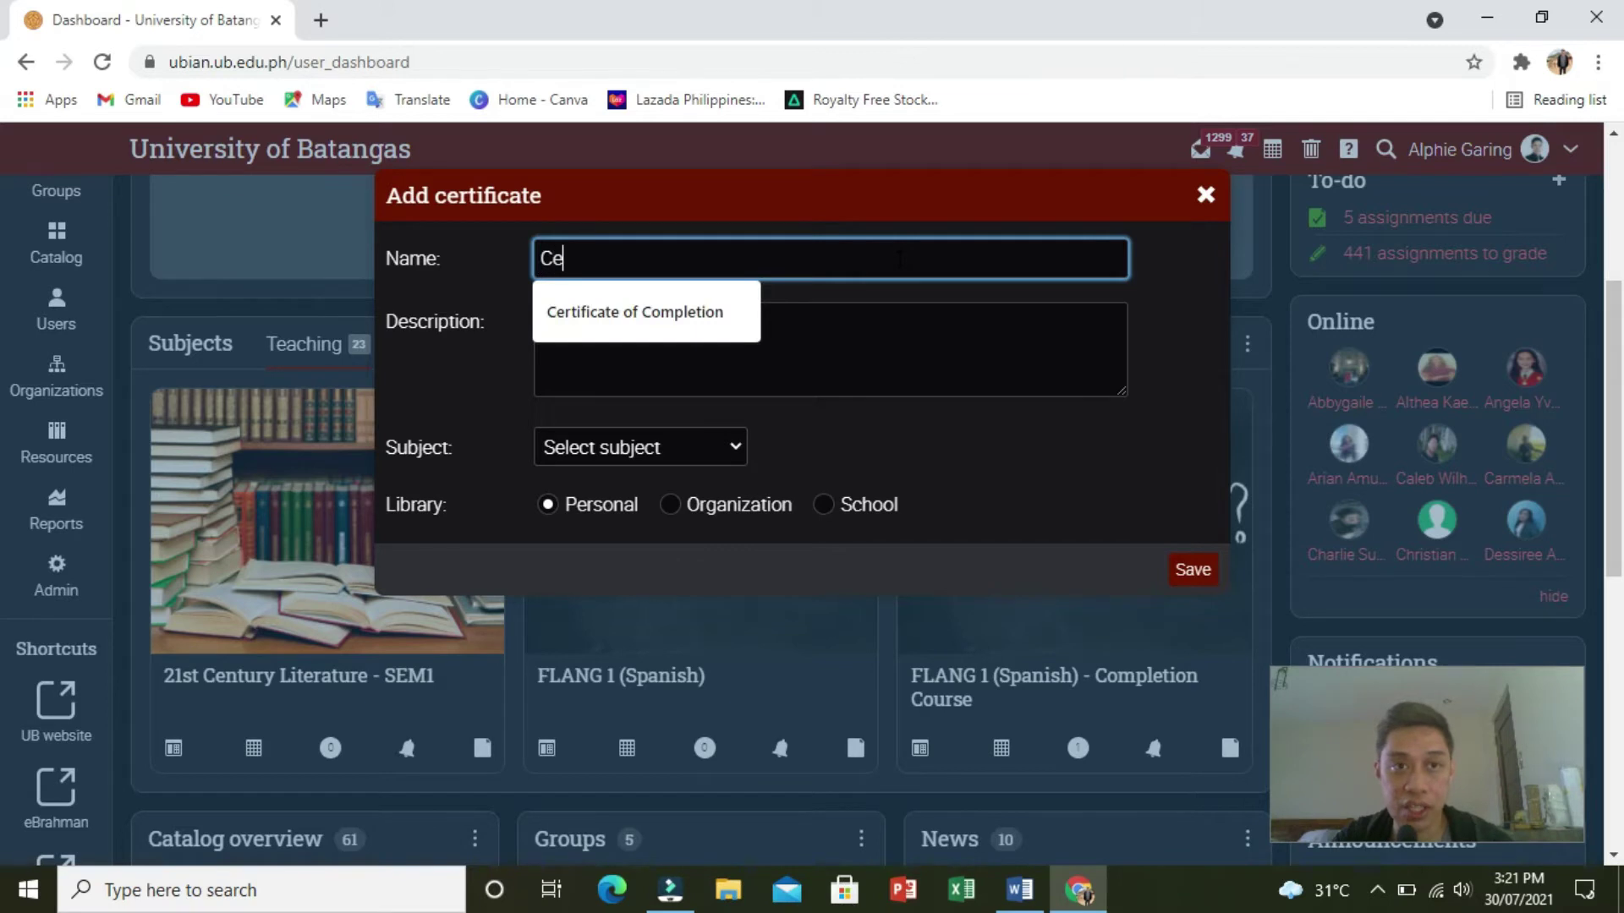
pyautogui.click(726, 316)
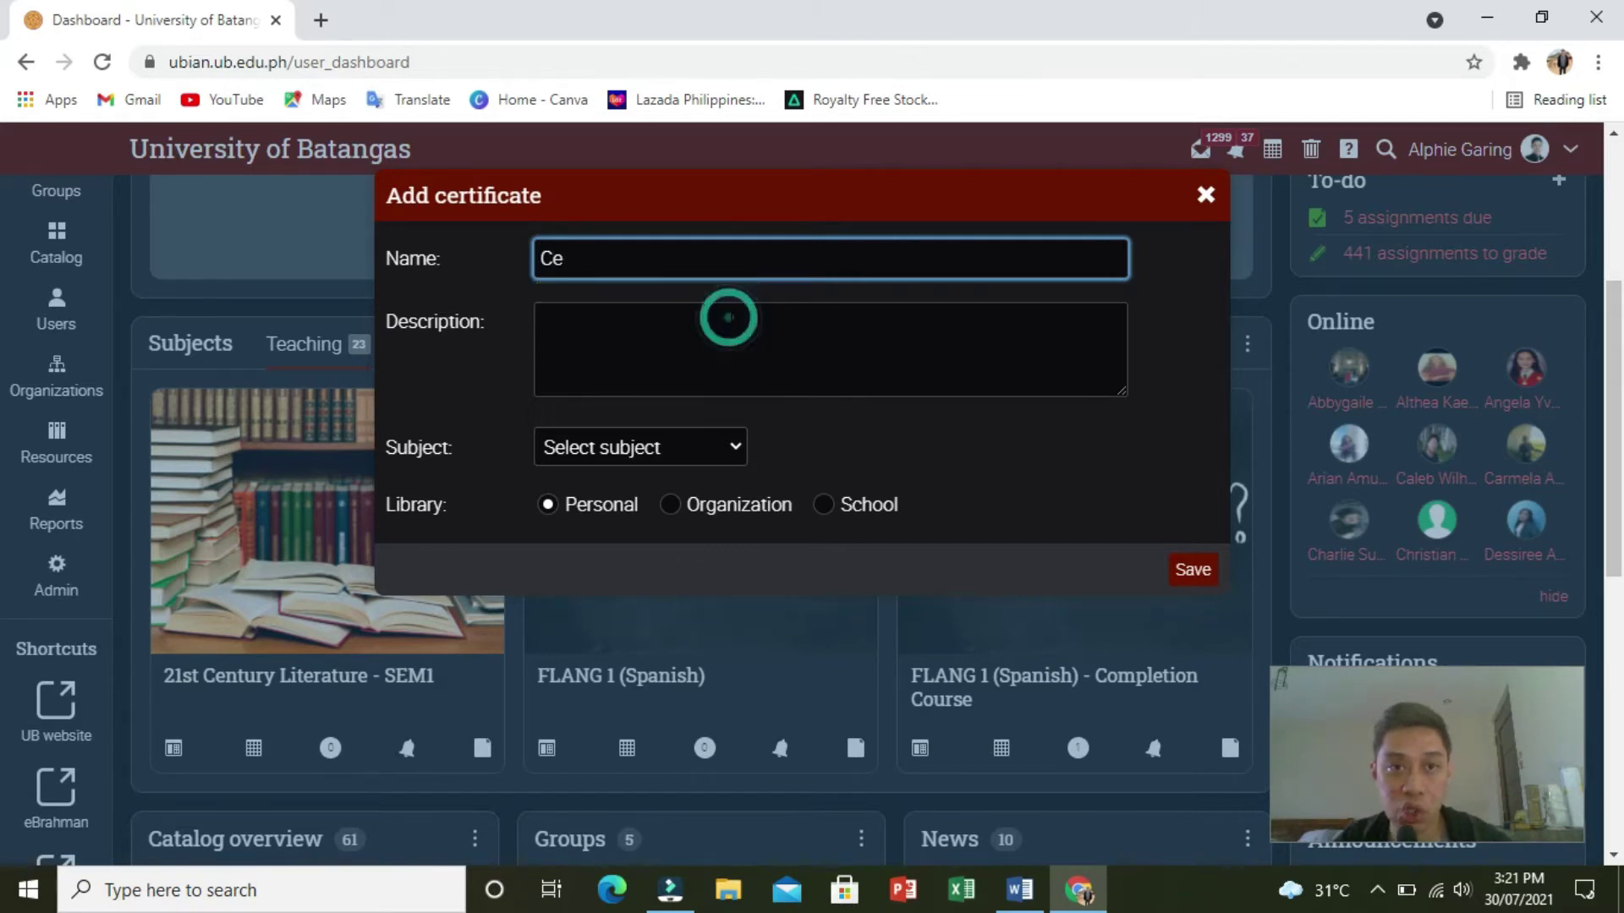
pyautogui.click(715, 258)
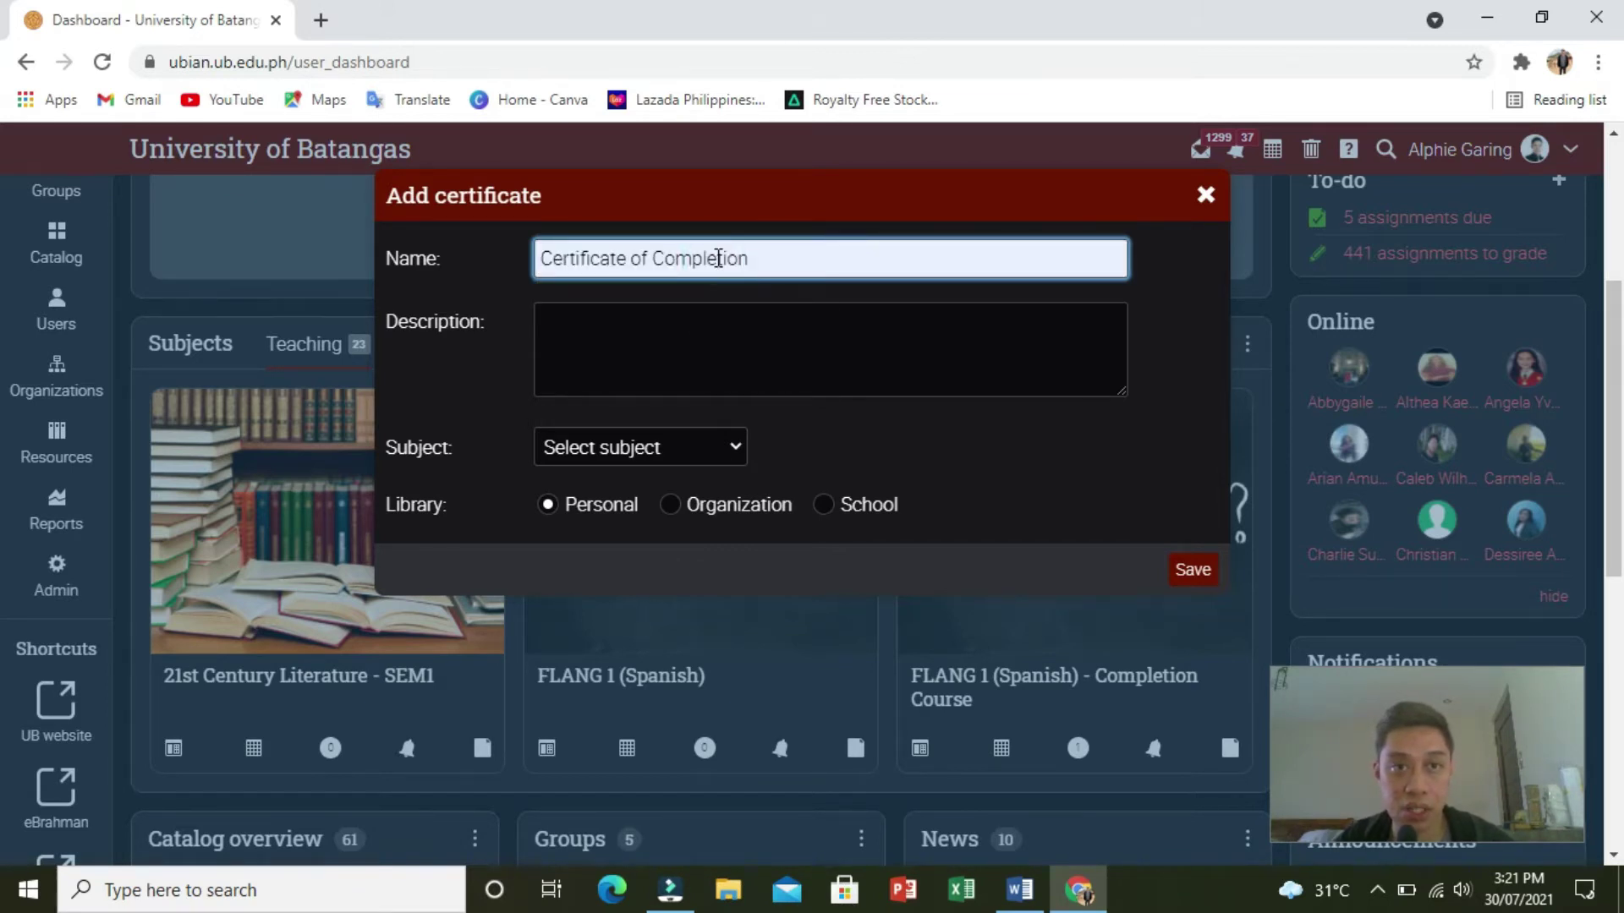
pyautogui.write('- ')
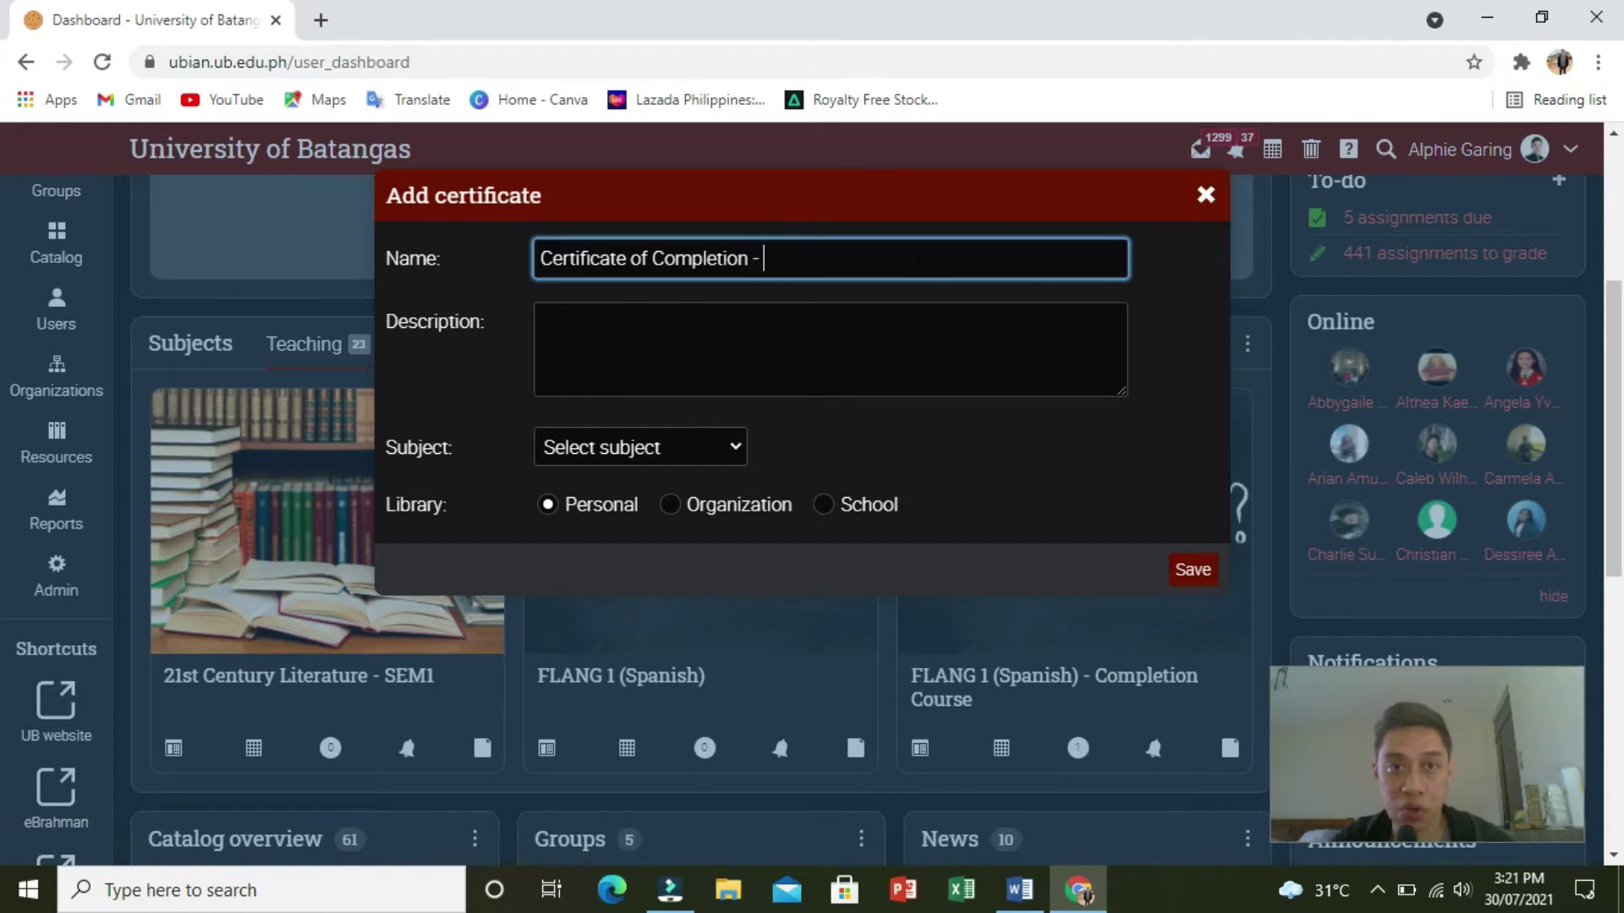
pyautogui.write('class')
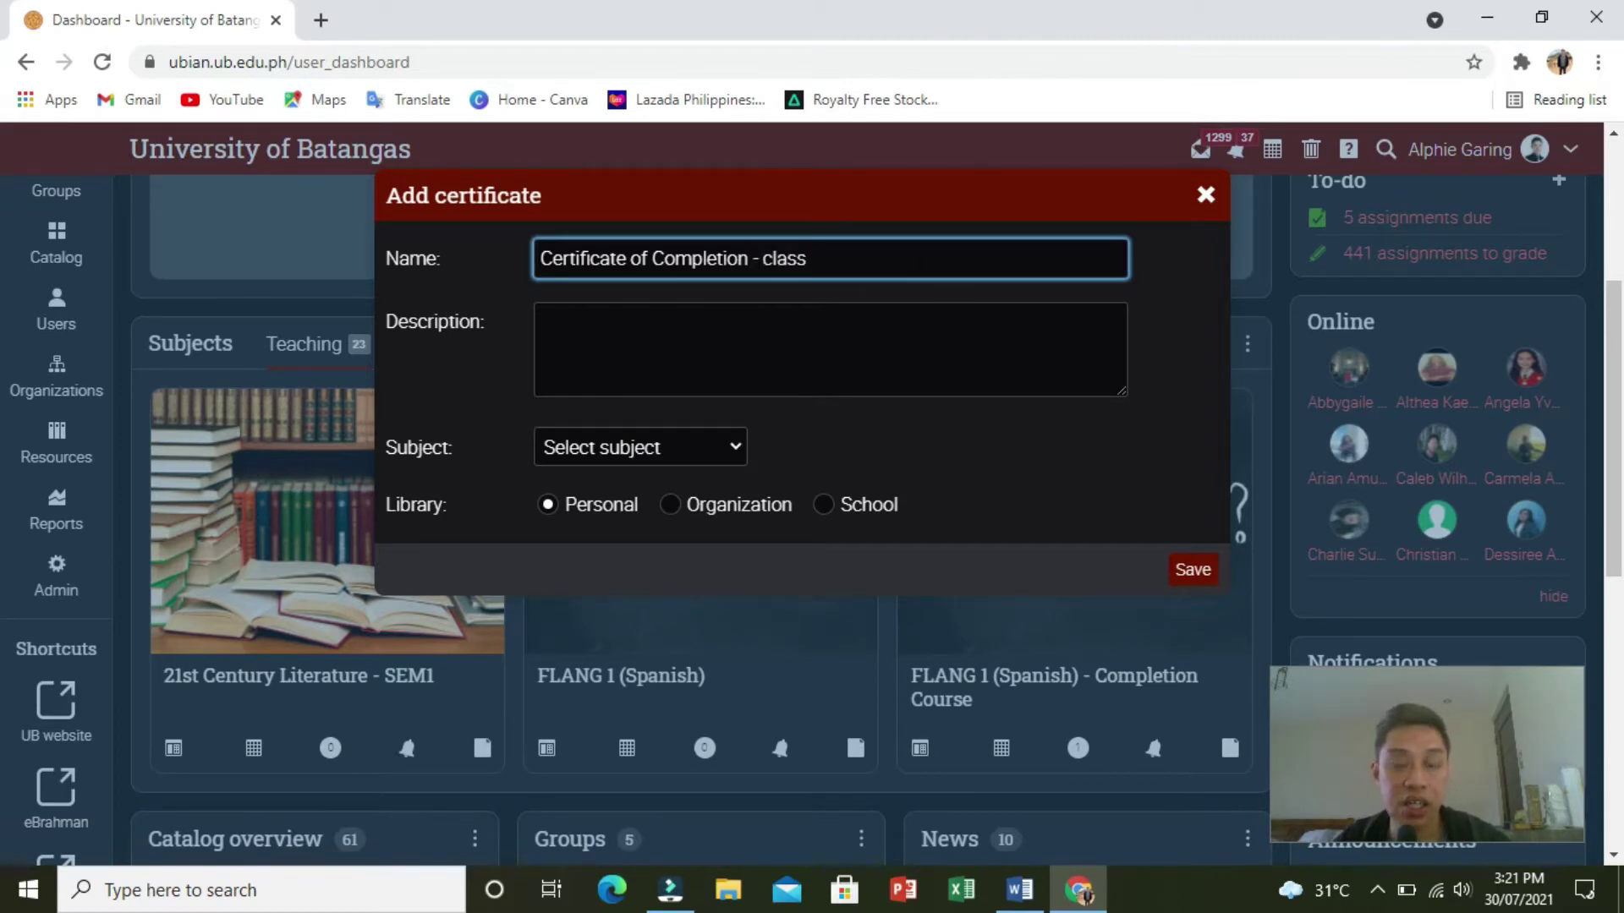
# - Enter Certificate as the certificate's description, set its subject to Other, and save the new resource
pyautogui.click(889, 339)
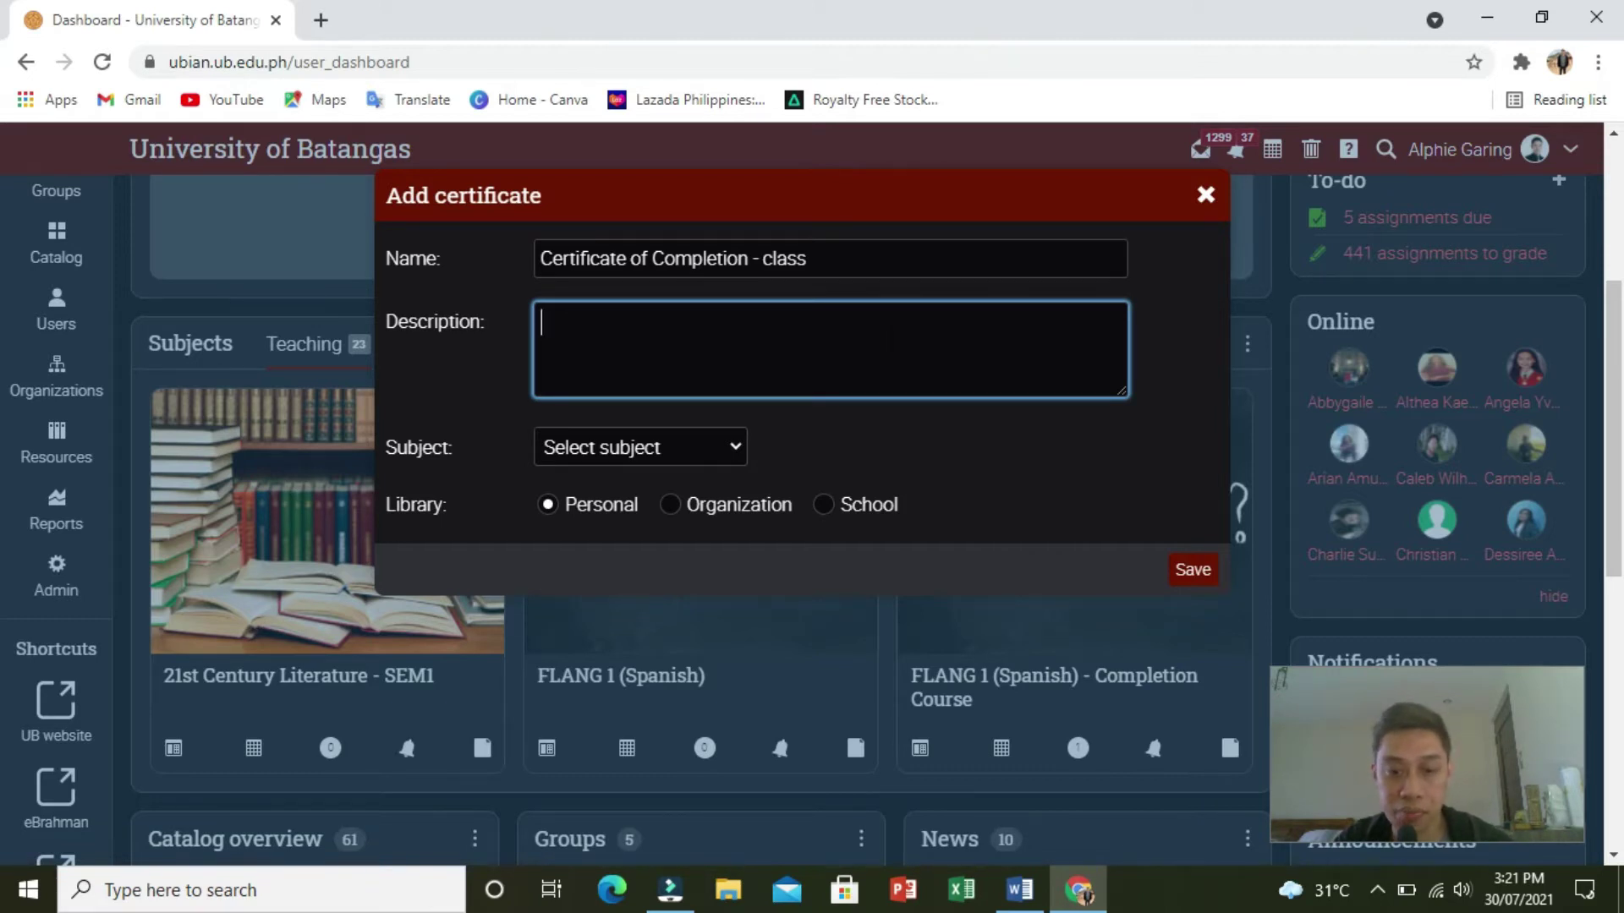
pyautogui.write('Certificate')
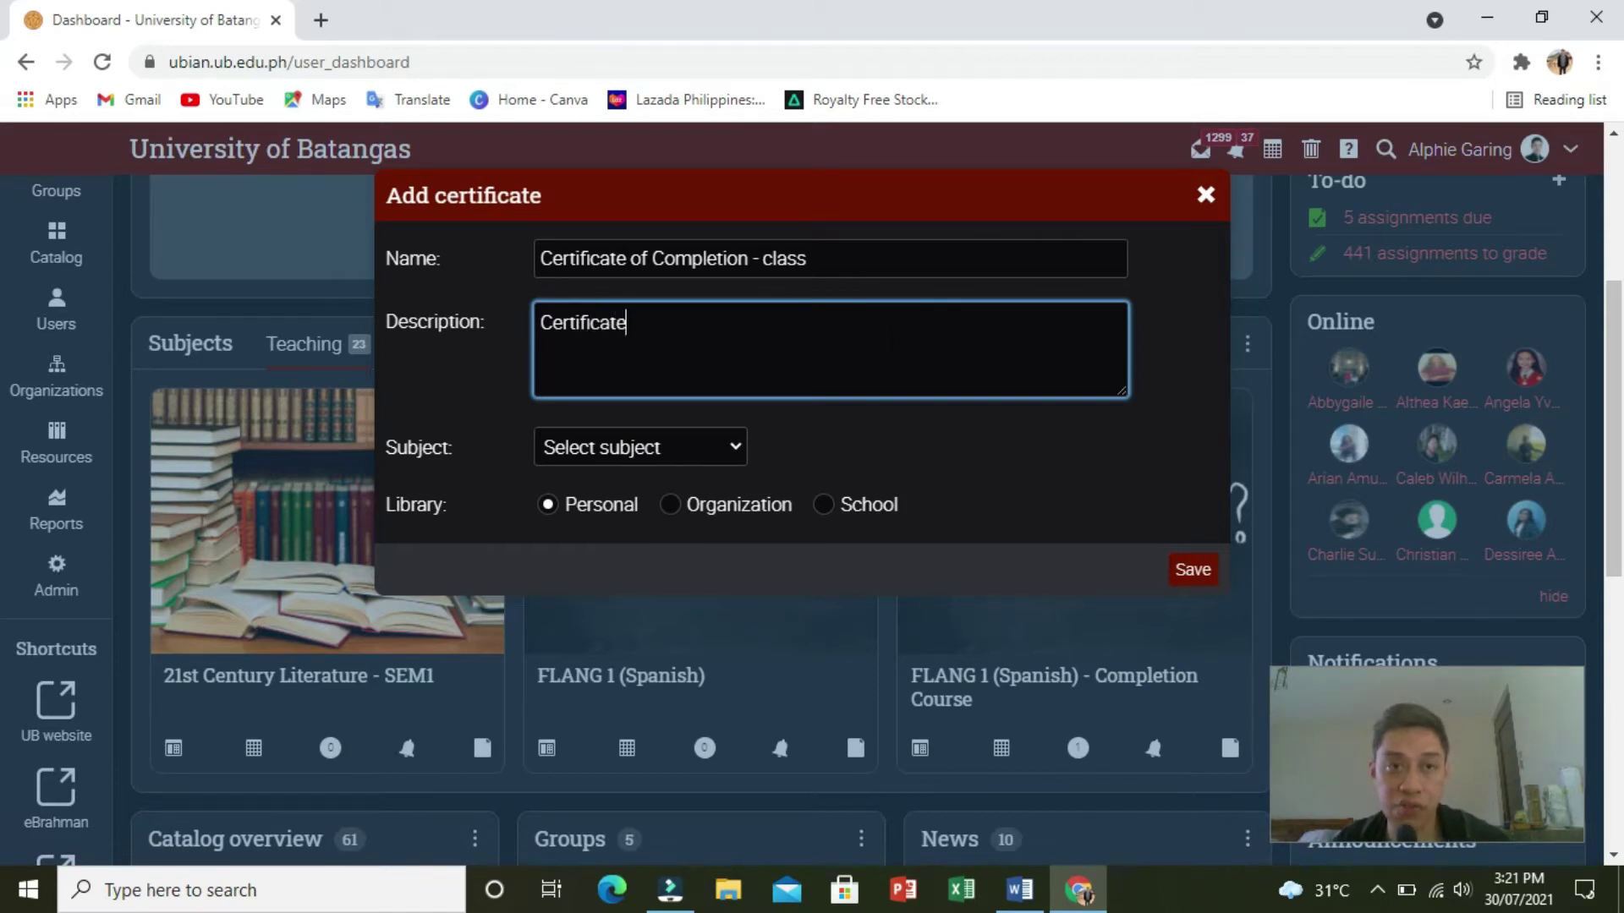
pyautogui.click(741, 448)
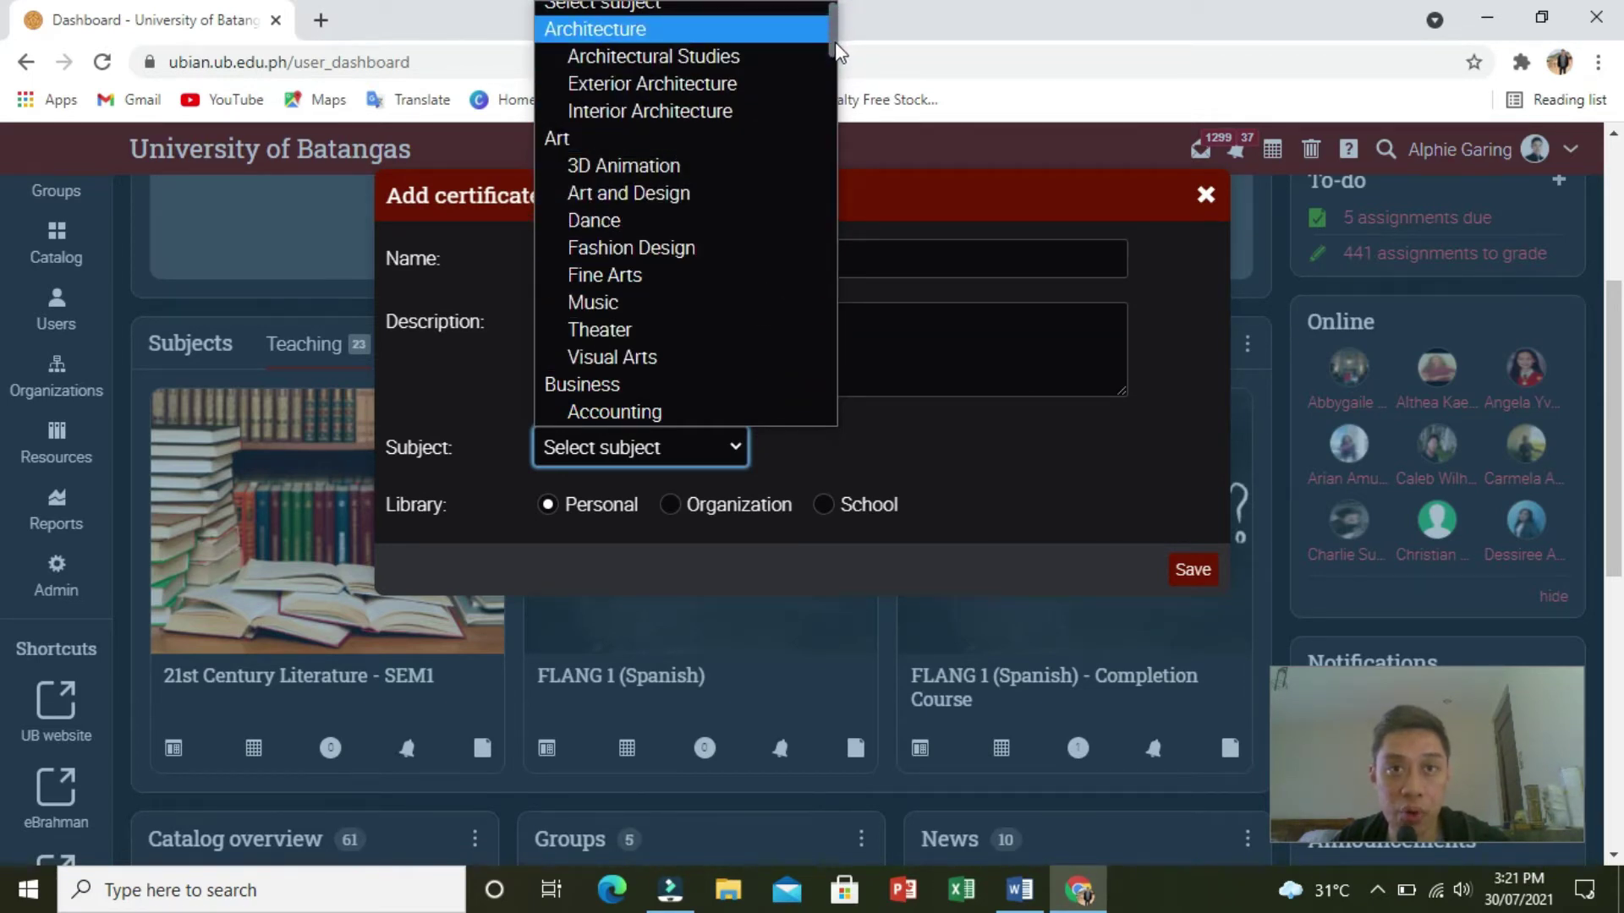
pyautogui.moveTo(834, 44); pyautogui.dragTo(826, 278)
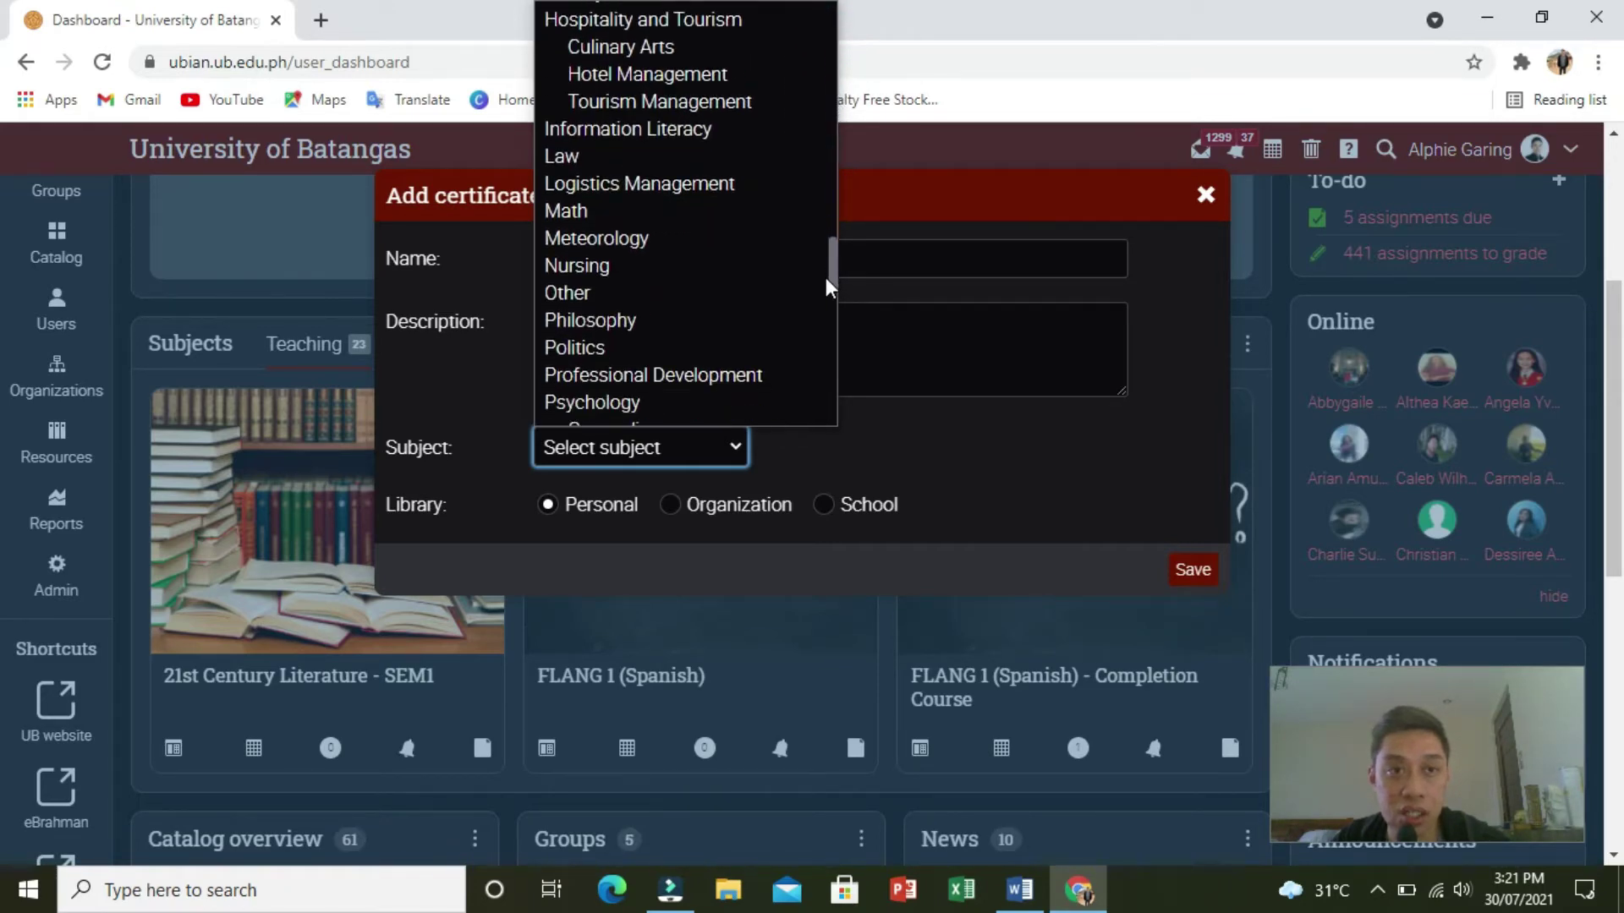
pyautogui.click(779, 293)
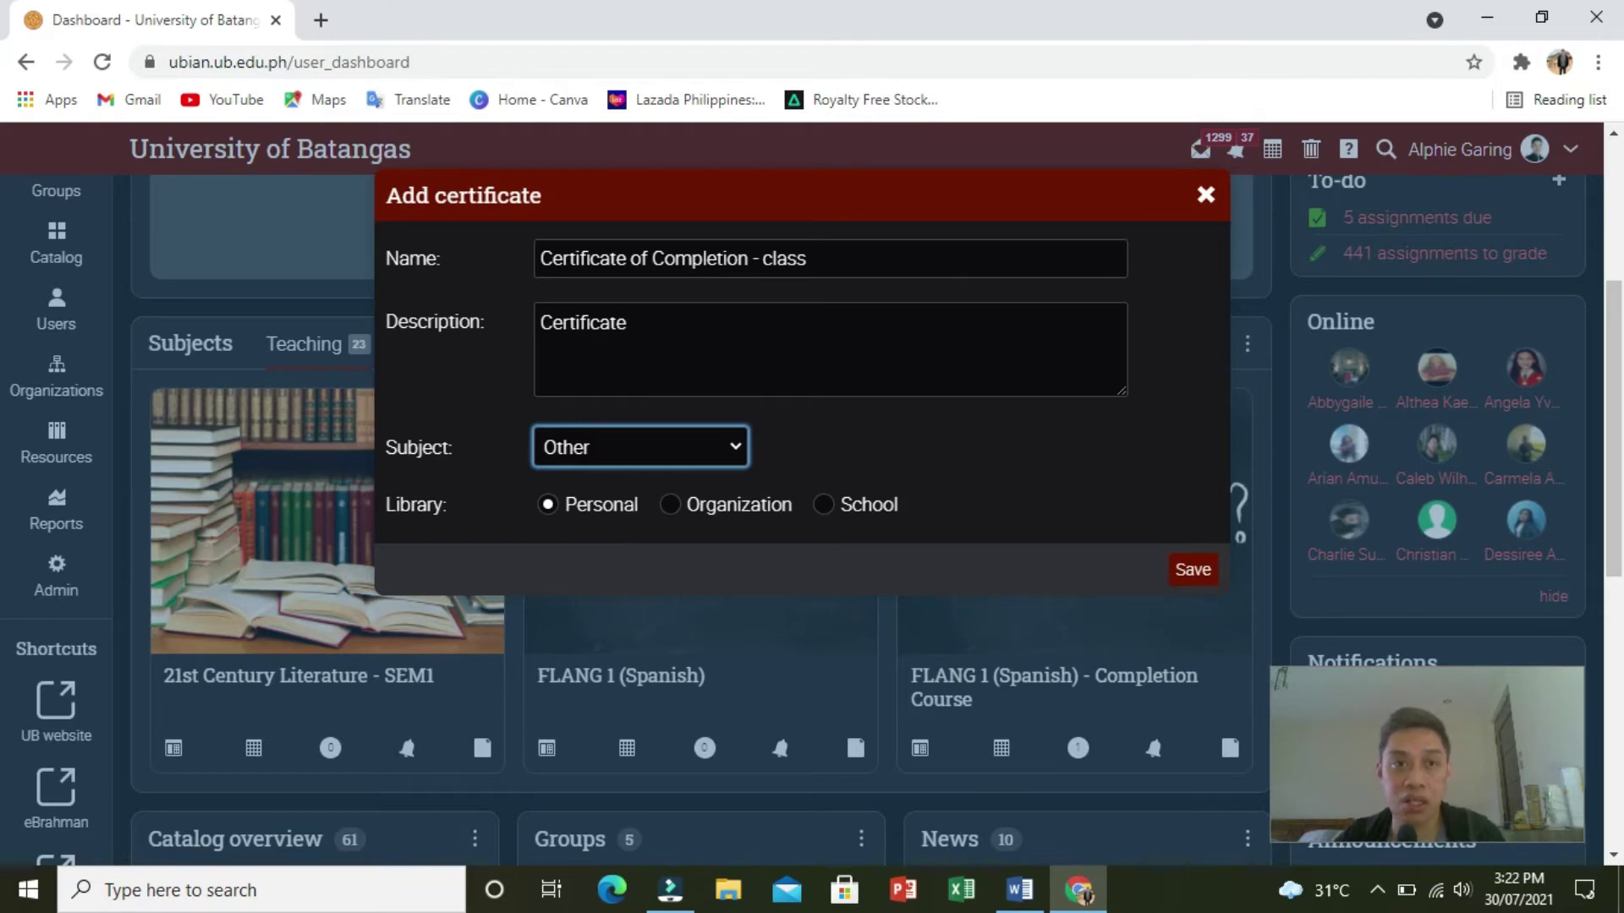
pyautogui.click(1205, 574)
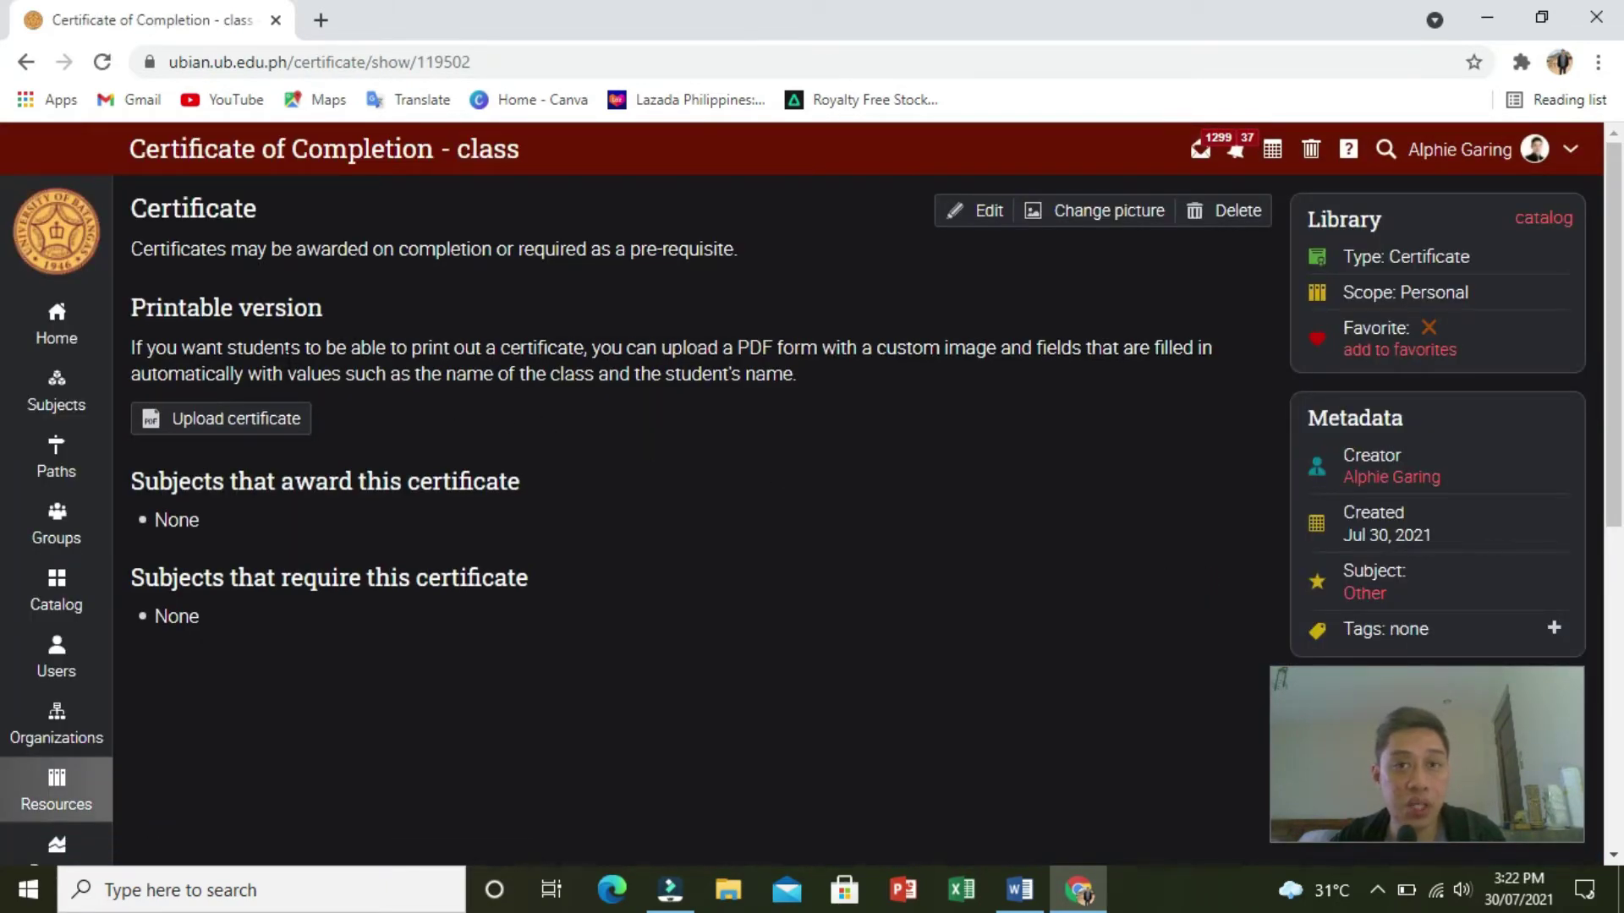
# - Attach the Certificate of Completion PDF from the Desktop as the certificate's printable version
pyautogui.click(288, 427)
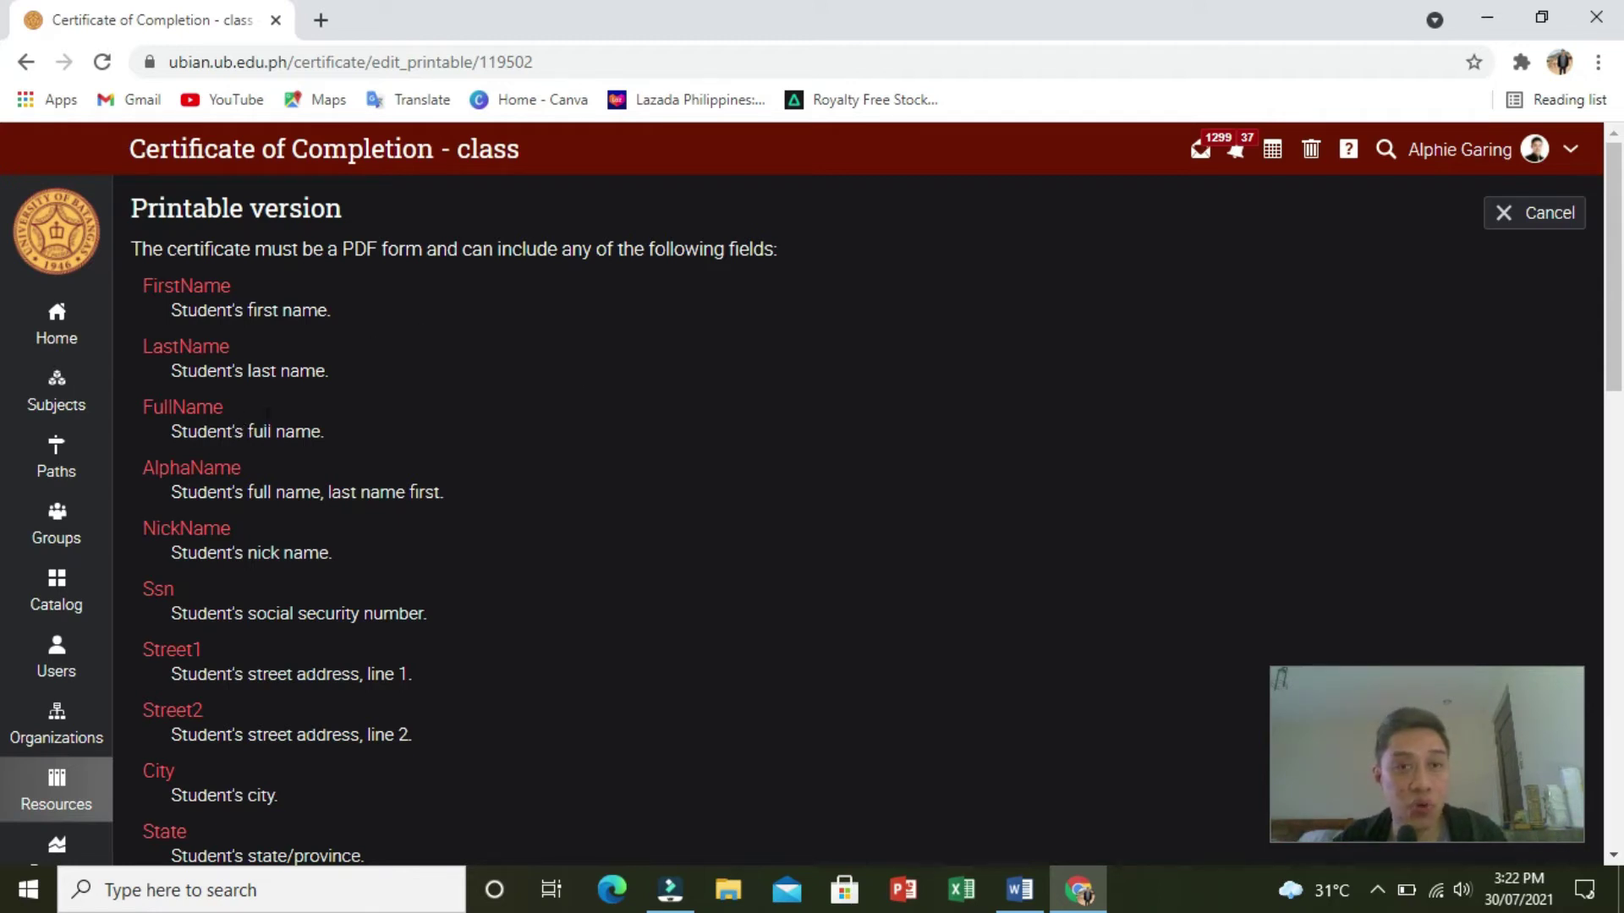
pyautogui.moveTo(1620, 315); pyautogui.dragTo(1619, 600)
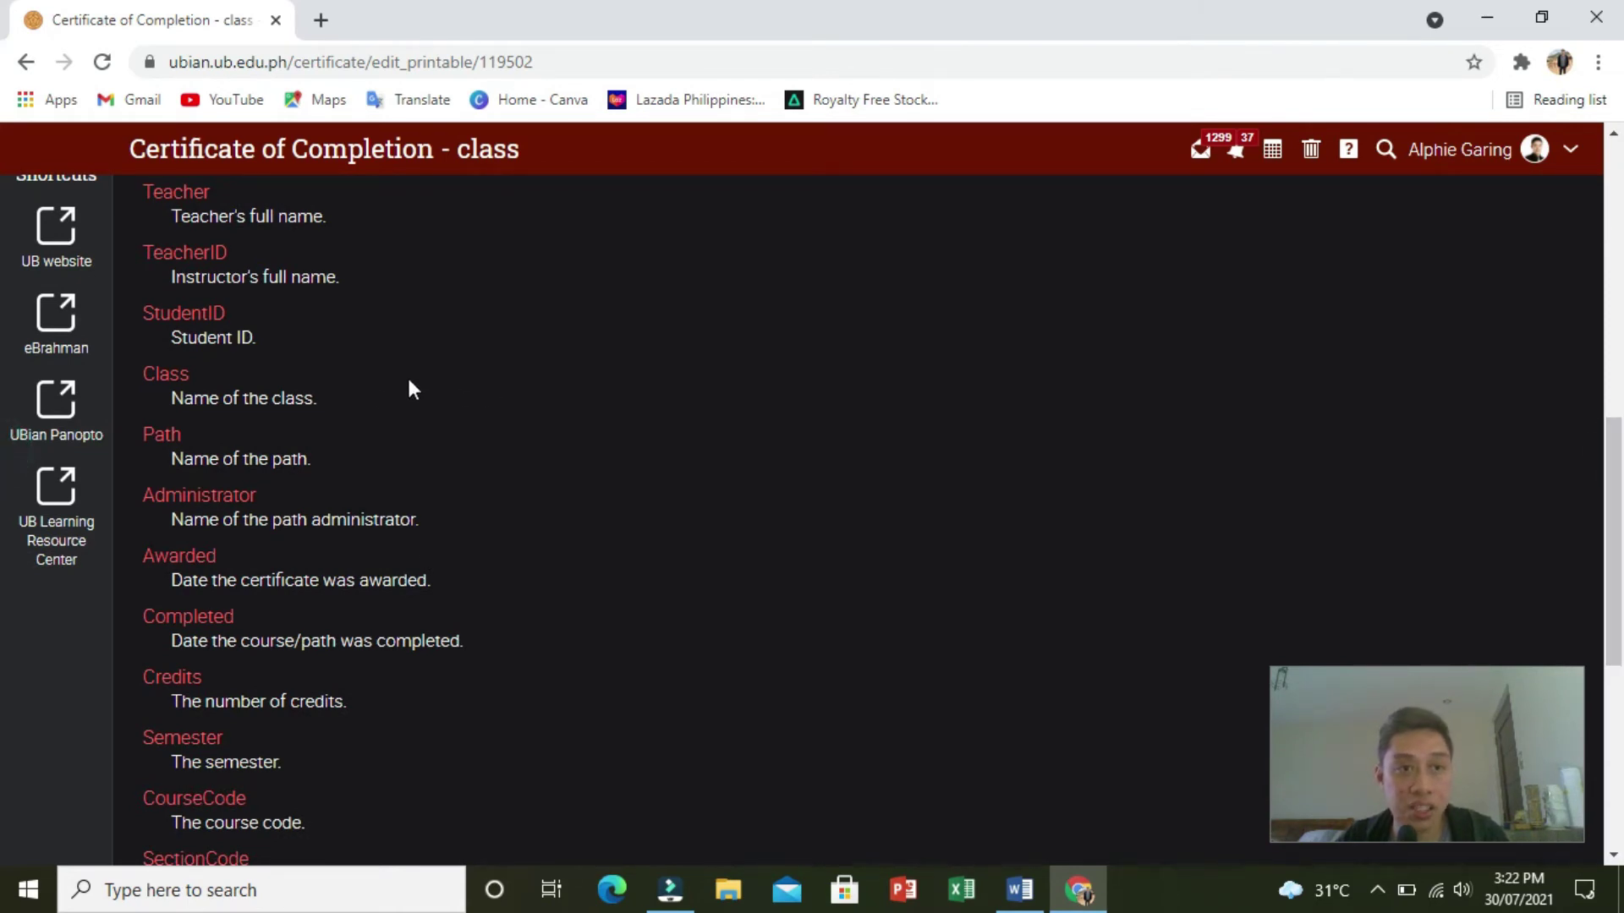
pyautogui.moveTo(1620, 507); pyautogui.dragTo(1621, 706)
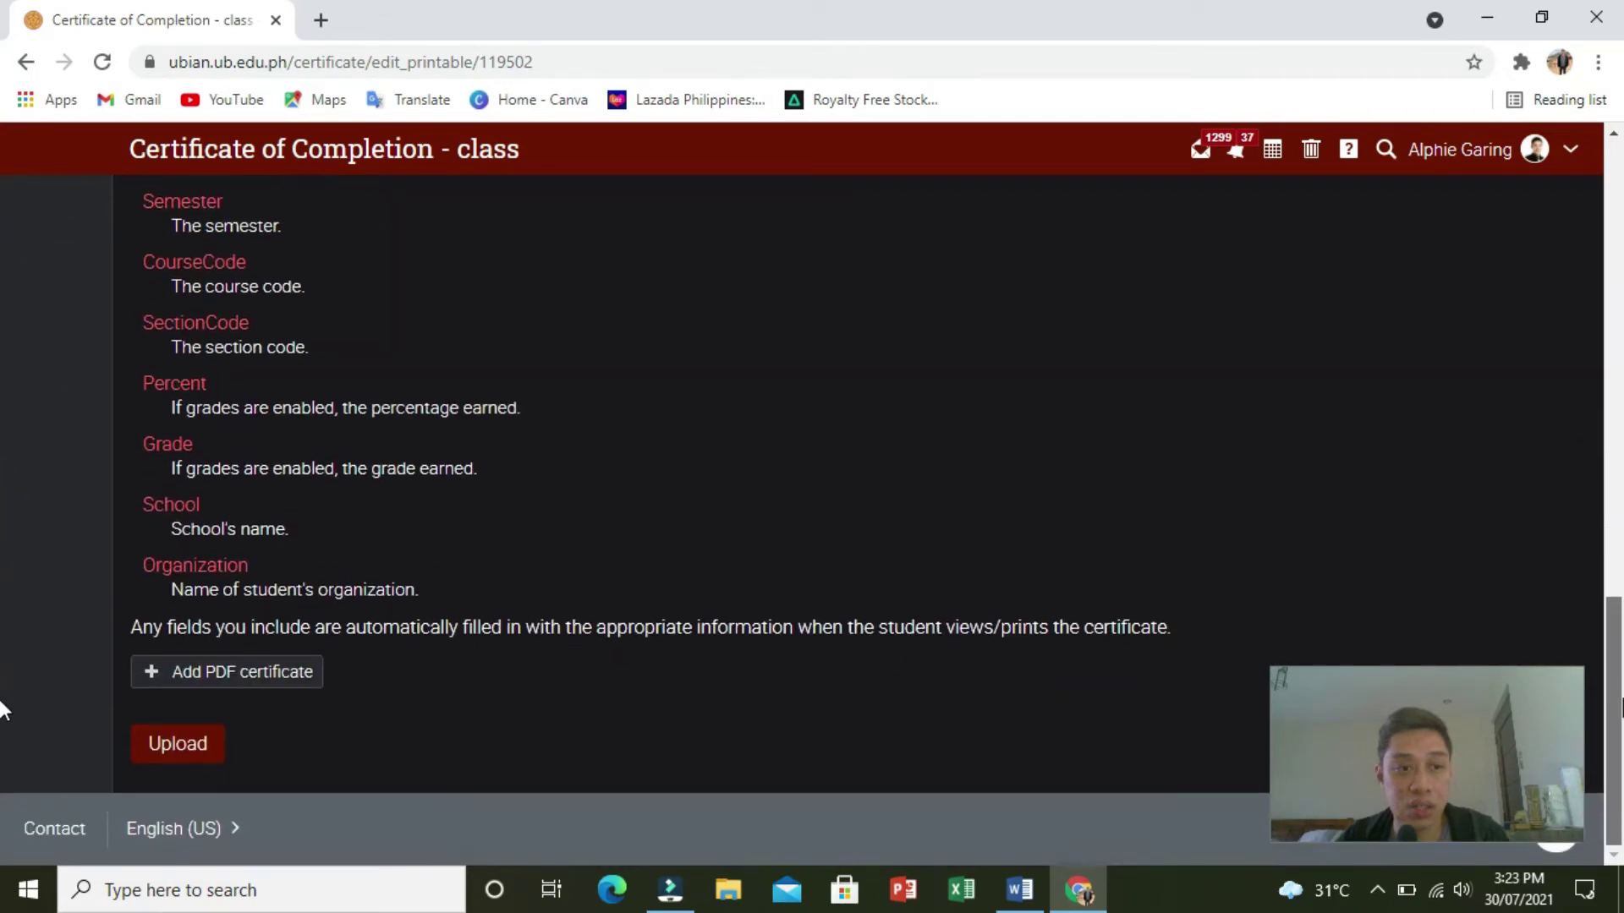
pyautogui.click(271, 670)
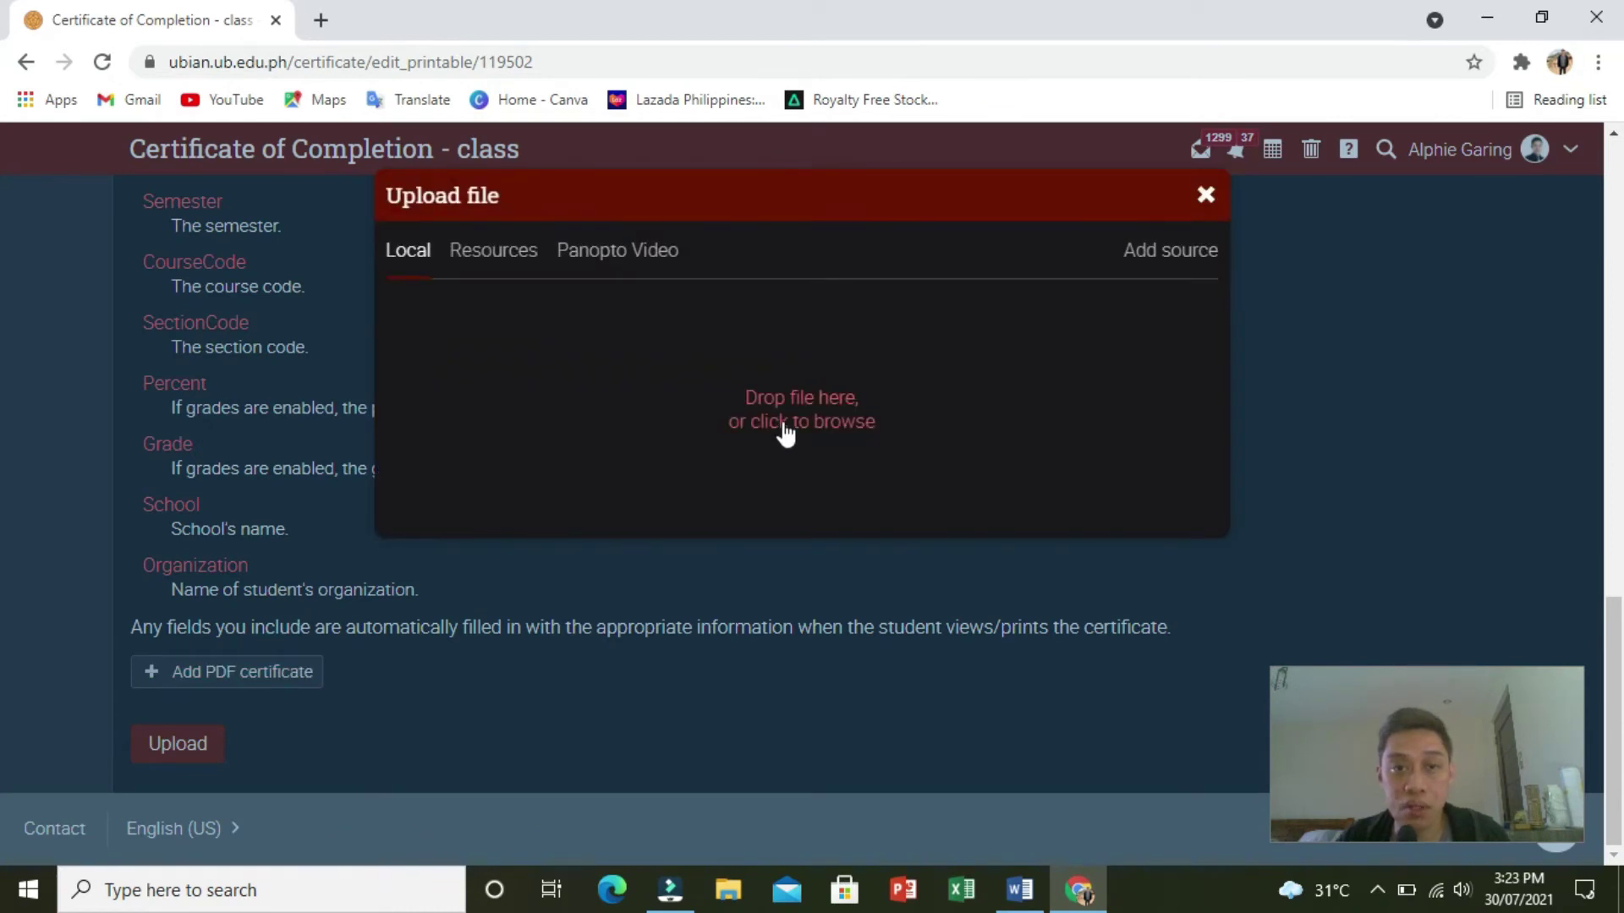
pyautogui.click(783, 423)
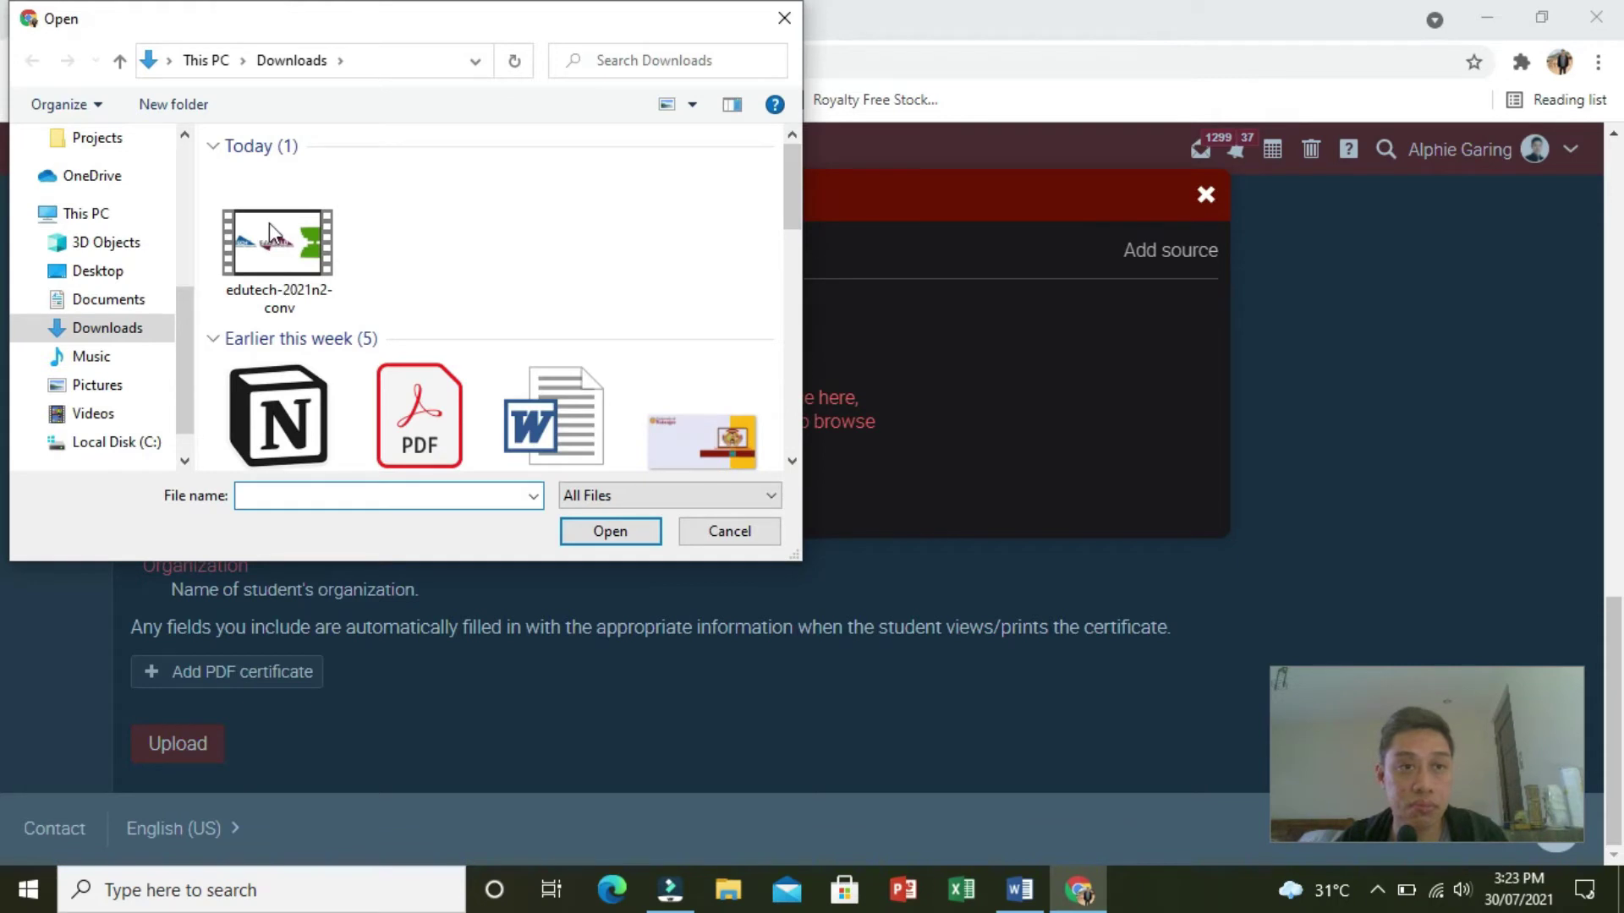
pyautogui.moveTo(188, 334); pyautogui.dragTo(175, 135)
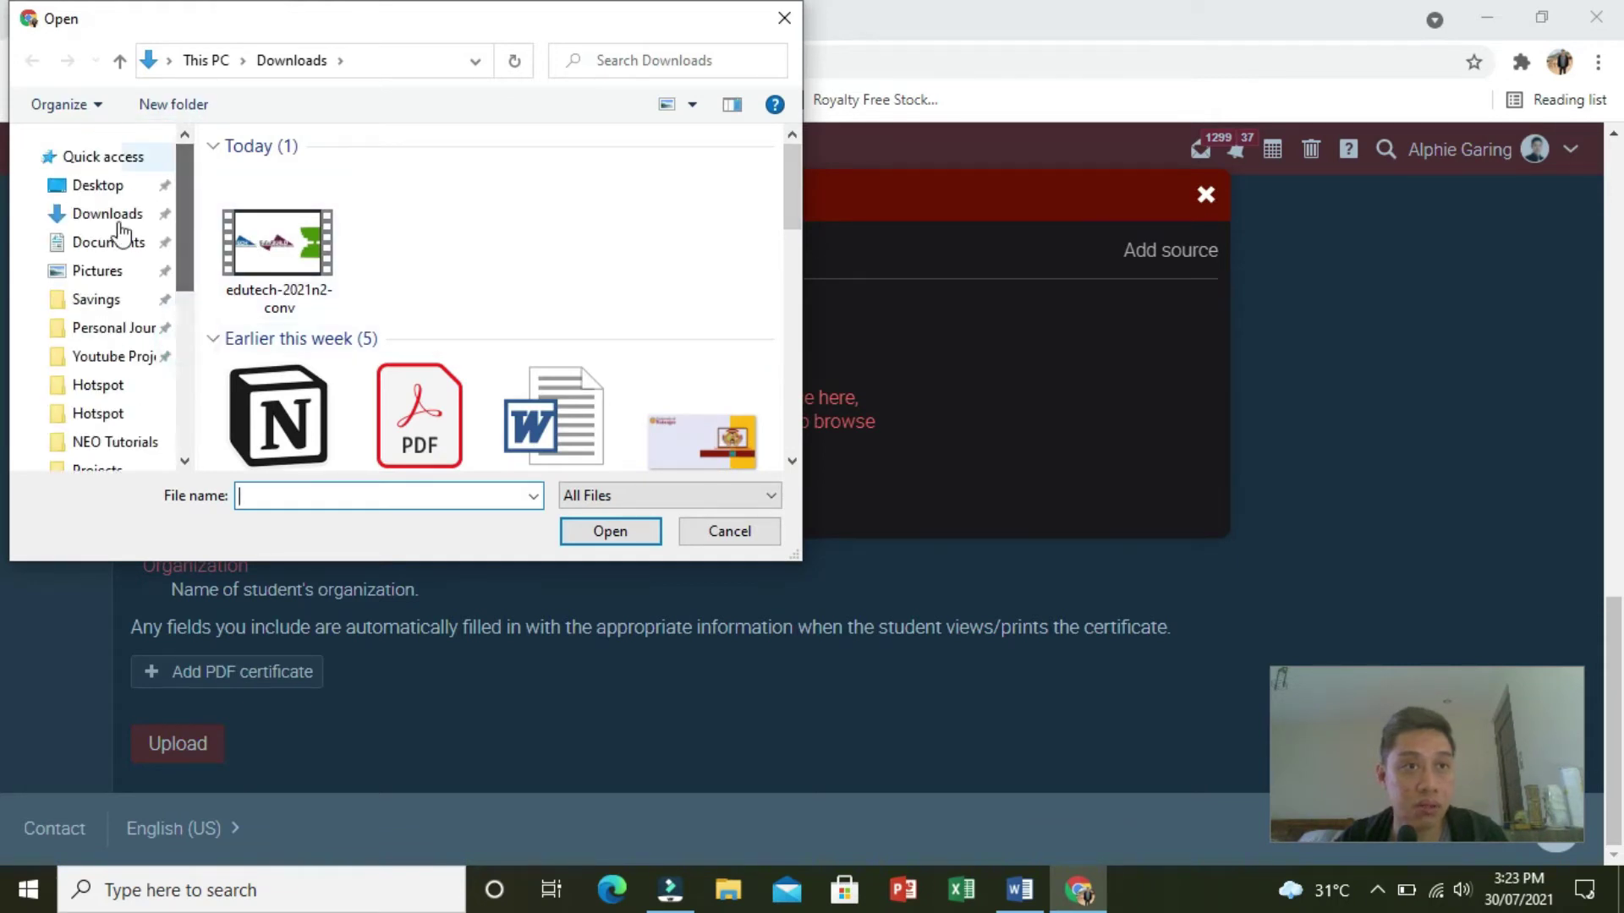
pyautogui.click(125, 188)
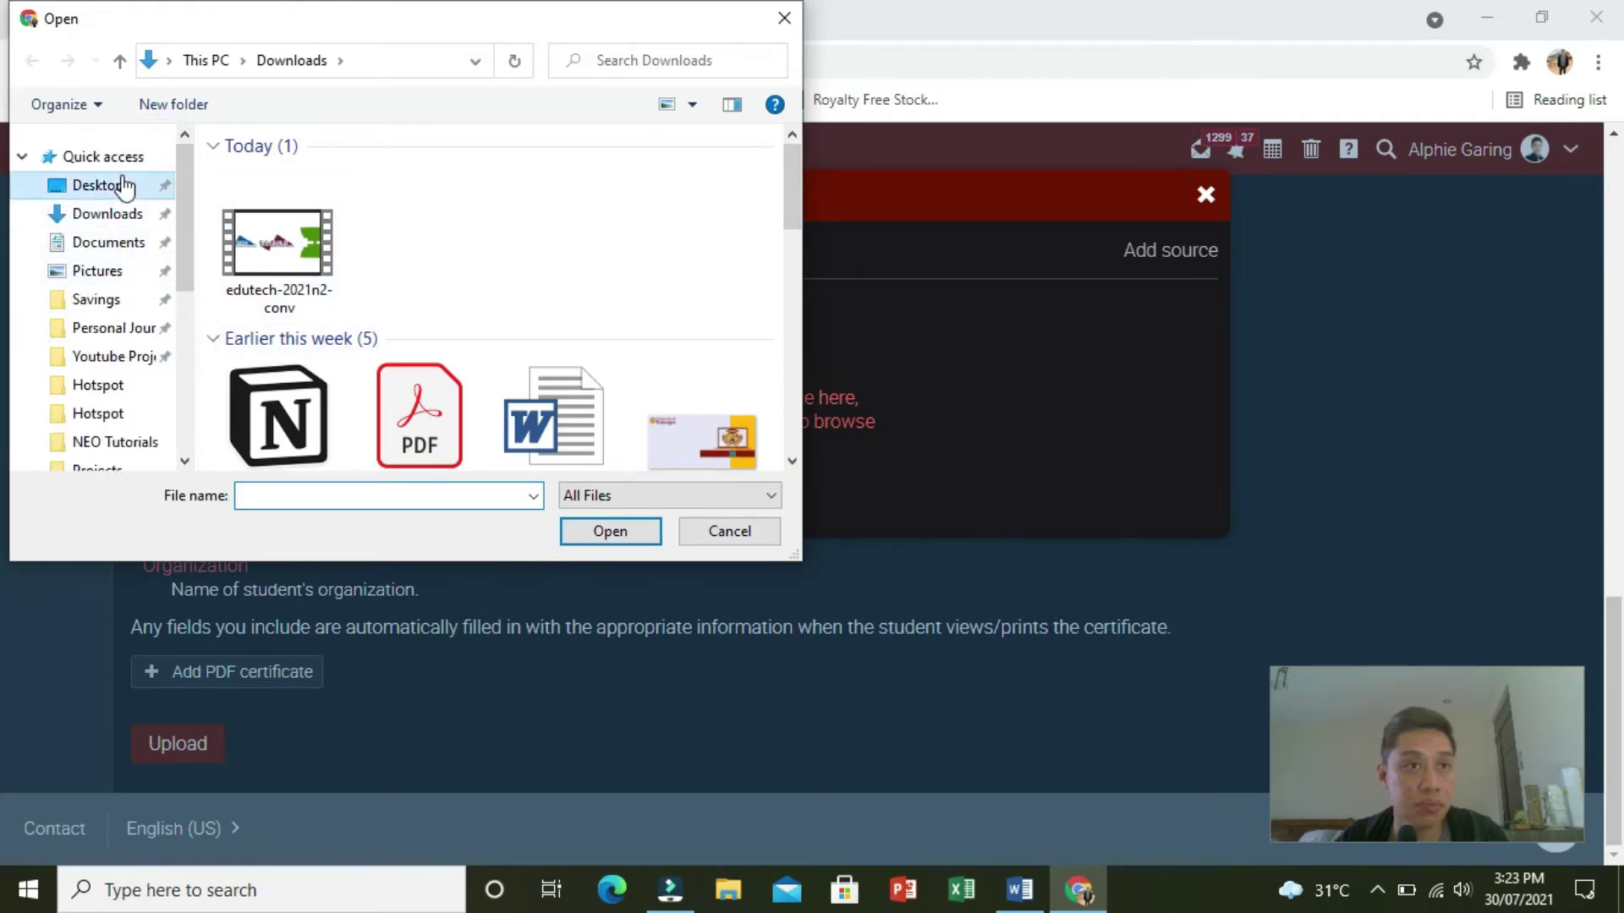
pyautogui.click(398, 225)
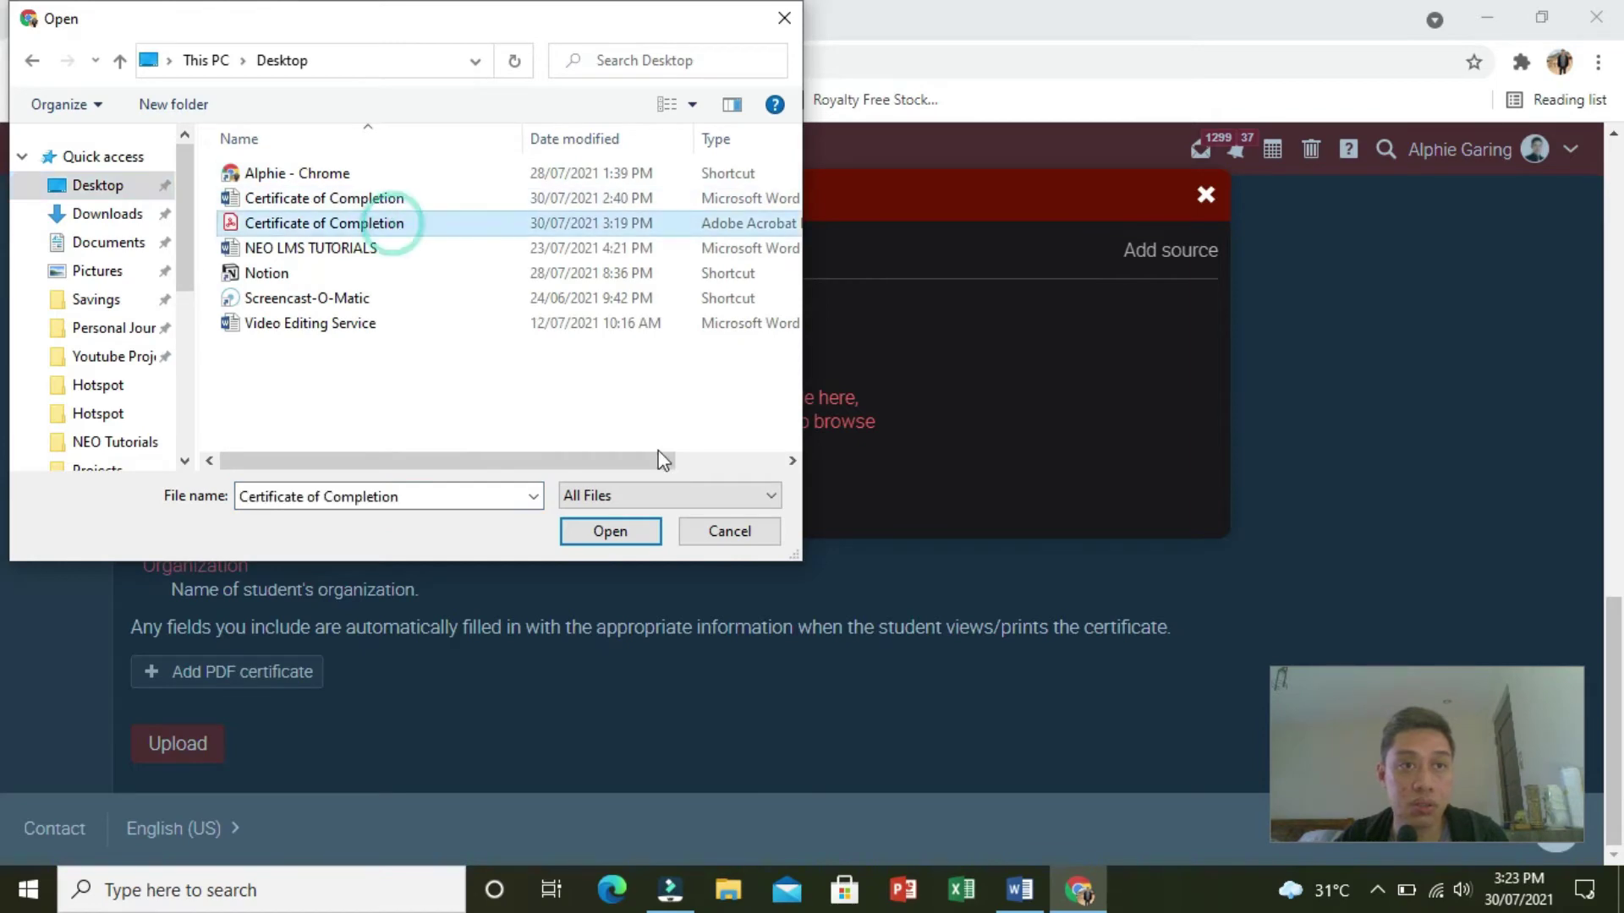
pyautogui.click(610, 531)
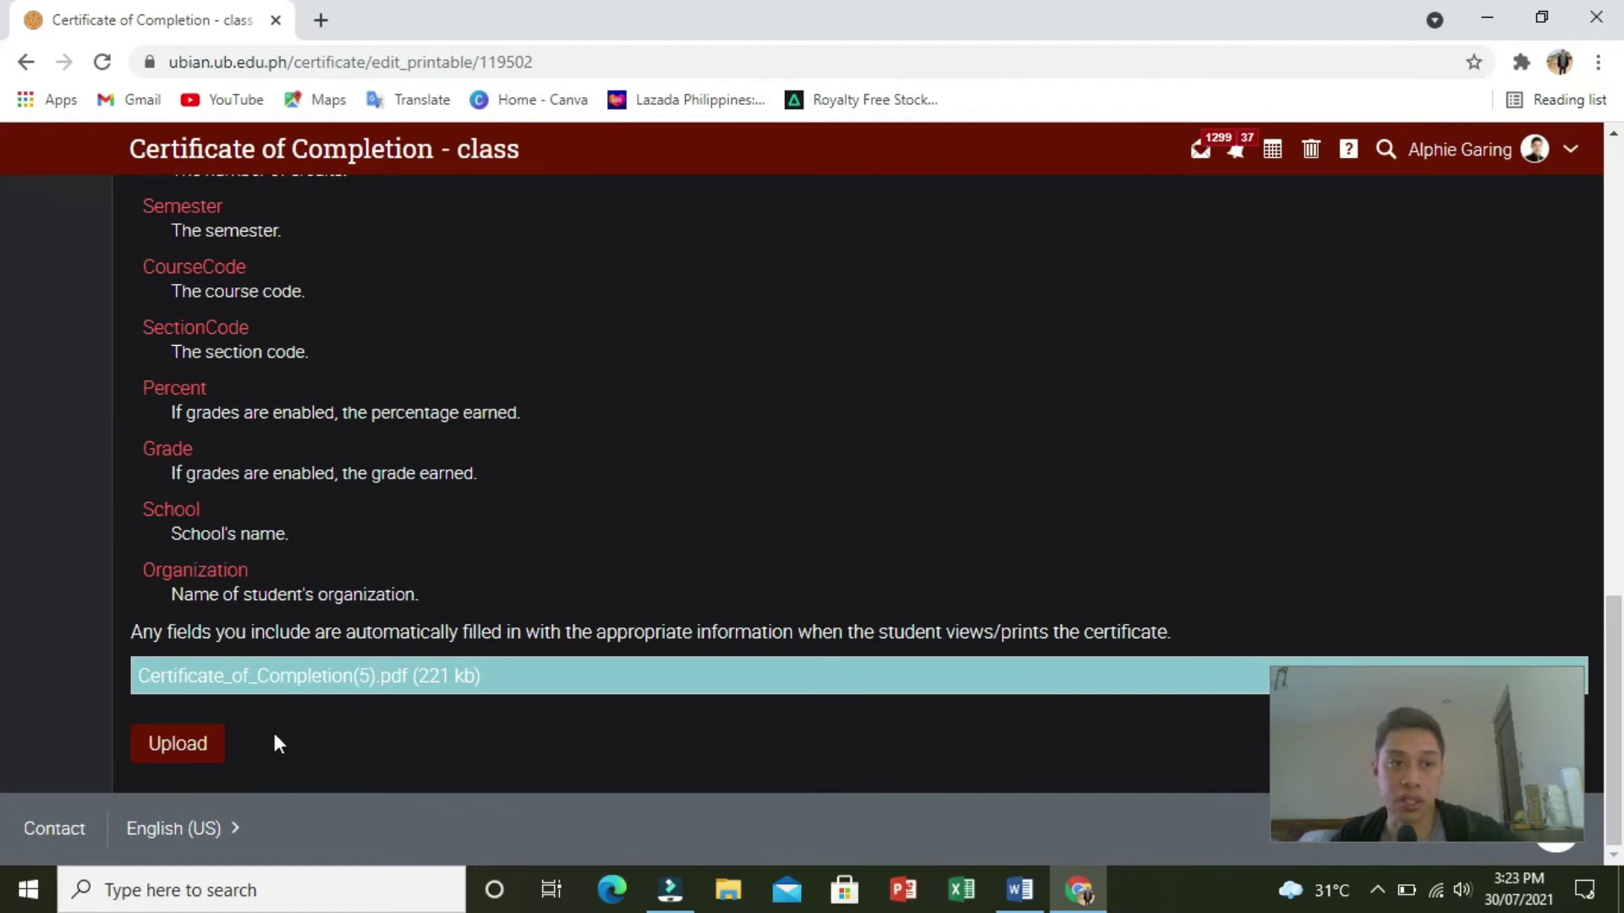
# - Upload the attached certificate PDF, and open the completion settings of the 21st Century Literature - SEM1 class
pyautogui.click(217, 755)
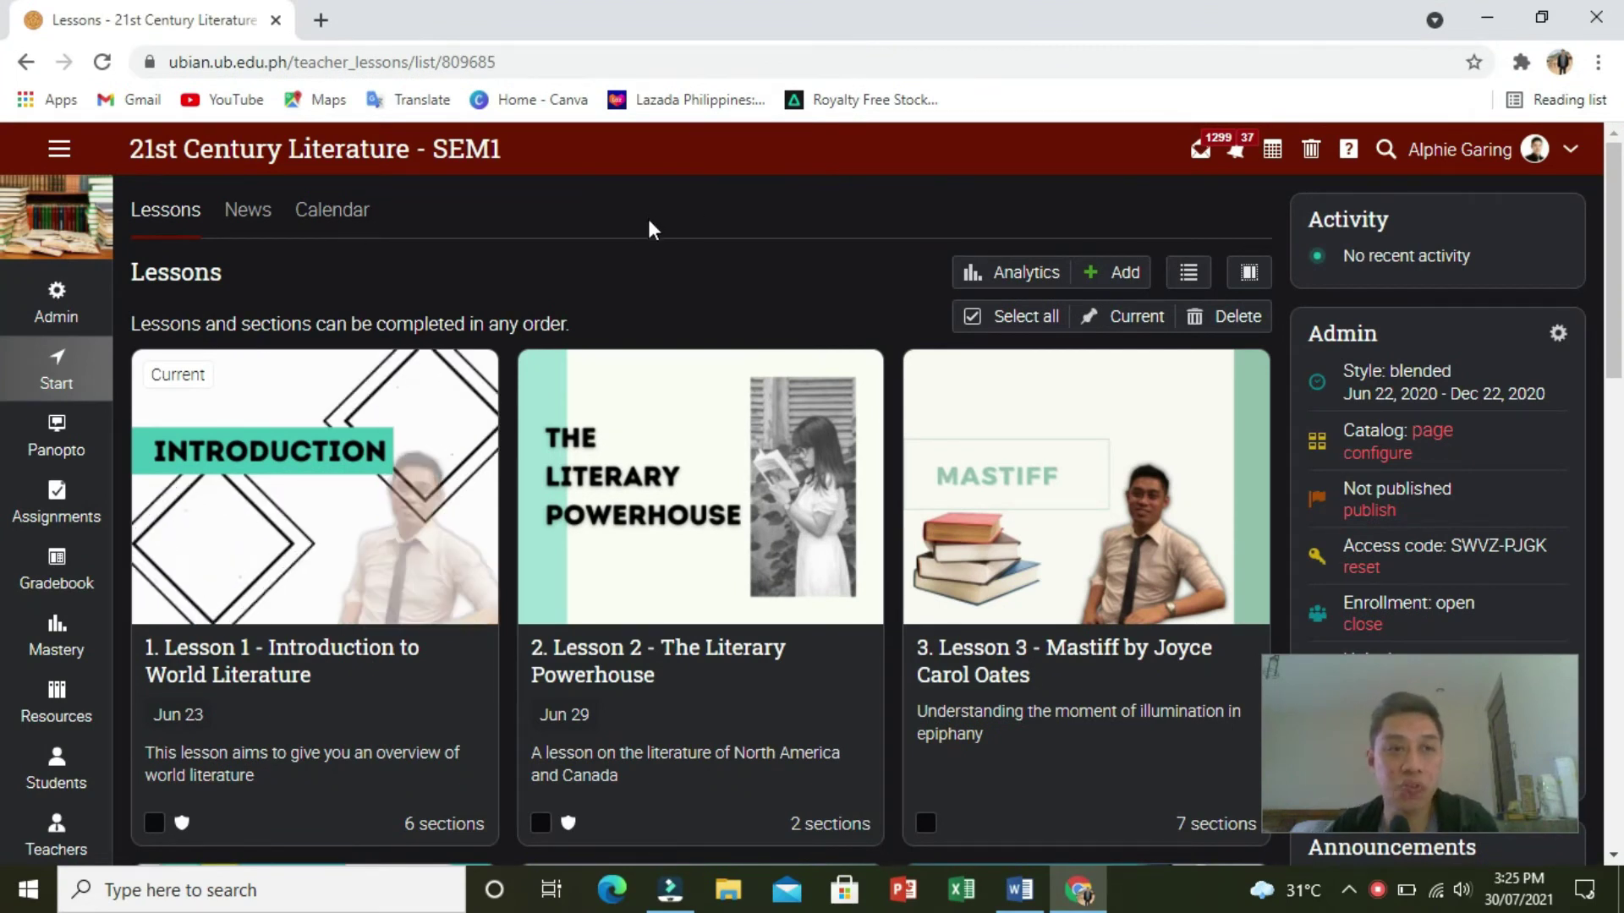
pyautogui.click(59, 296)
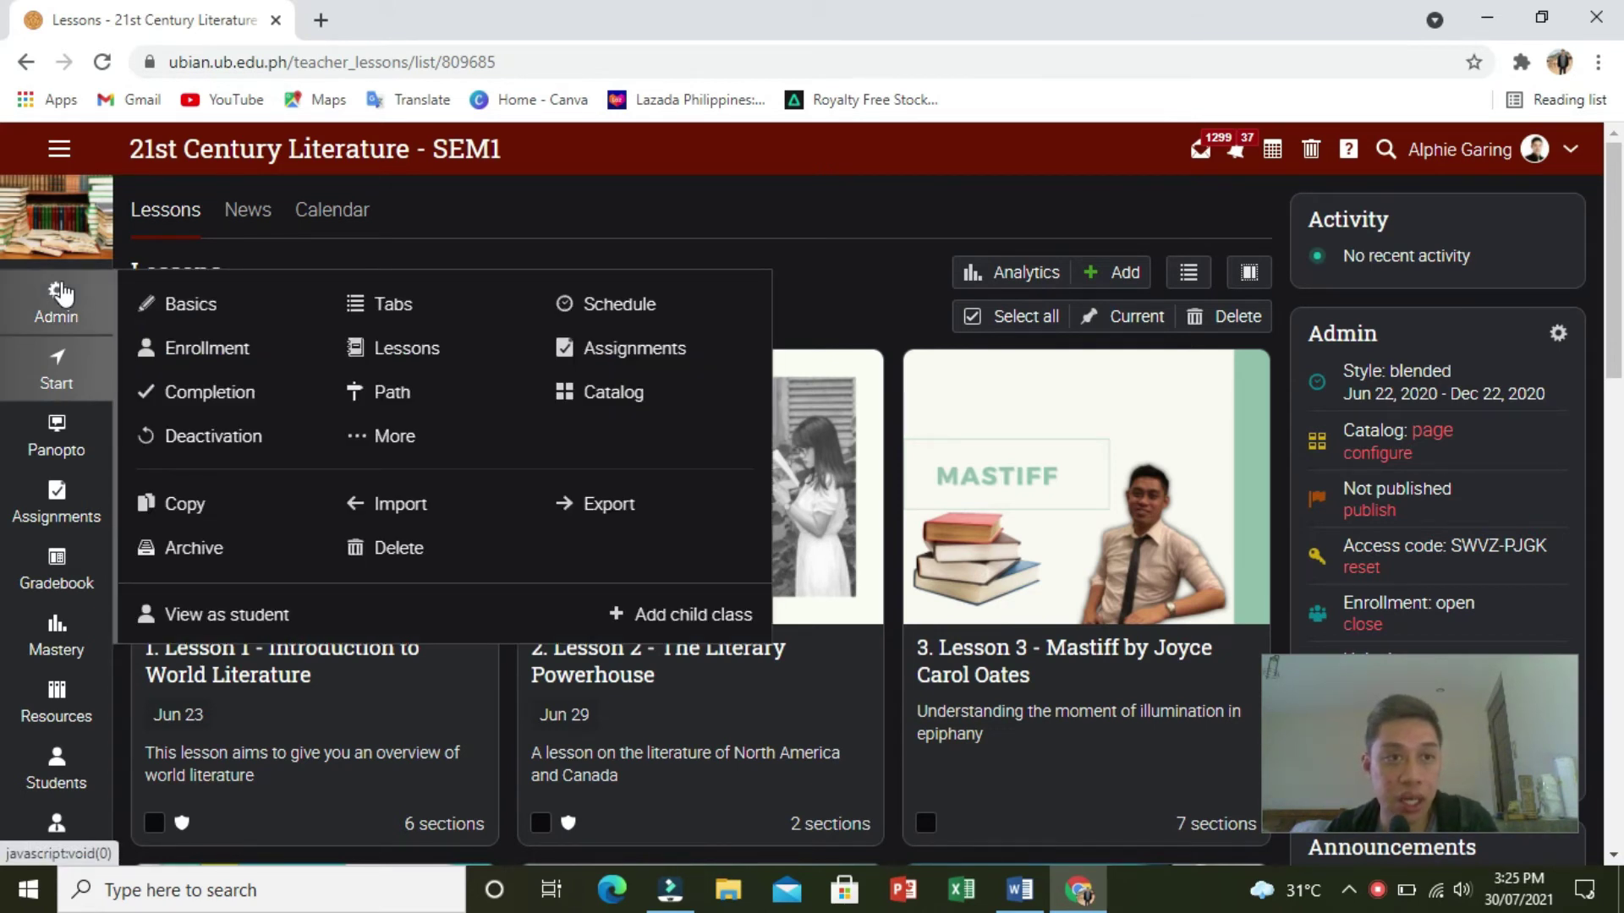
pyautogui.click(184, 409)
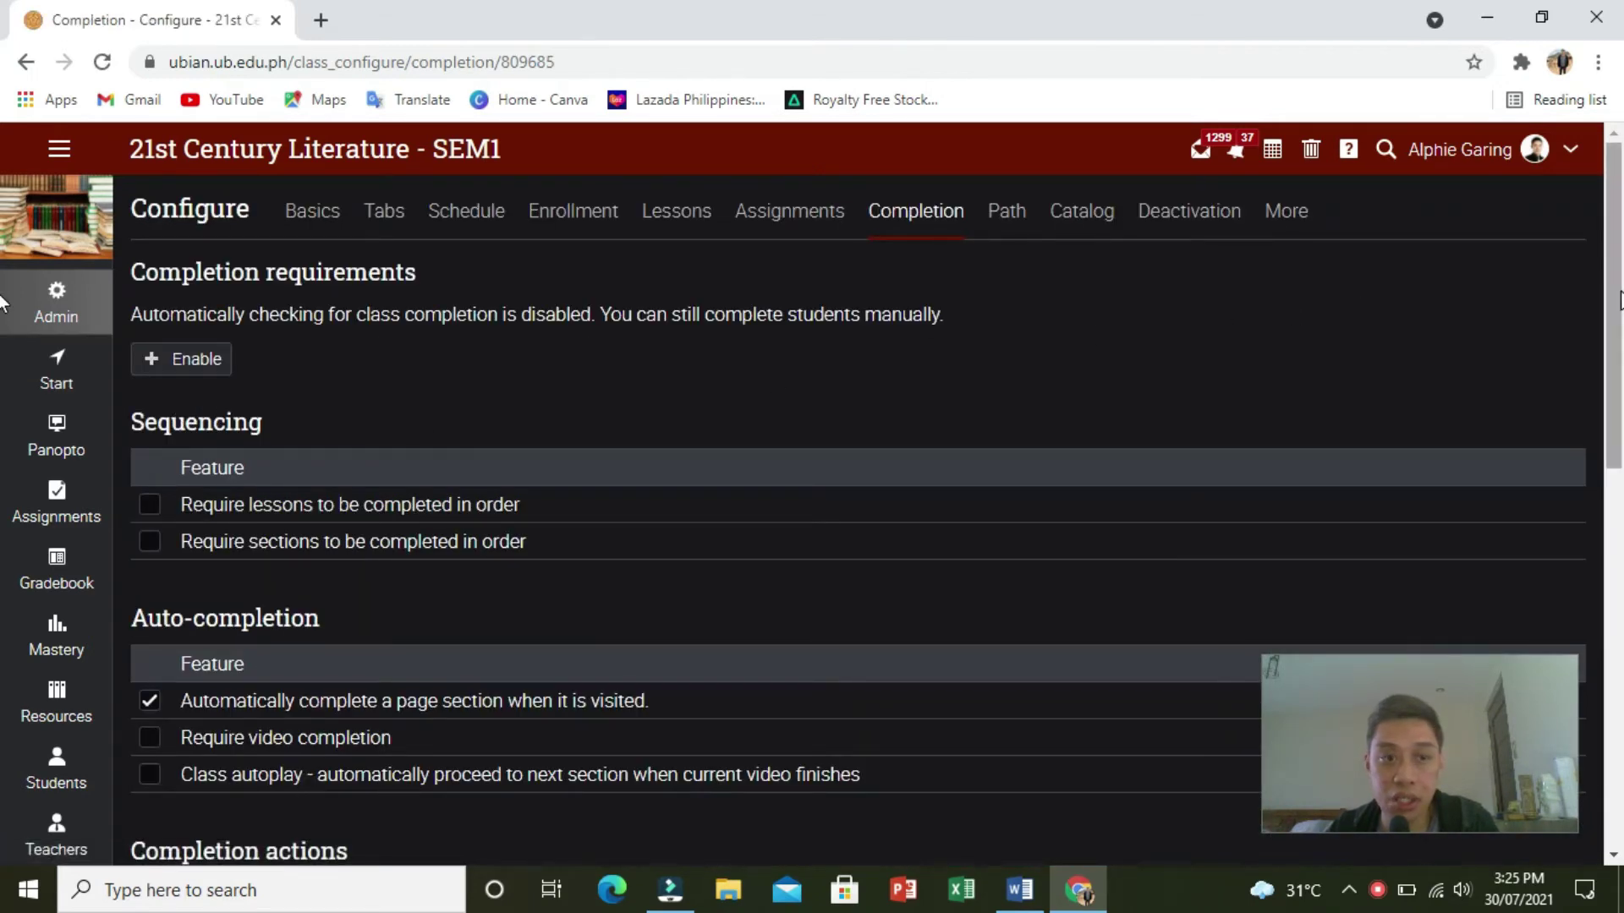
# - Add a completion action to the class that awards the Certificate of Completion - class certificate, and save it
pyautogui.scroll(-5, 3, 302)
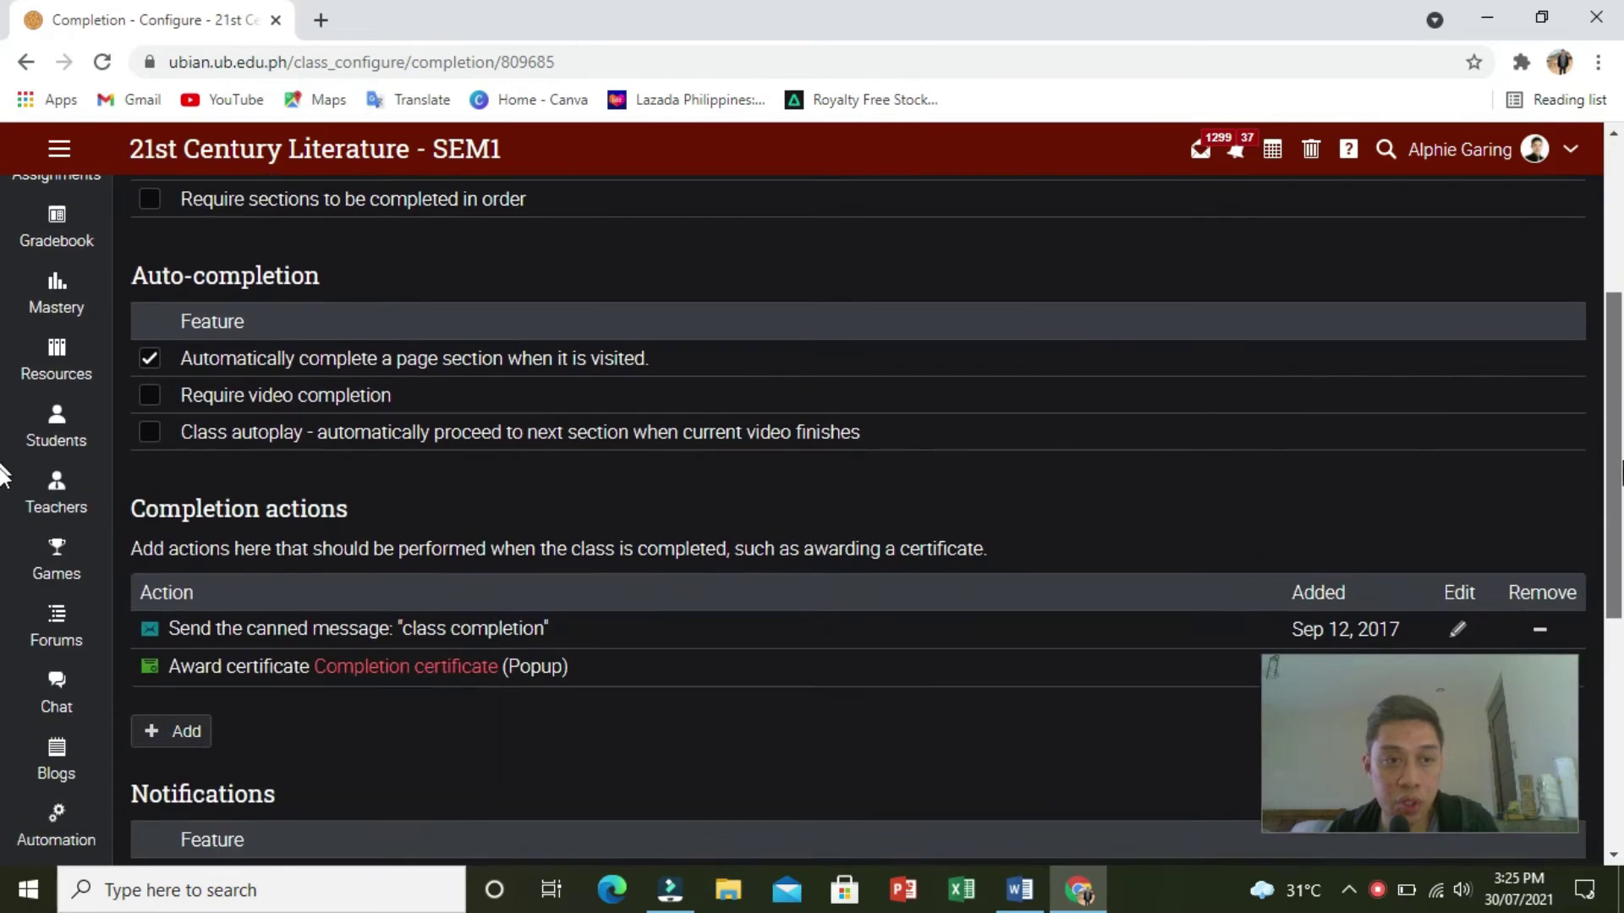
pyautogui.scroll(-2, 2, 499)
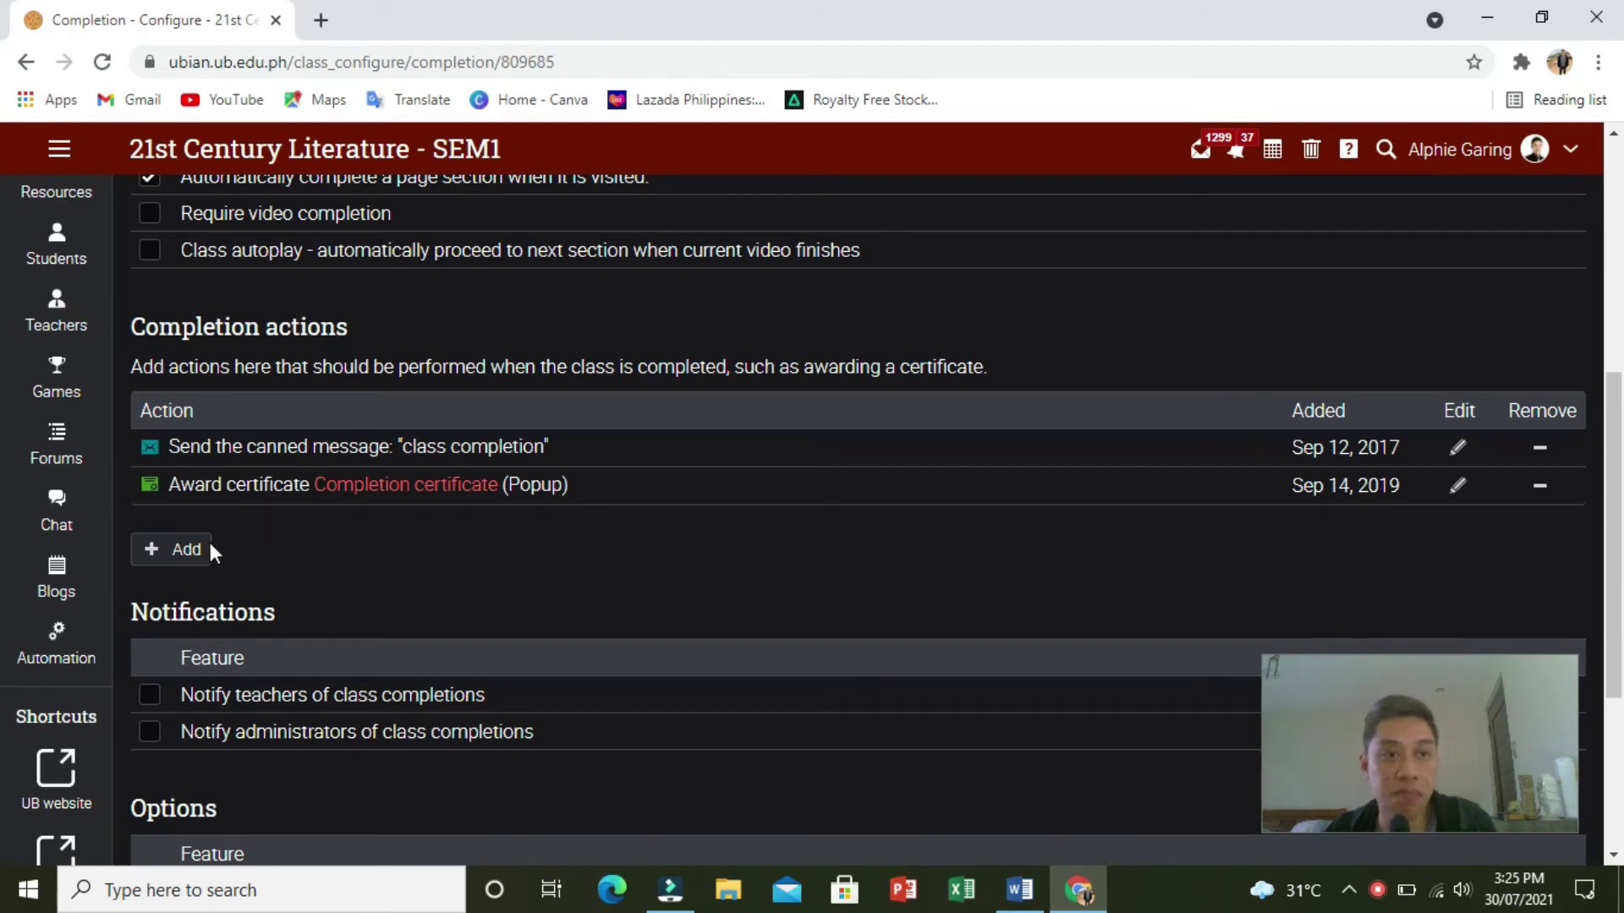
pyautogui.click(191, 555)
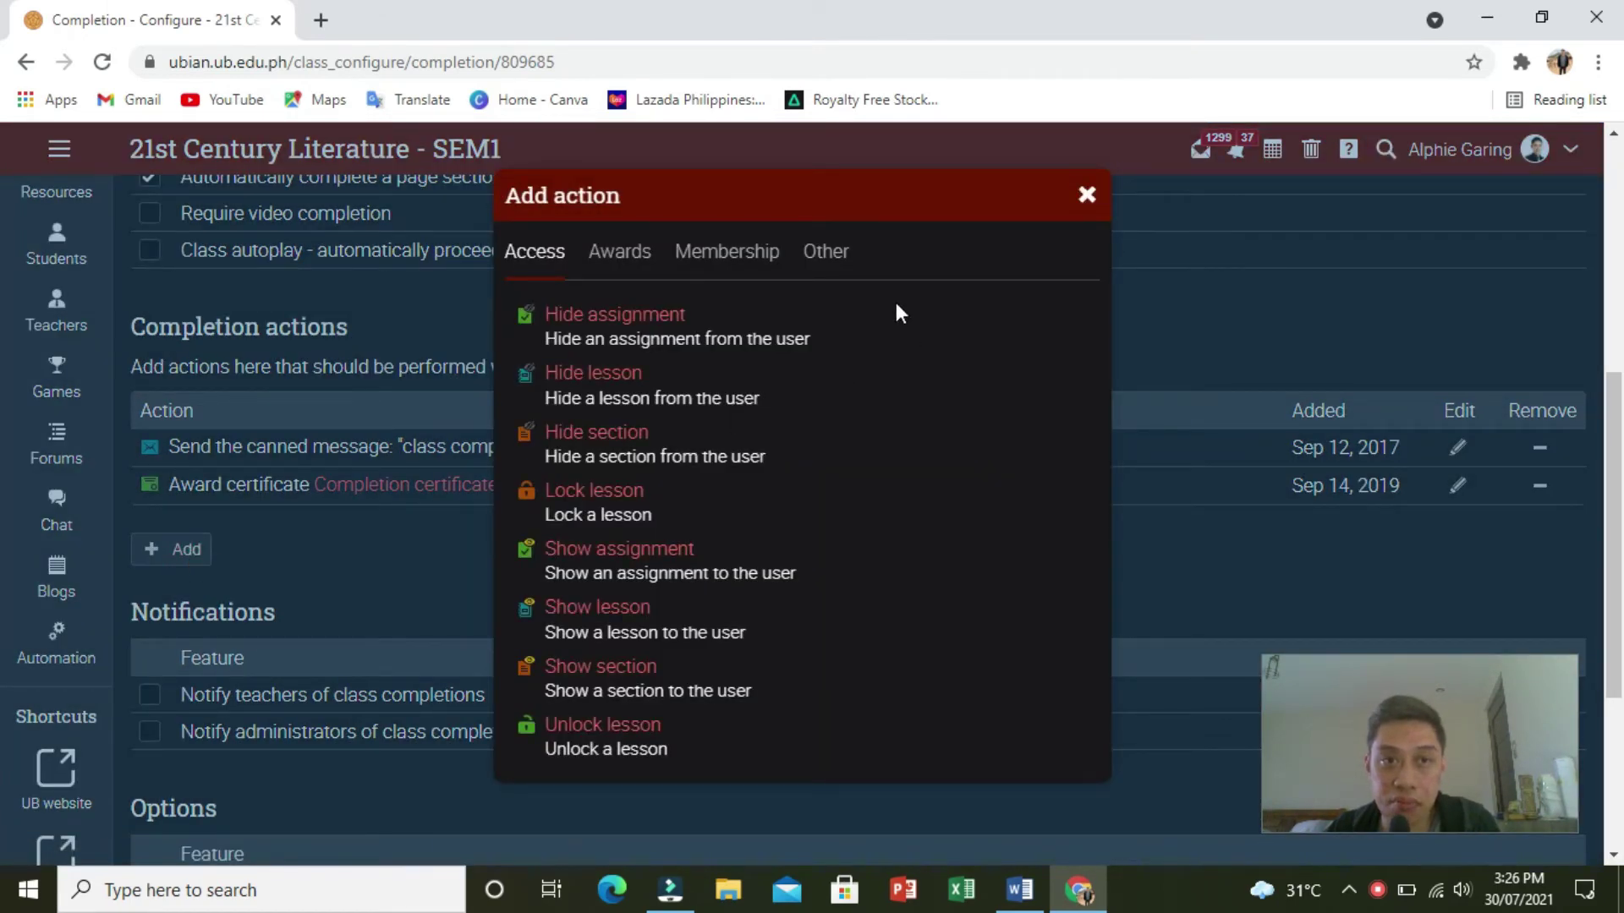
pyautogui.click(626, 251)
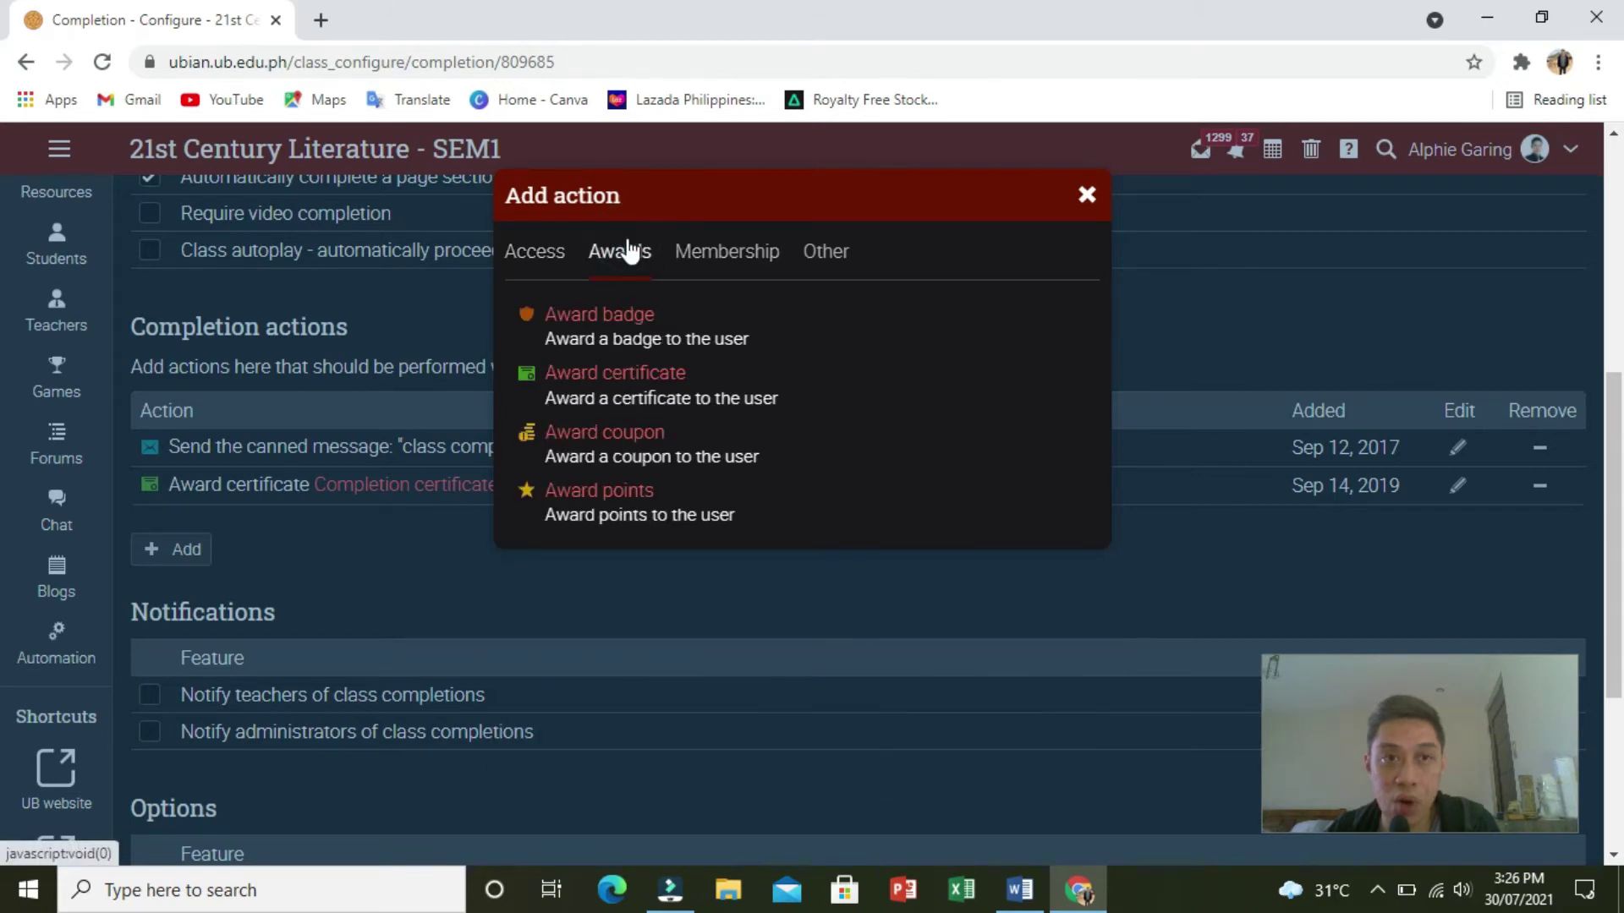
pyautogui.click(674, 376)
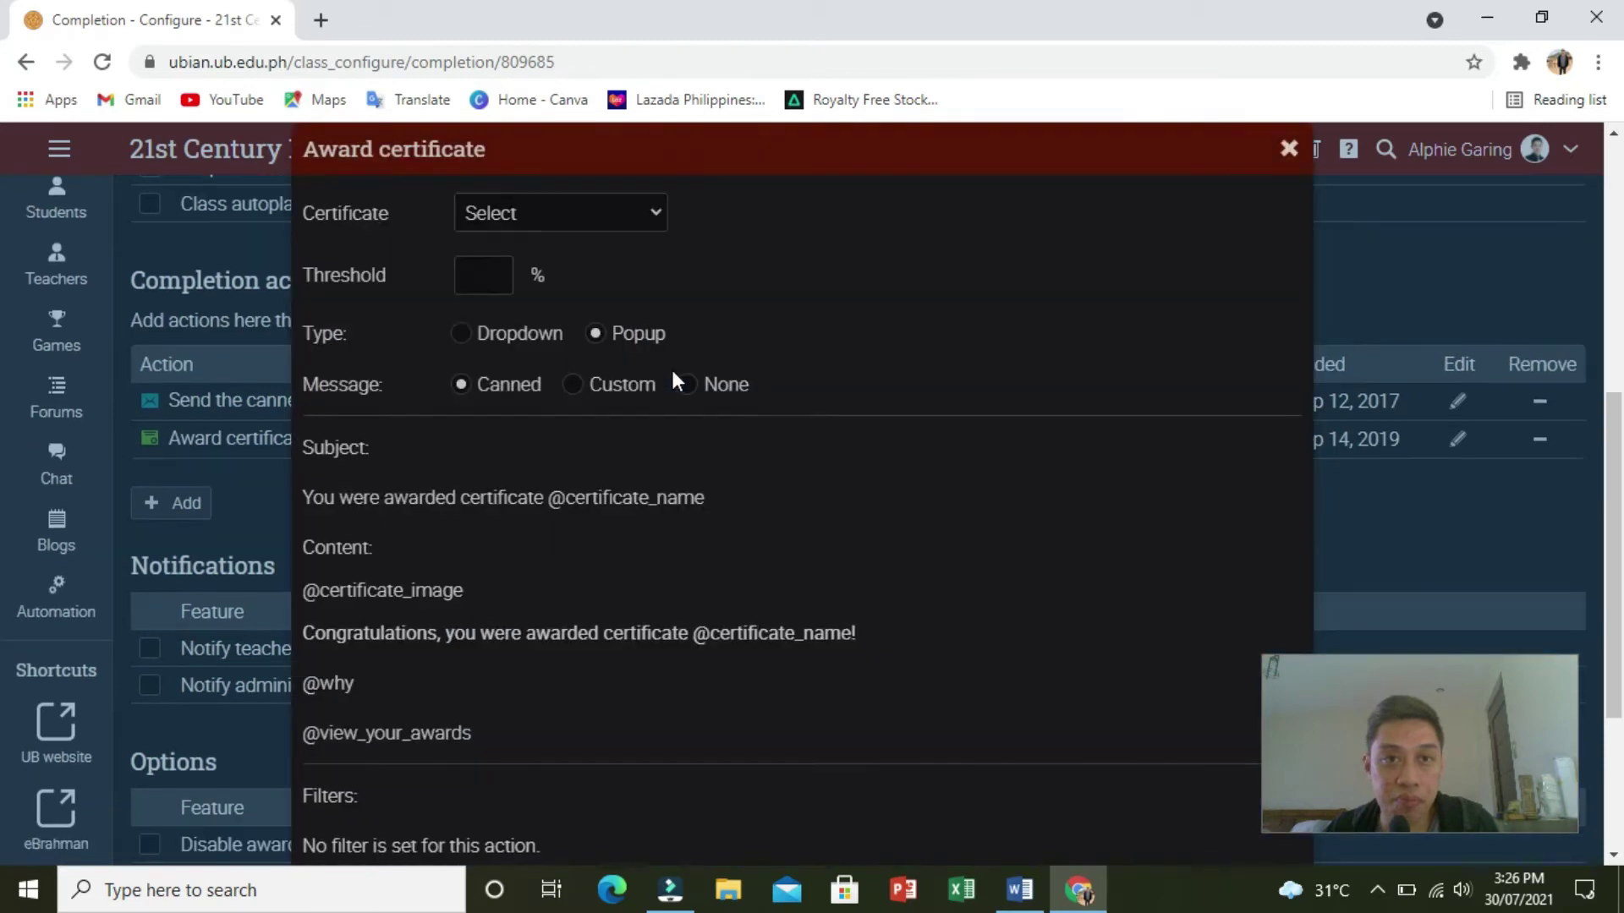
pyautogui.click(651, 229)
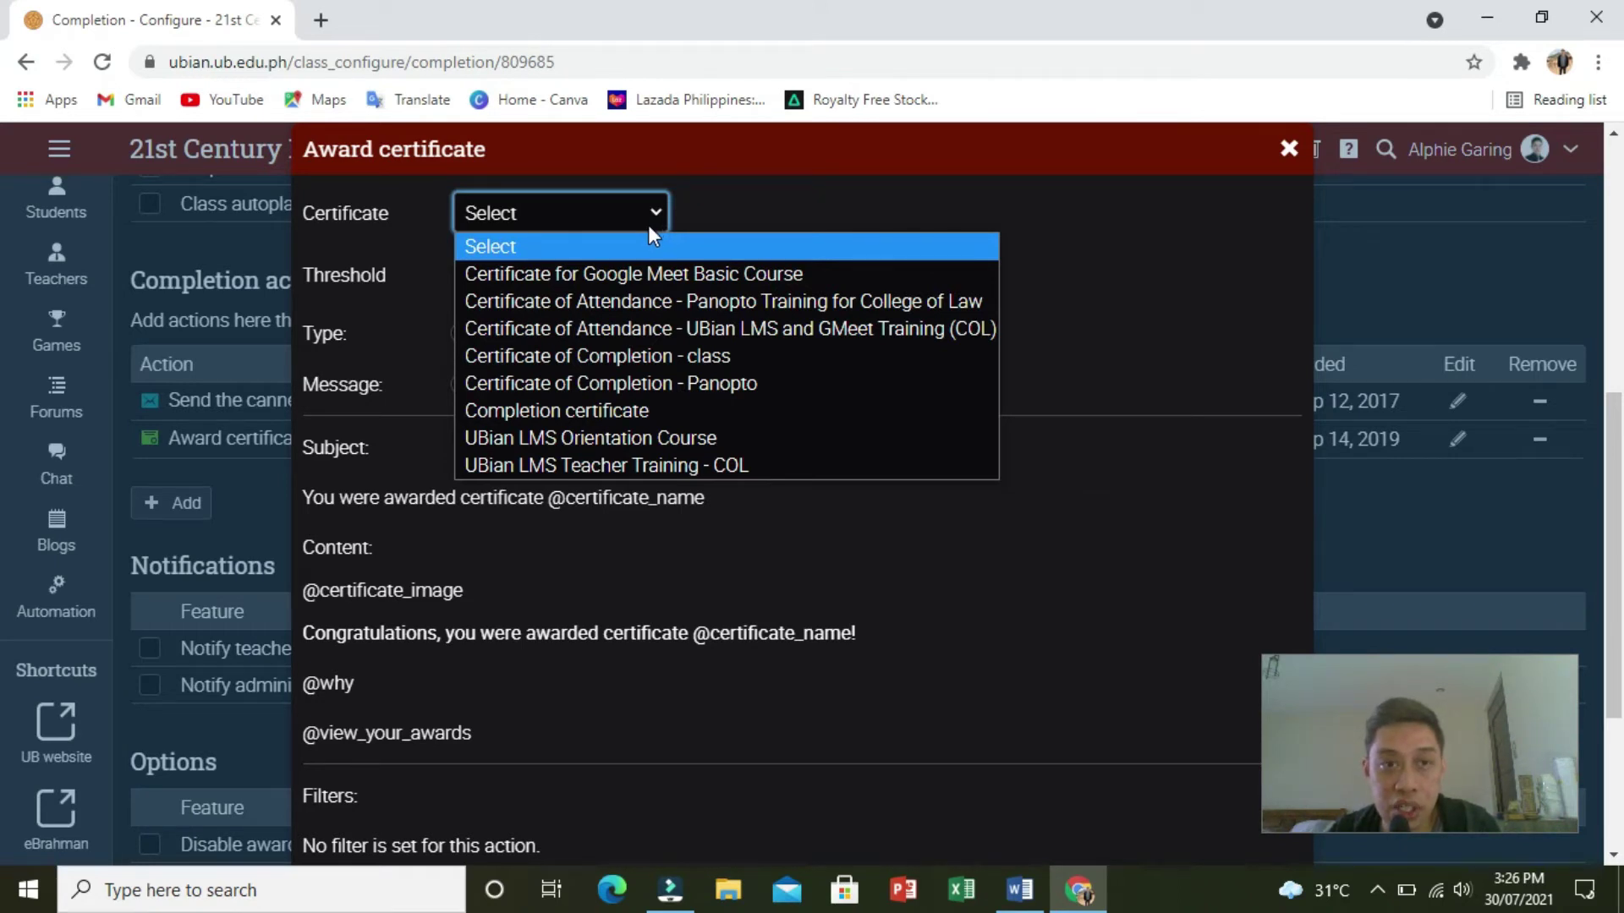
pyautogui.click(694, 356)
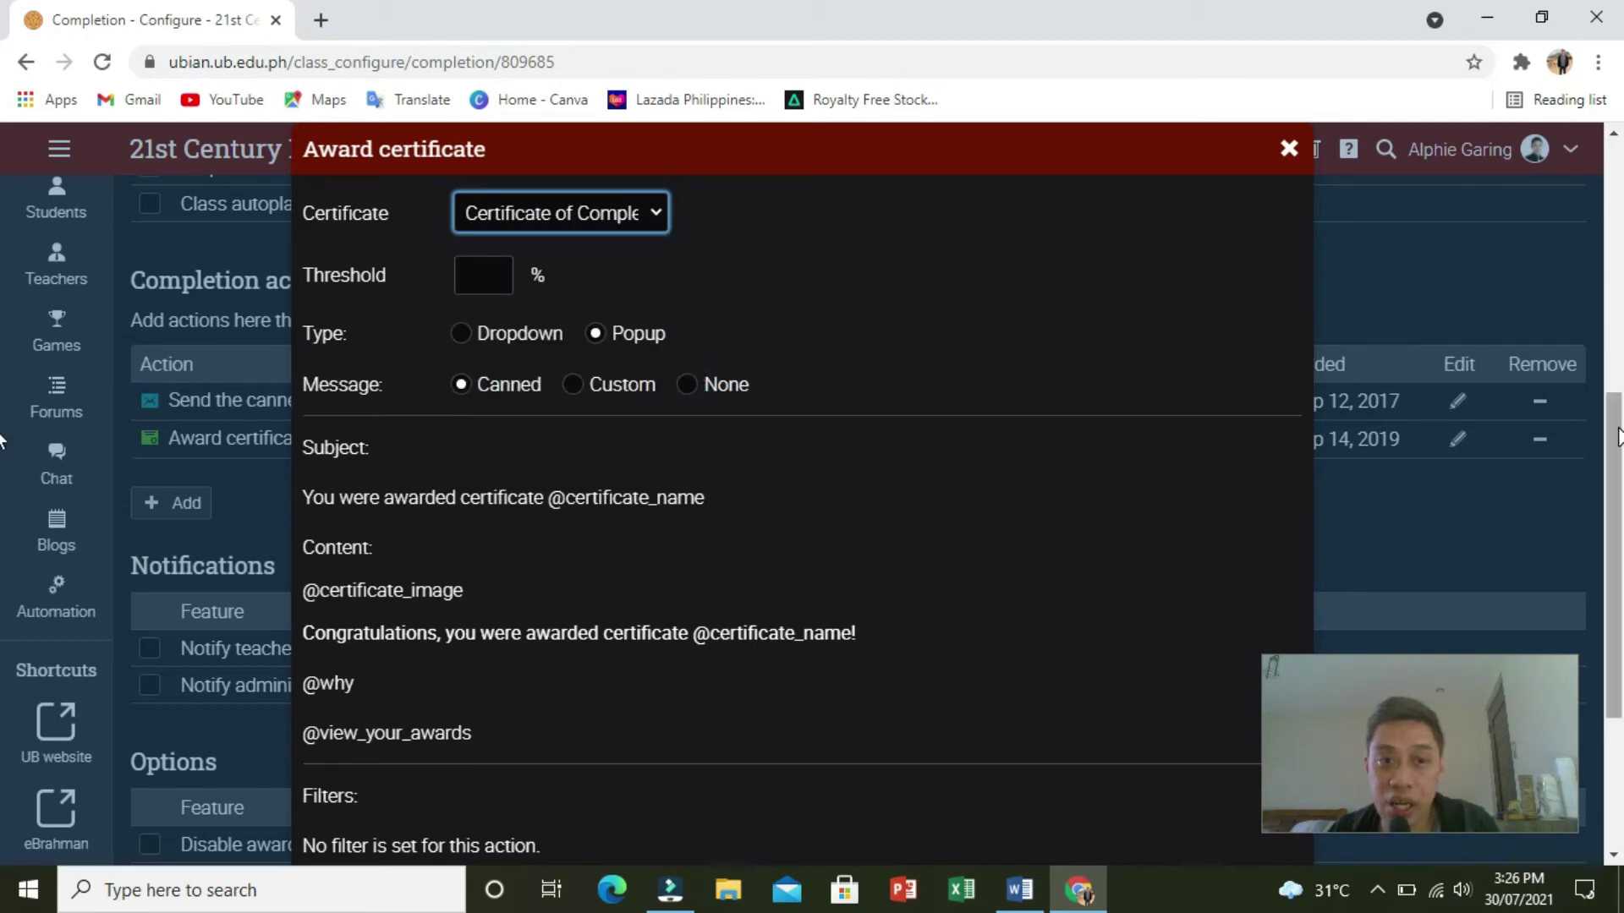
pyautogui.scroll(-2, 1615, 499)
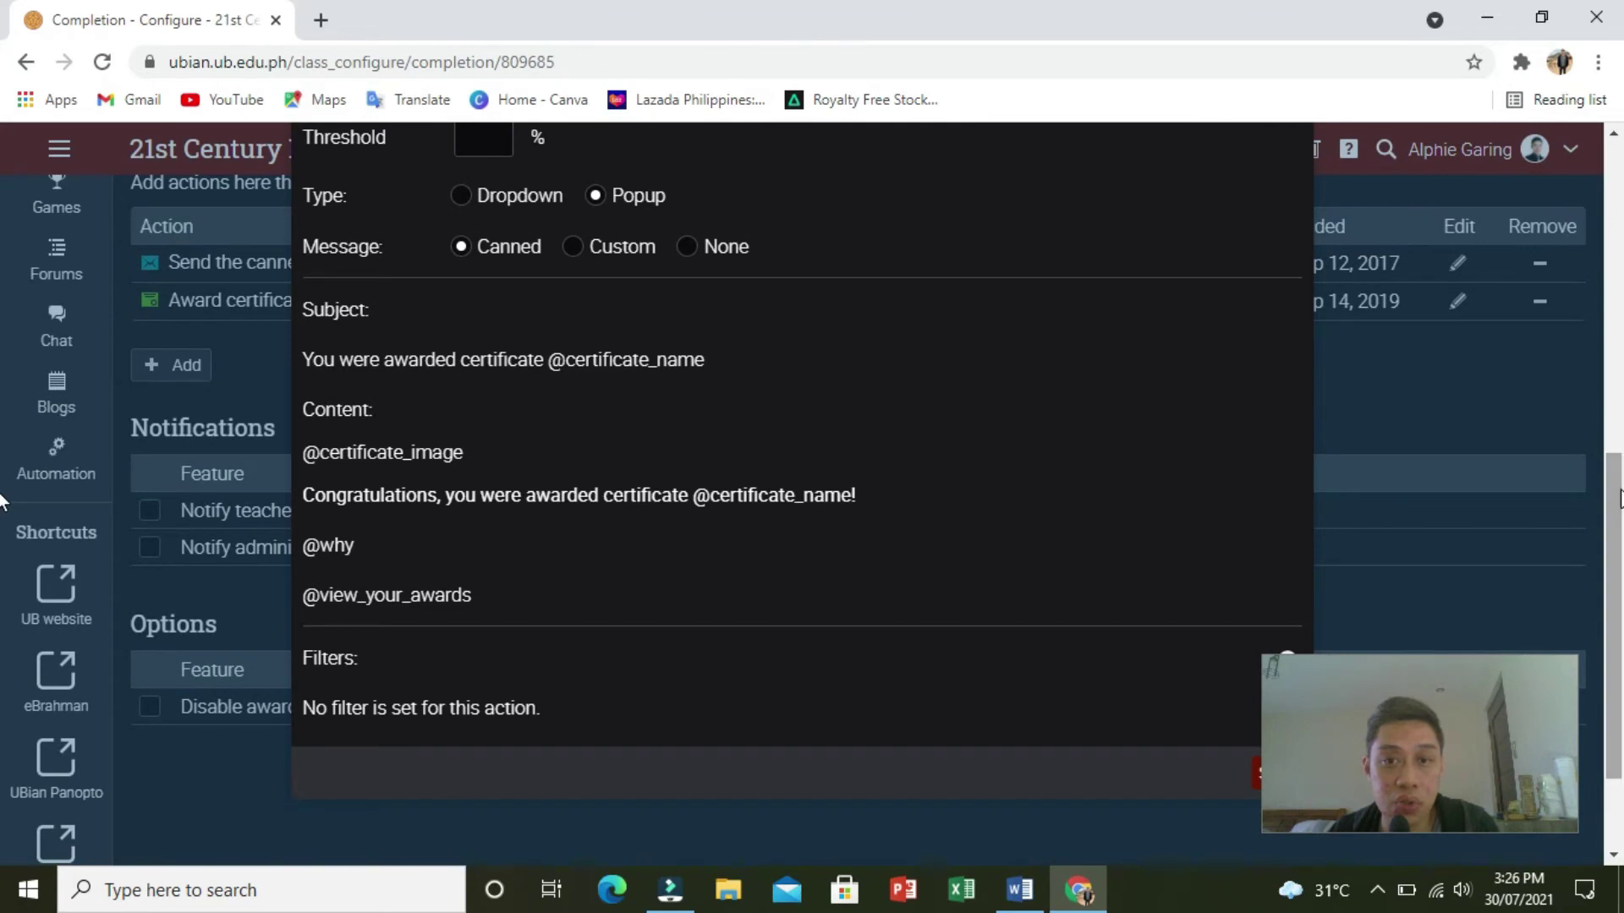
pyautogui.moveTo(1388, 687); pyautogui.dragTo(1407, 577)
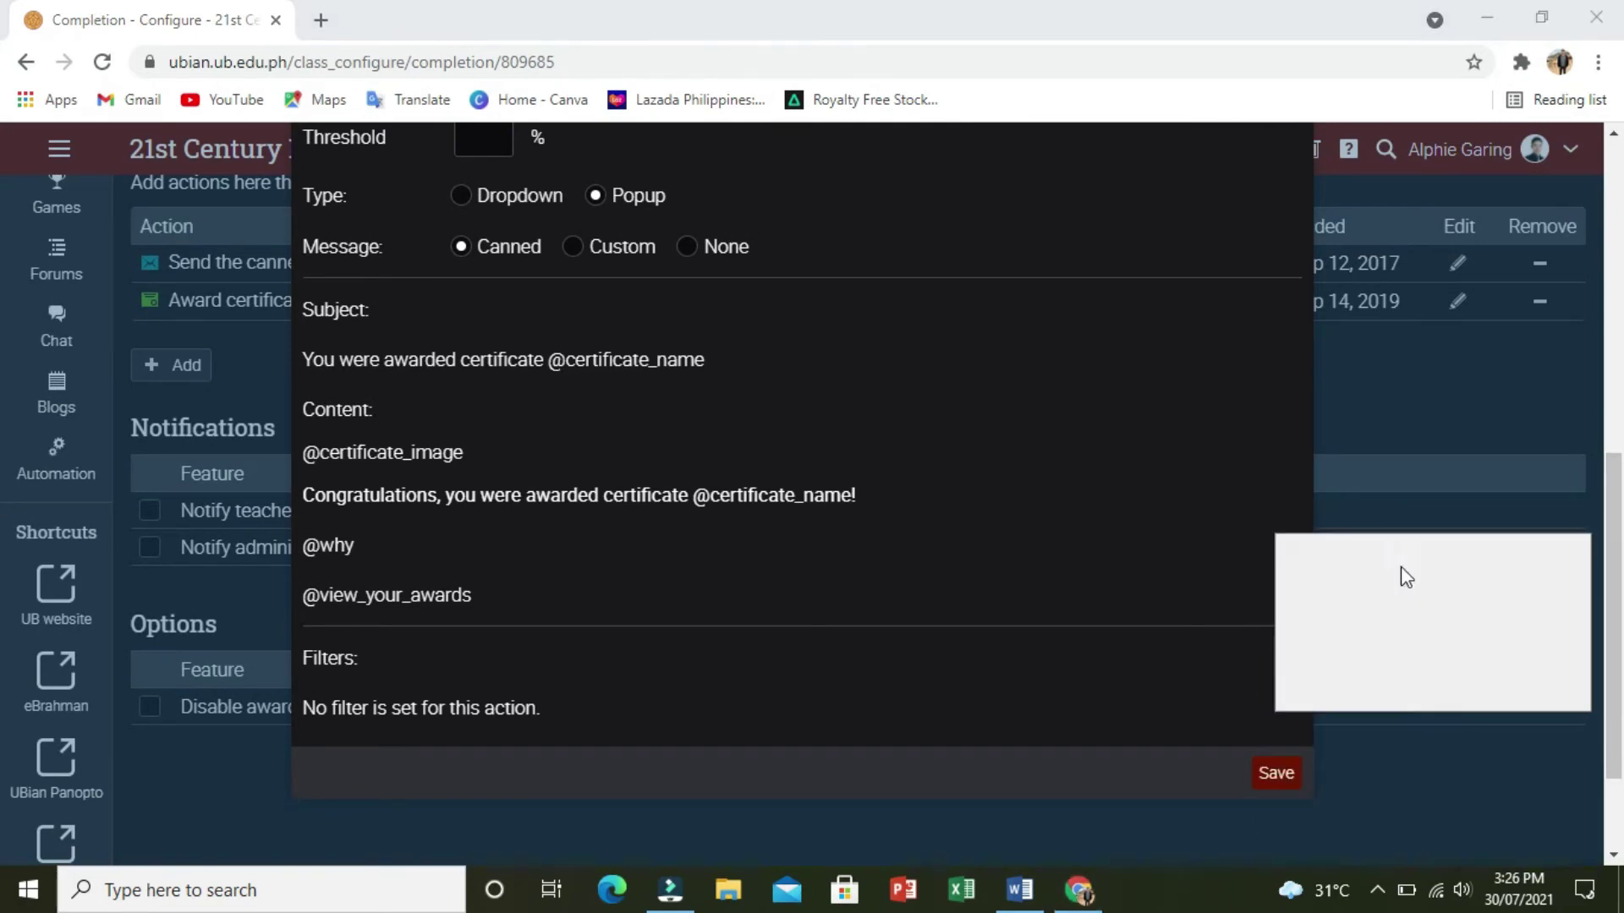
pyautogui.click(1275, 773)
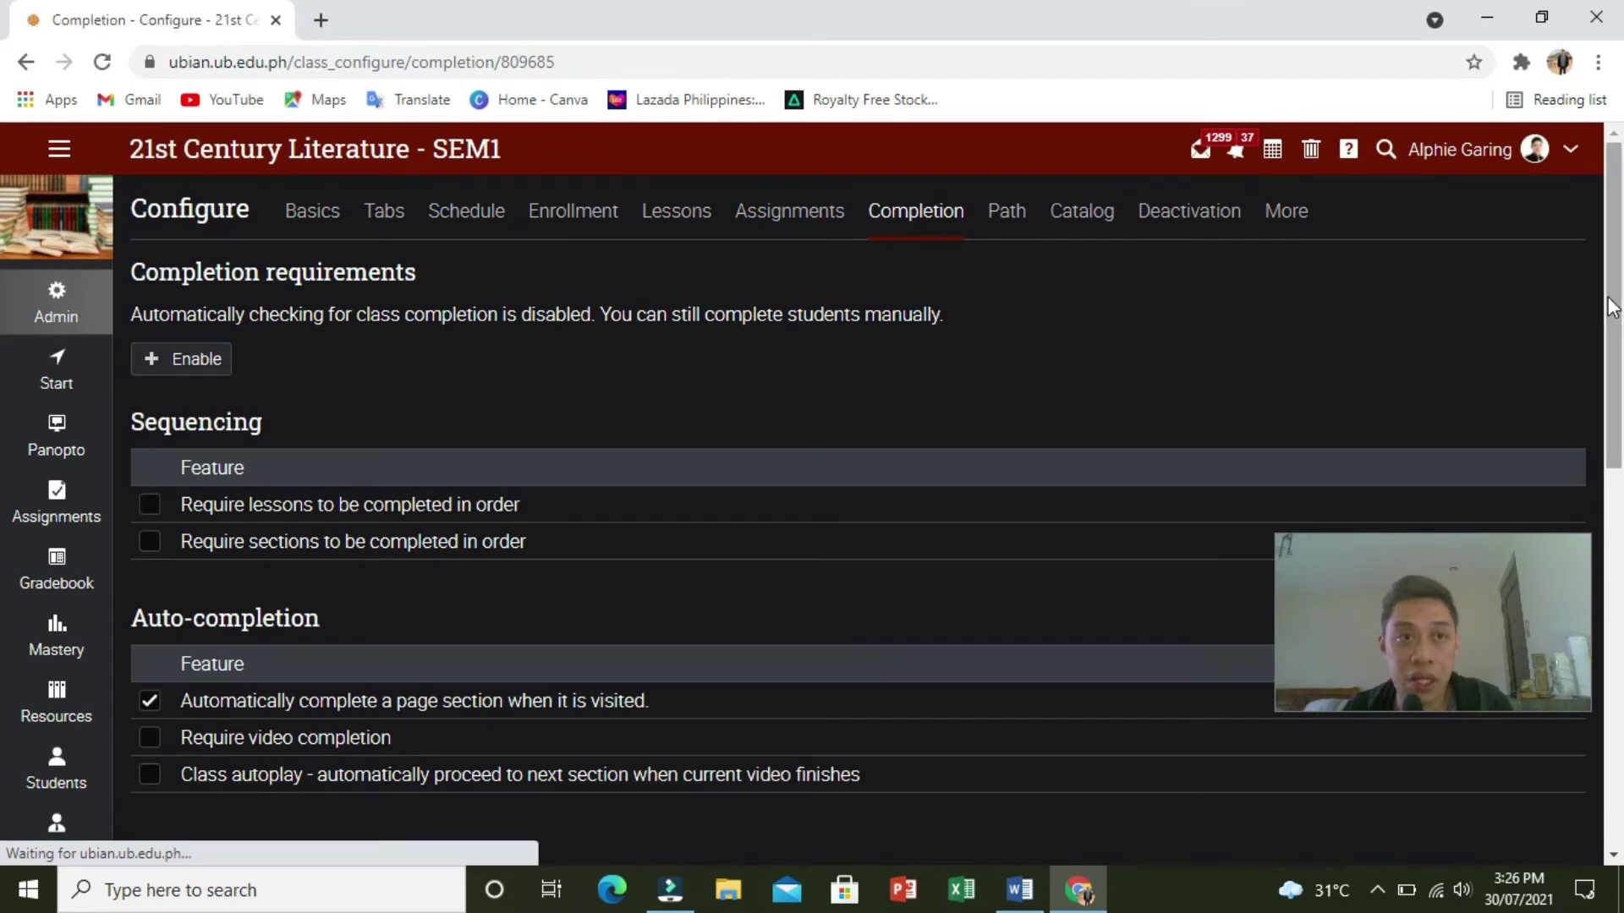
pyautogui.moveTo(1607, 305); pyautogui.dragTo(1607, 485)
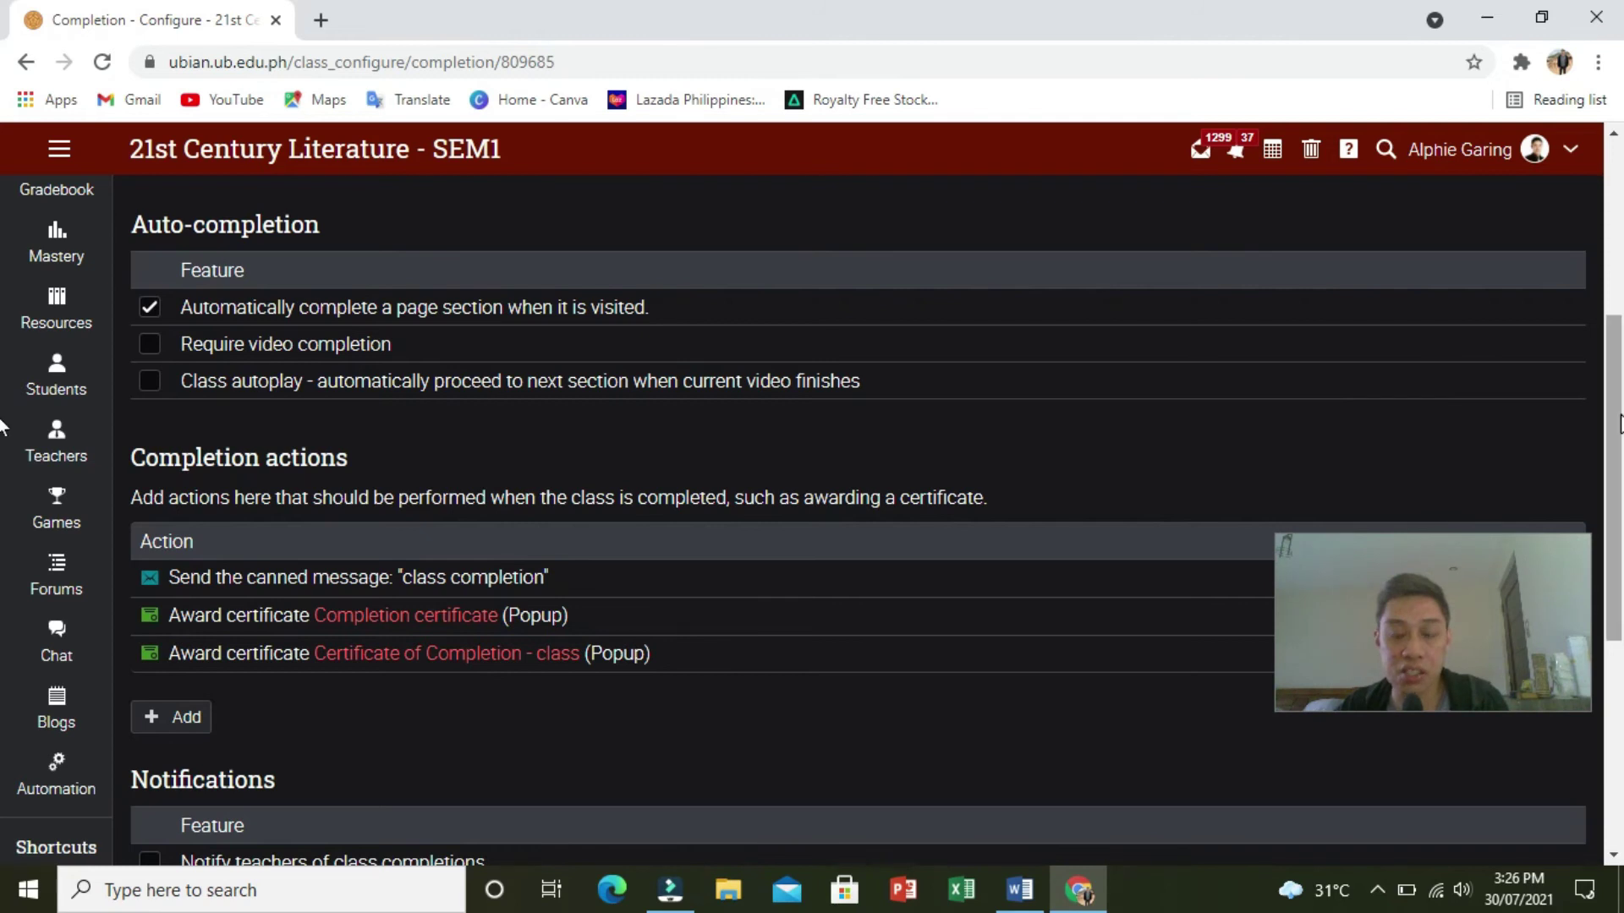
pyautogui.scroll(5, 1614, 423)
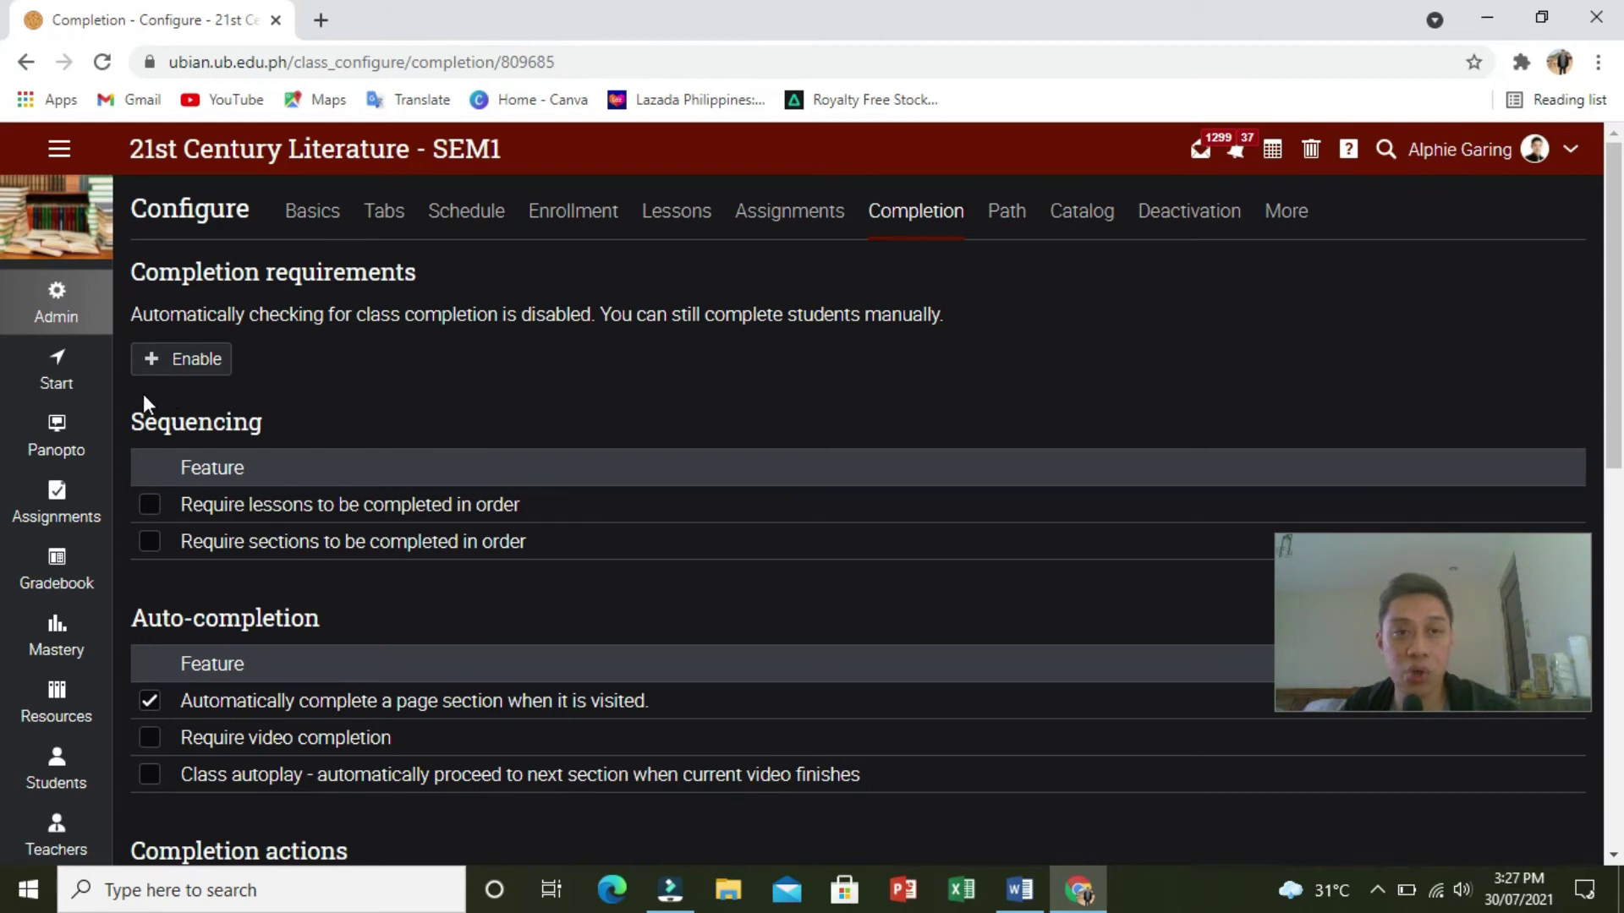
# - Open the student list of the 21st Century Literature - SEM1 class
pyautogui.click(67, 153)
pyautogui.click(71, 154)
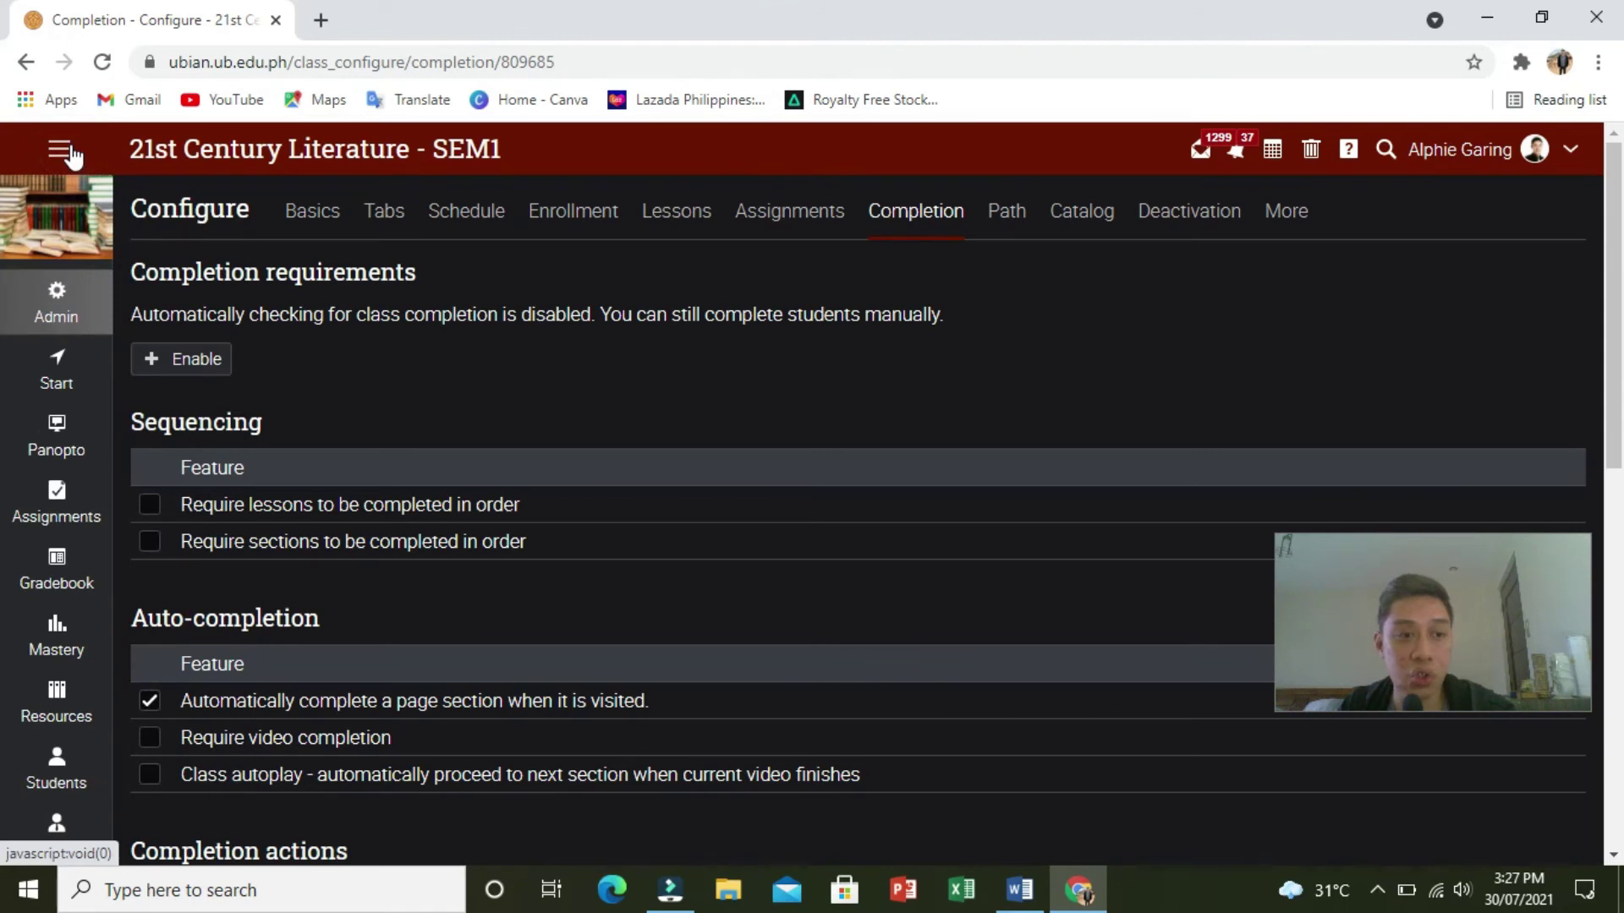
pyautogui.click(55, 761)
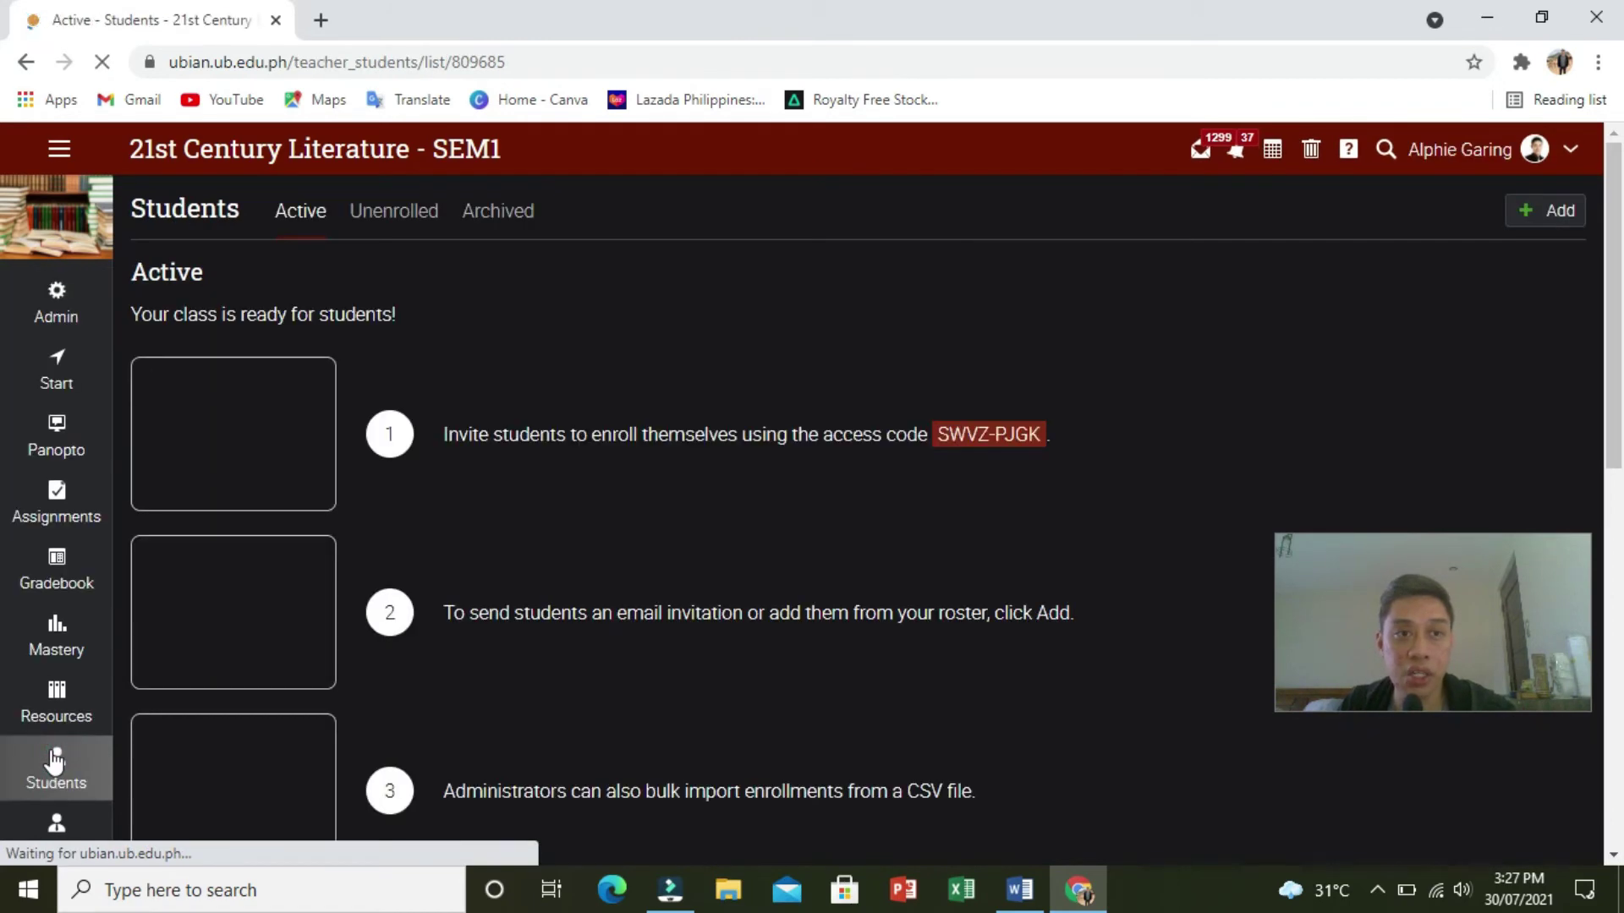
# - Switch to the FLANG 1 (Spanish) - Completion Course class and open its student list
pyautogui.click(59, 149)
pyautogui.click(438, 467)
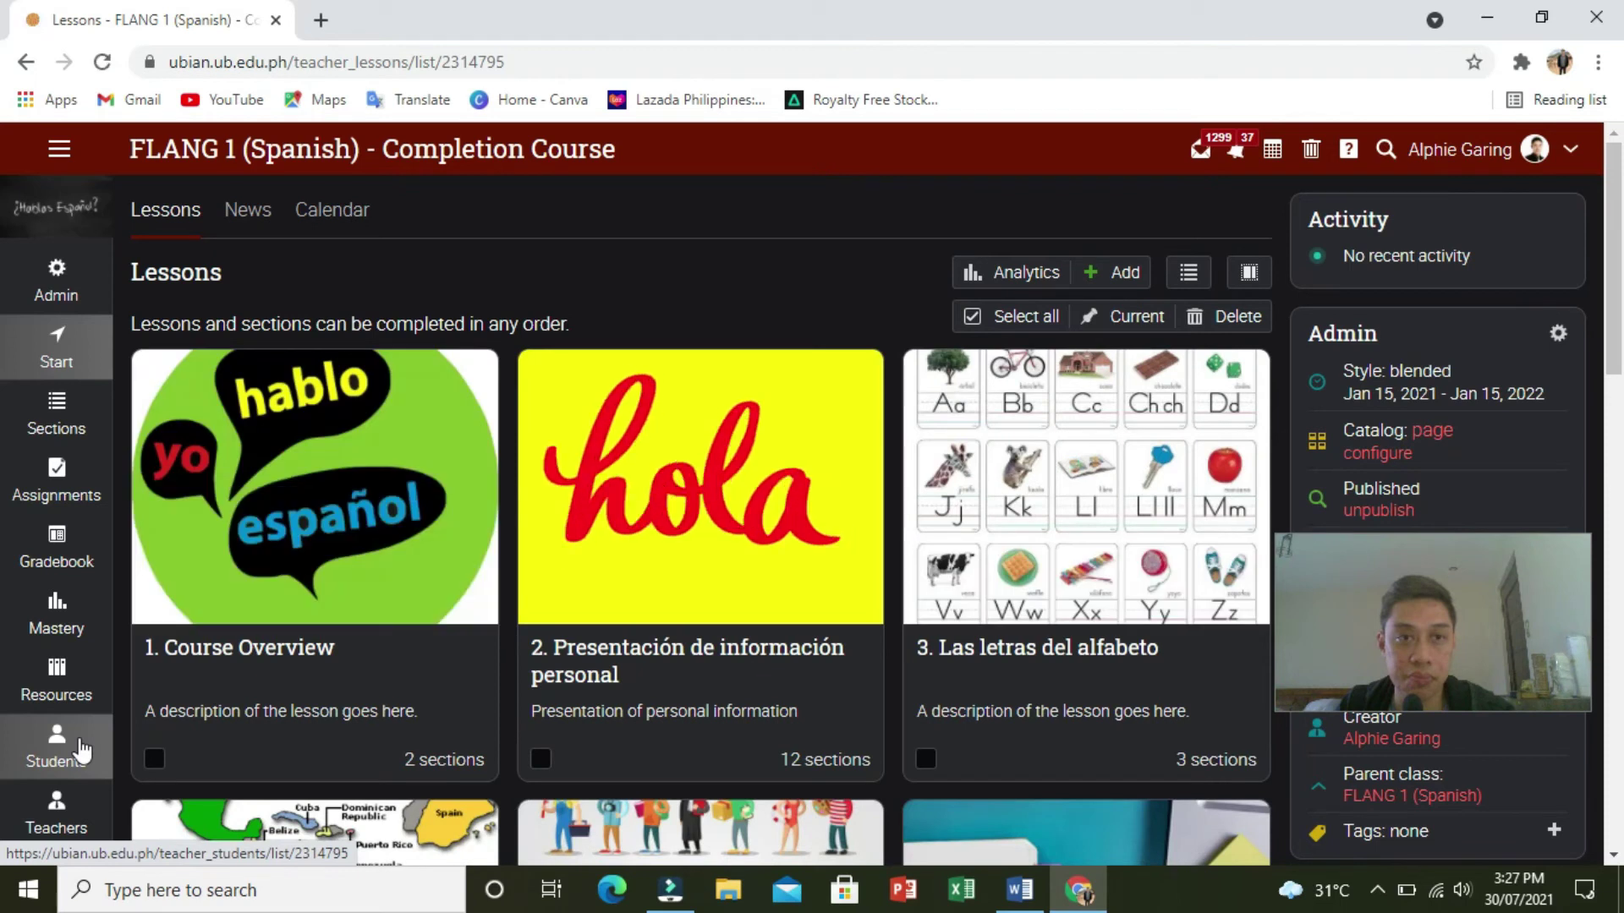
pyautogui.click(81, 750)
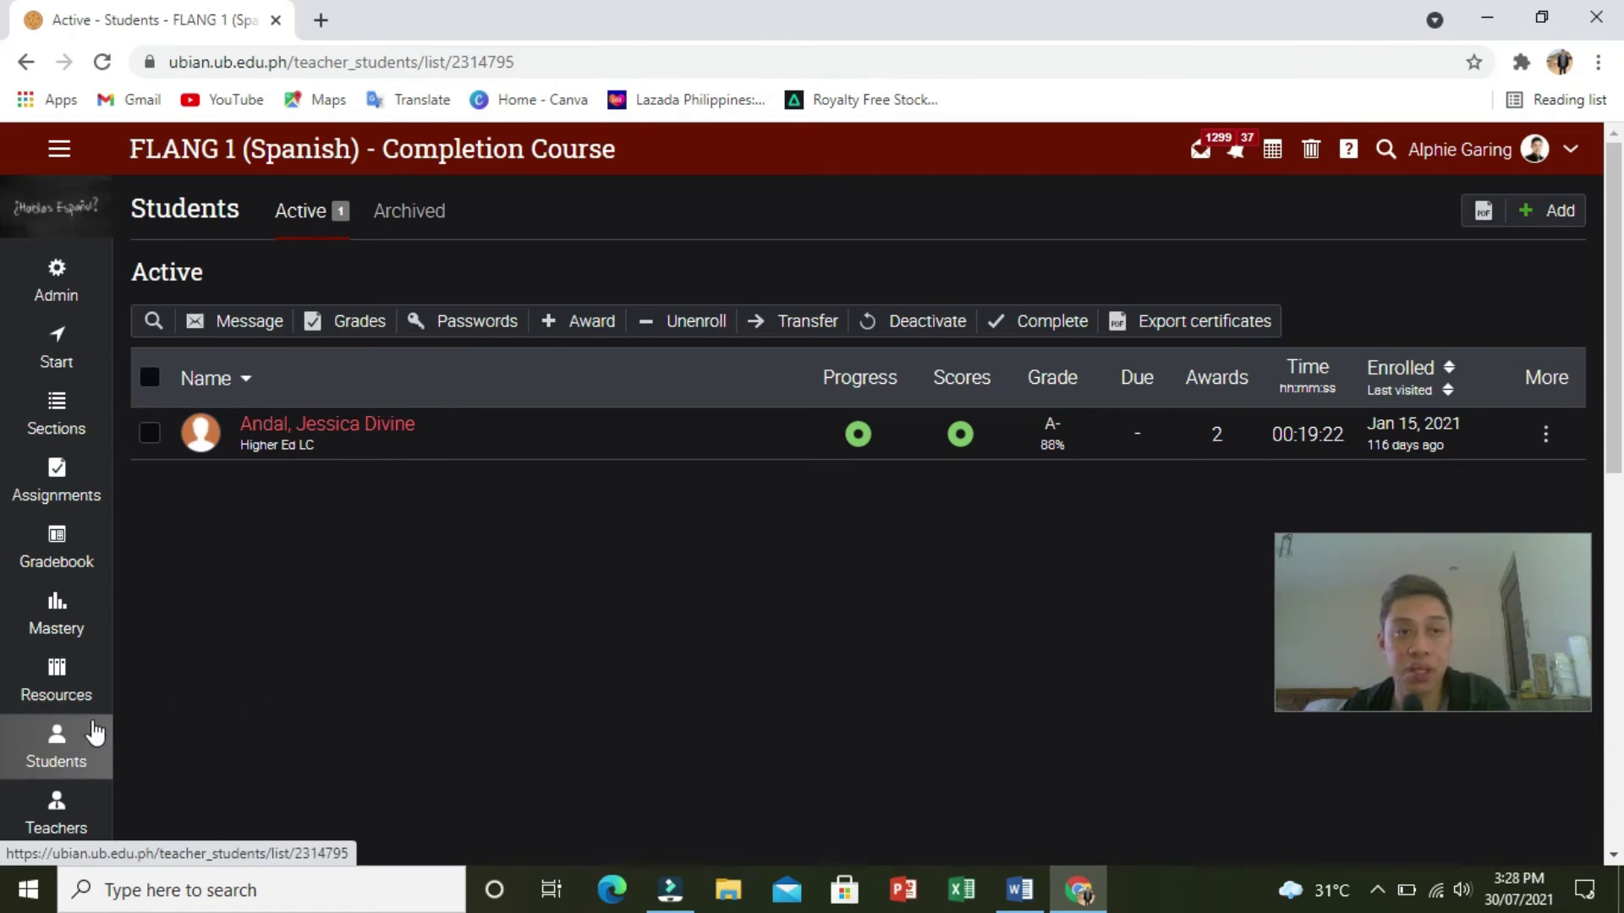
# - Manually award the Certificate of Completion - class certificate to the enrolled student and save the award
pyautogui.click(151, 434)
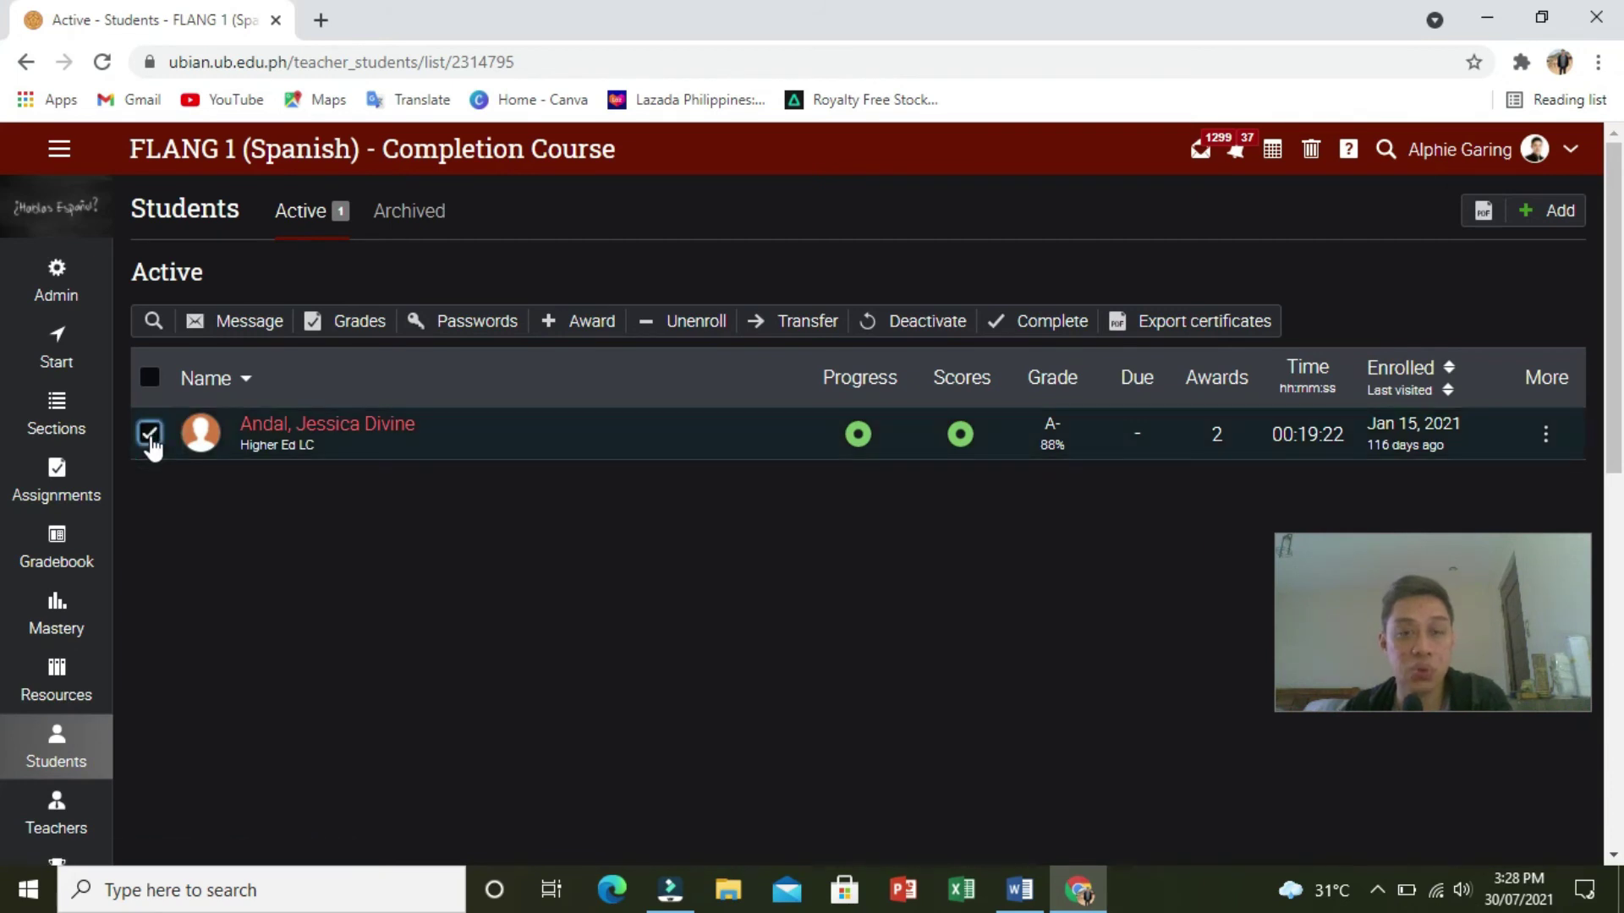
pyautogui.click(606, 337)
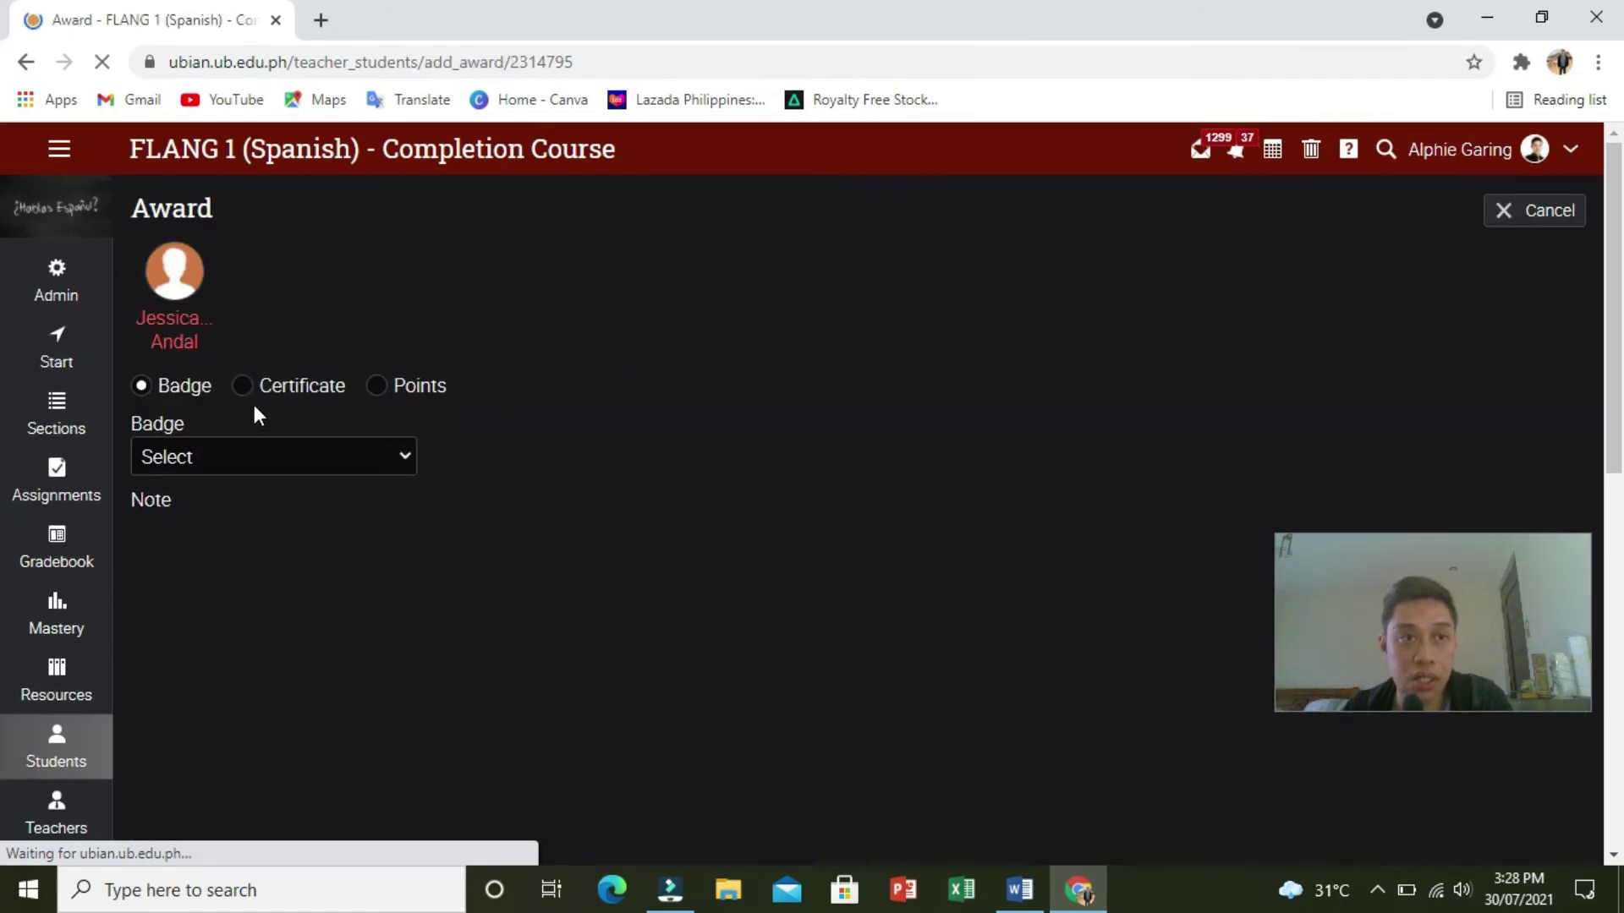
pyautogui.click(257, 387)
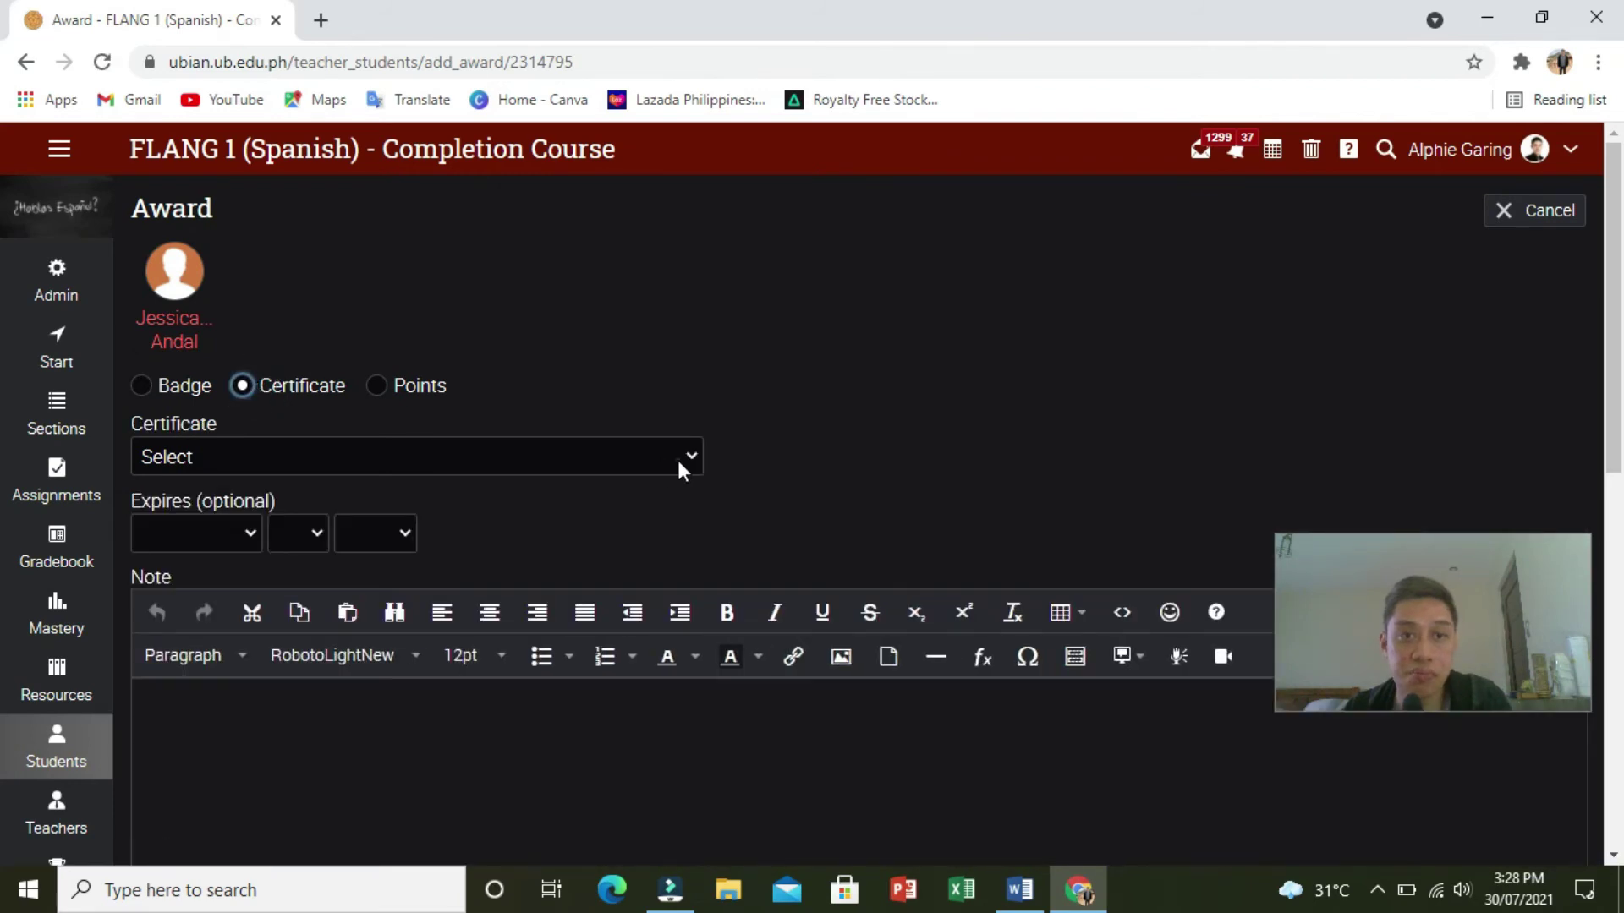
pyautogui.click(677, 458)
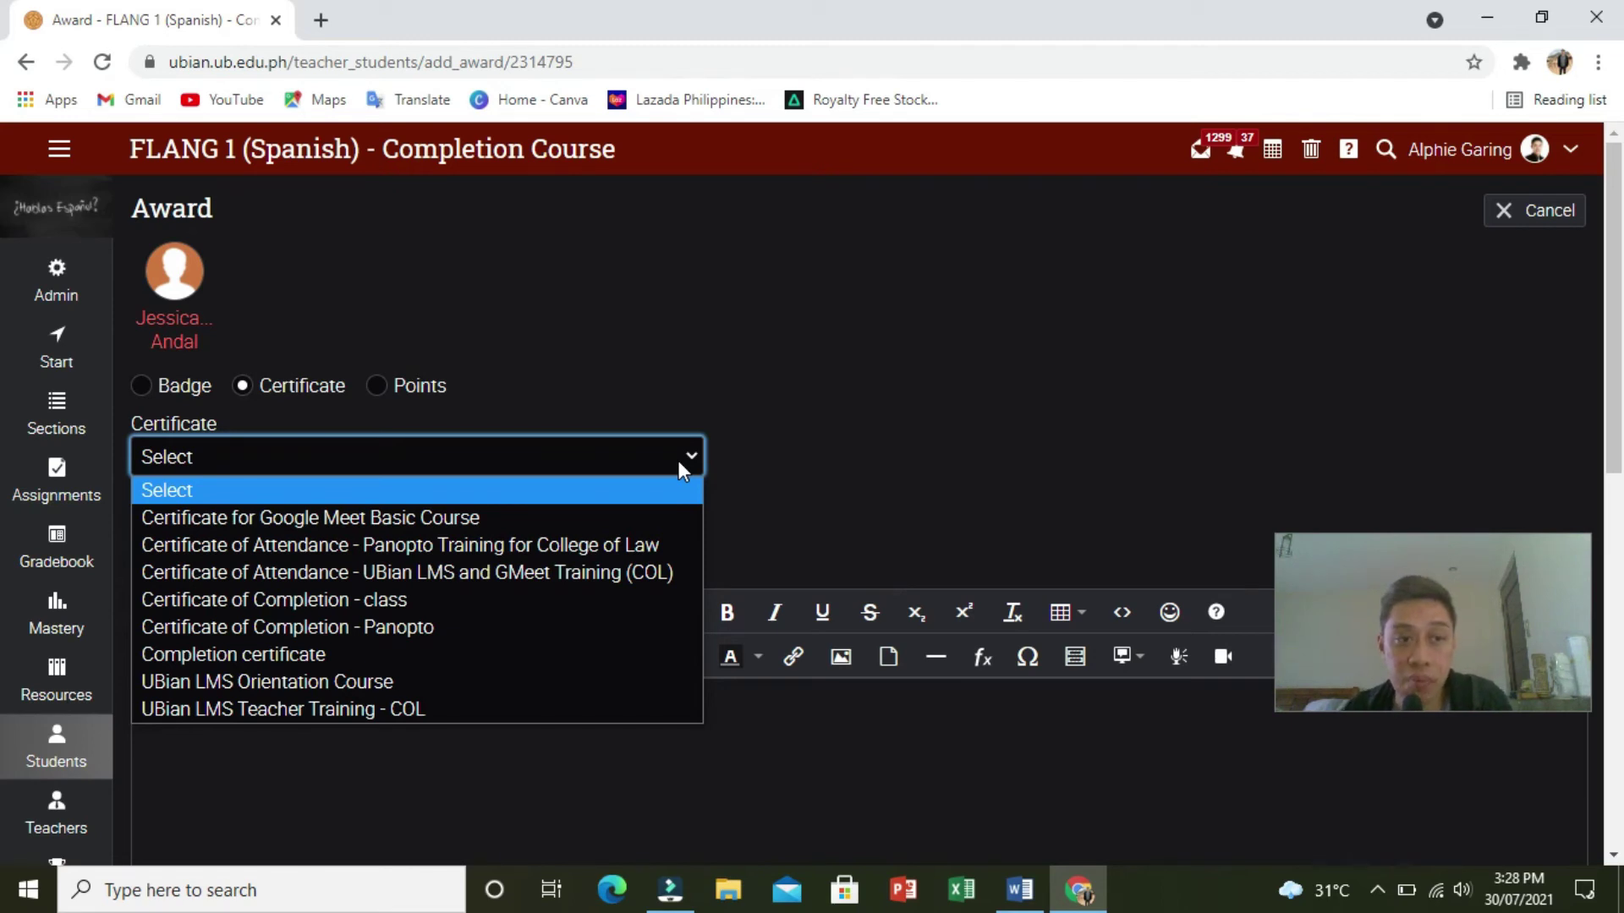
pyautogui.click(642, 598)
pyautogui.scroll(-1, 2, 326)
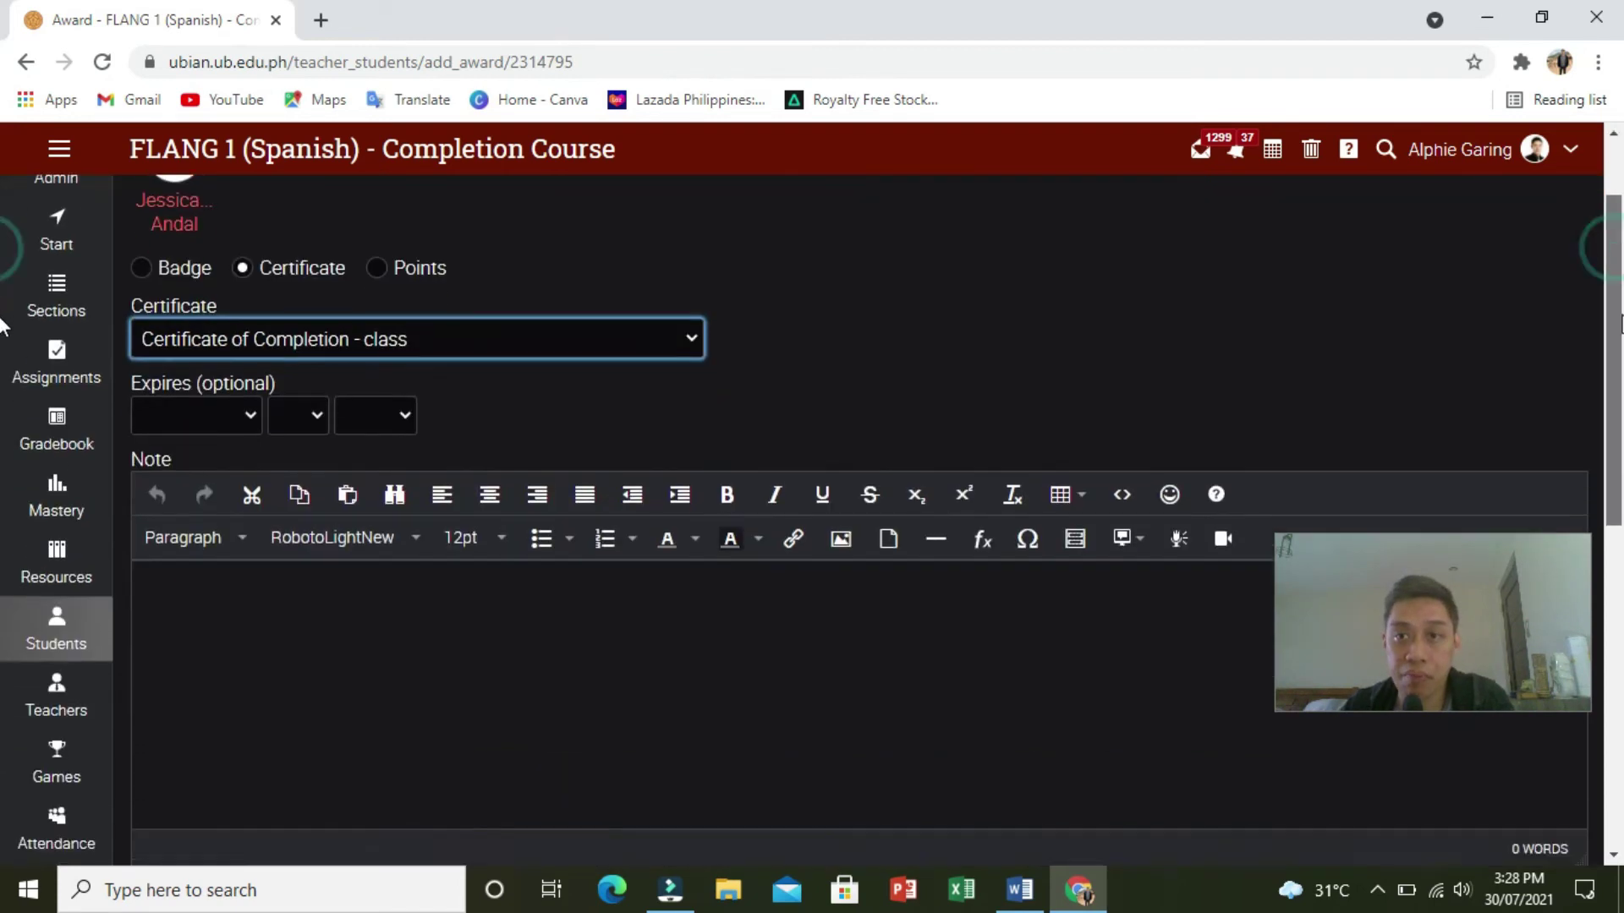
pyautogui.scroll(-1, 2, 326)
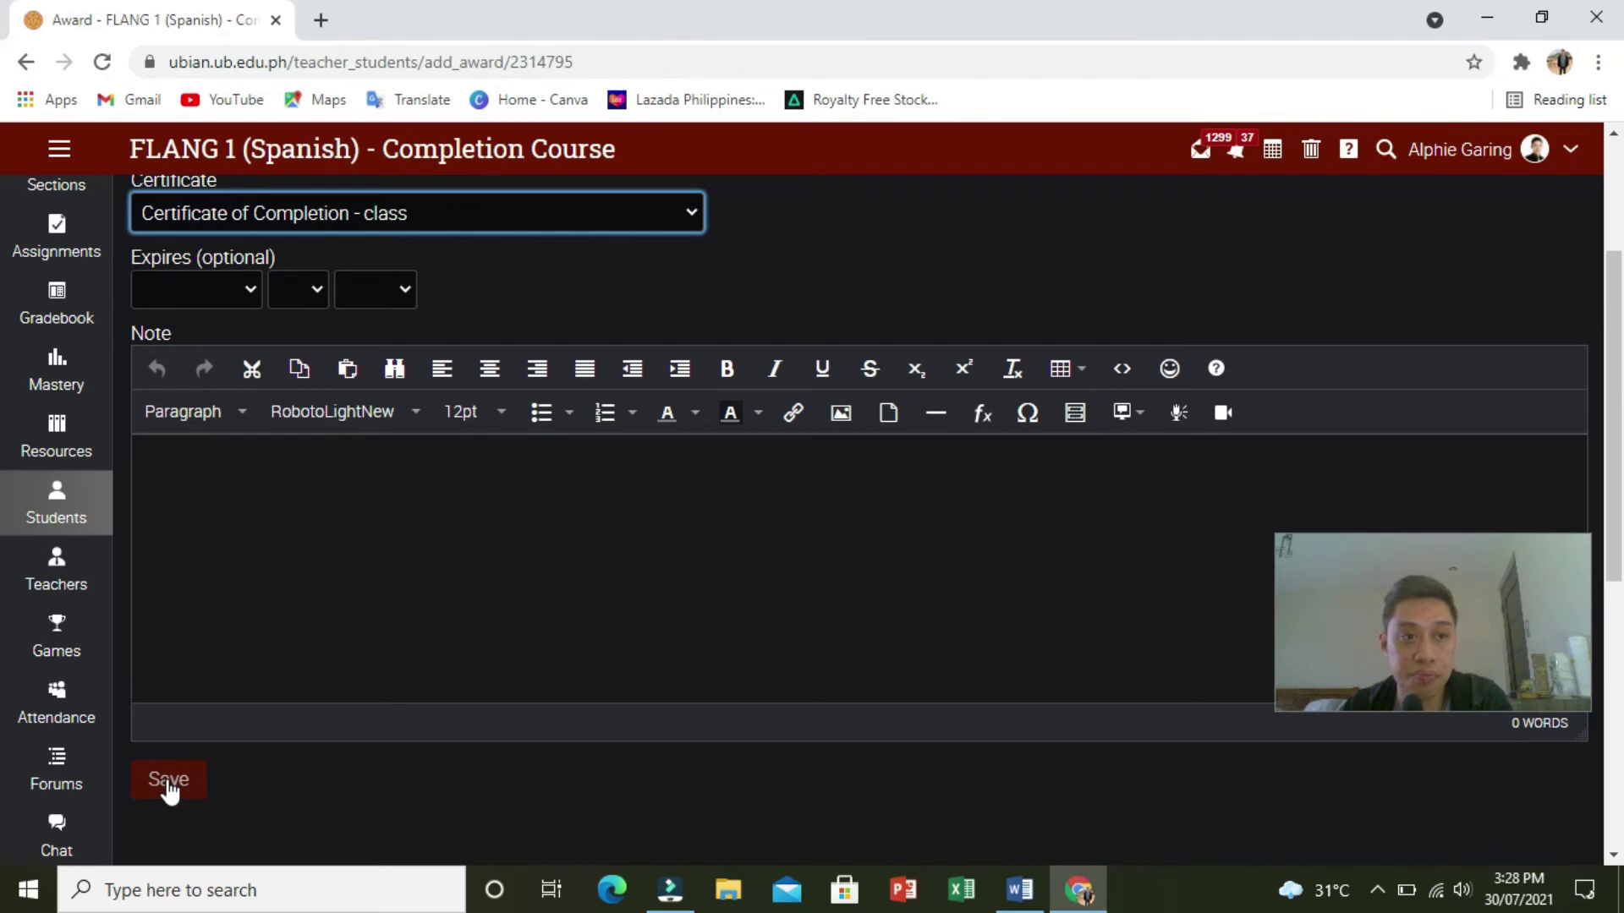
pyautogui.click(168, 782)
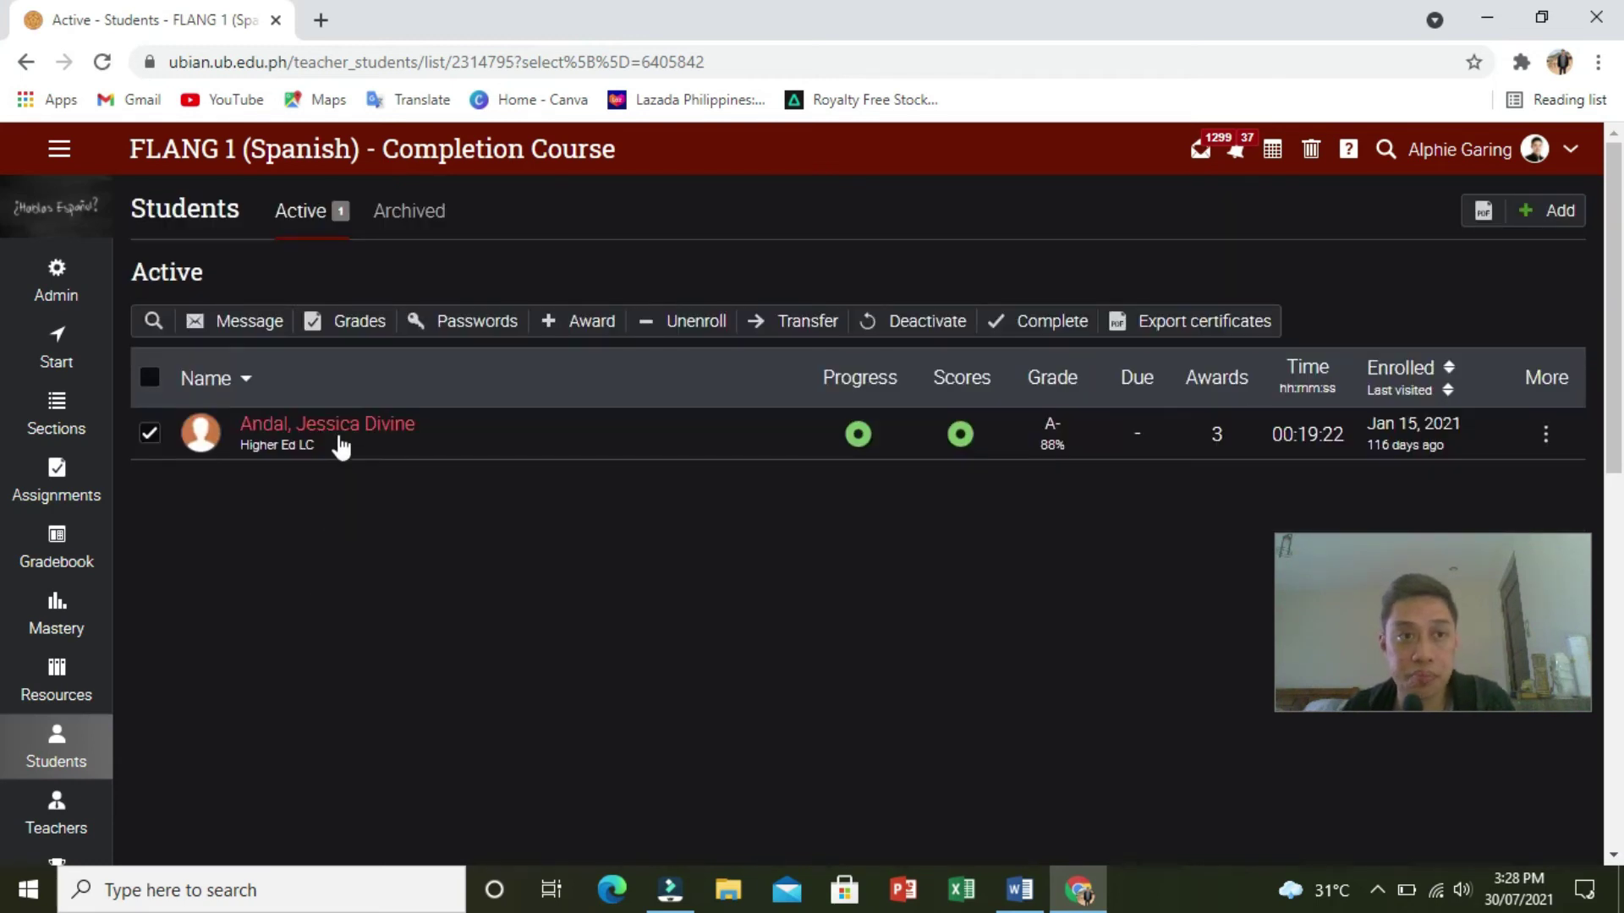
# - Open the awarded student's profile and show the full list of their awards
pyautogui.click(341, 441)
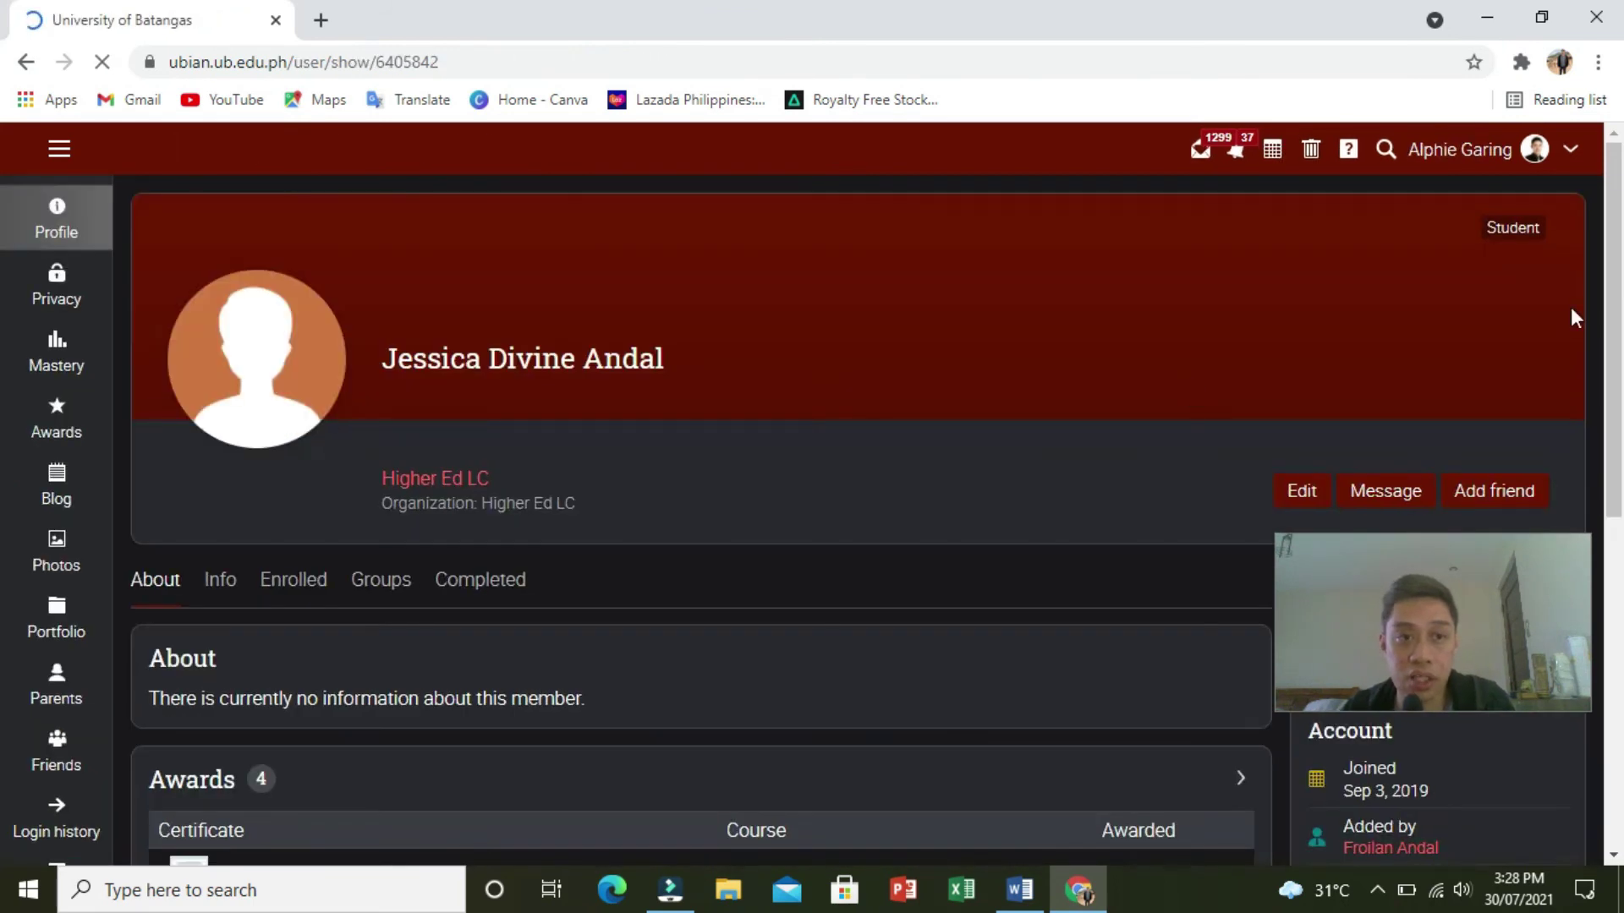
pyautogui.scroll(-3, 3, 381)
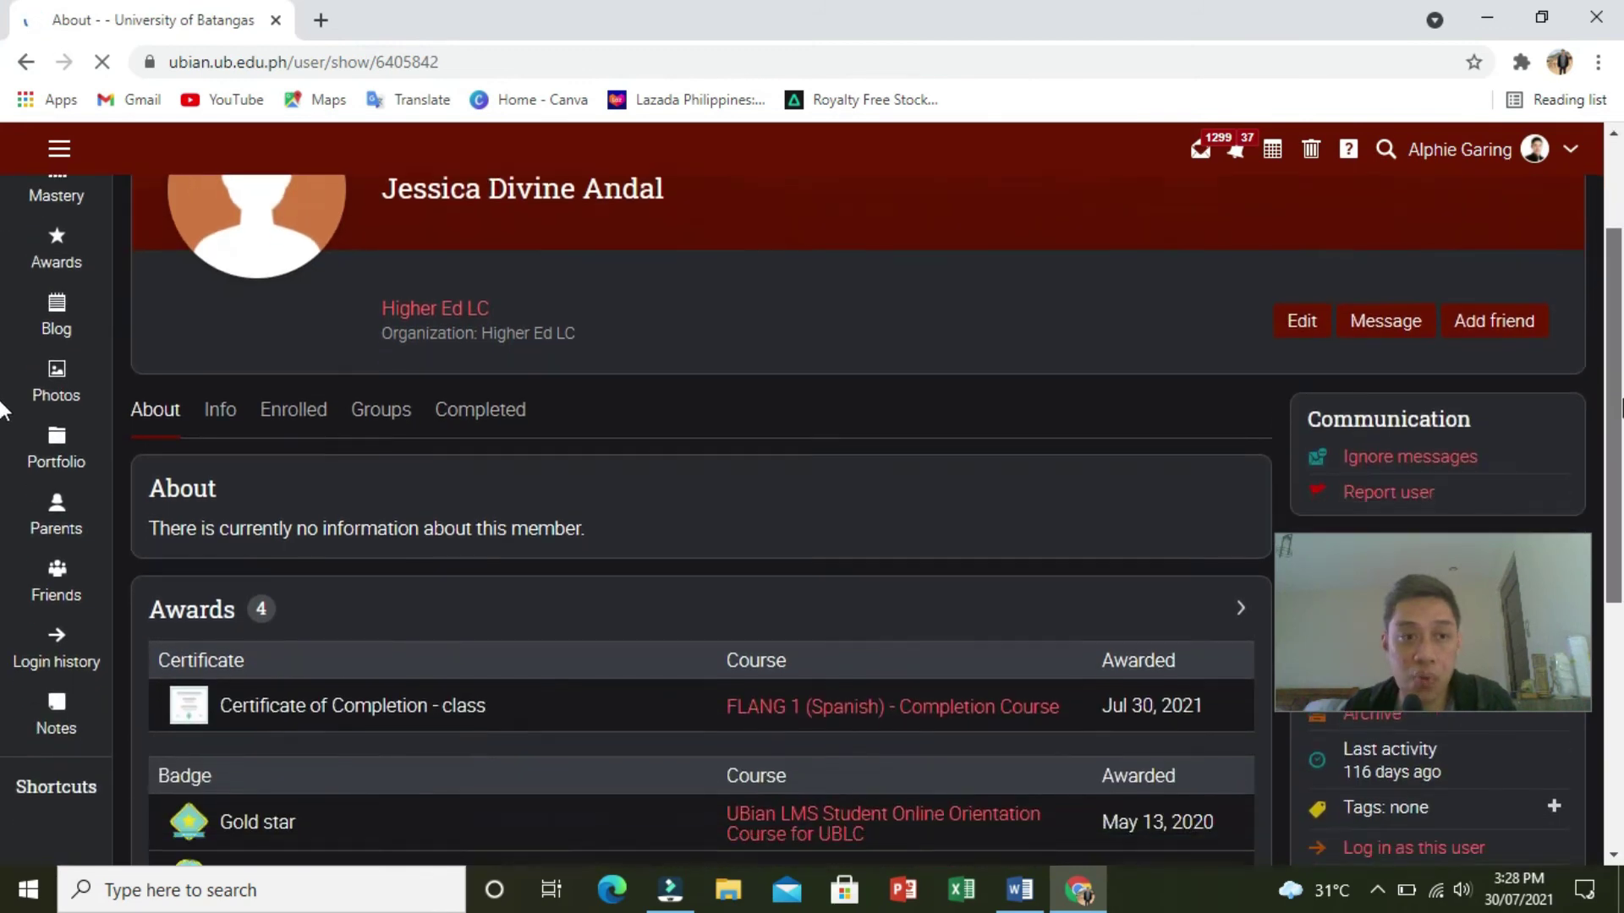
pyautogui.scroll(-3, 3, 408)
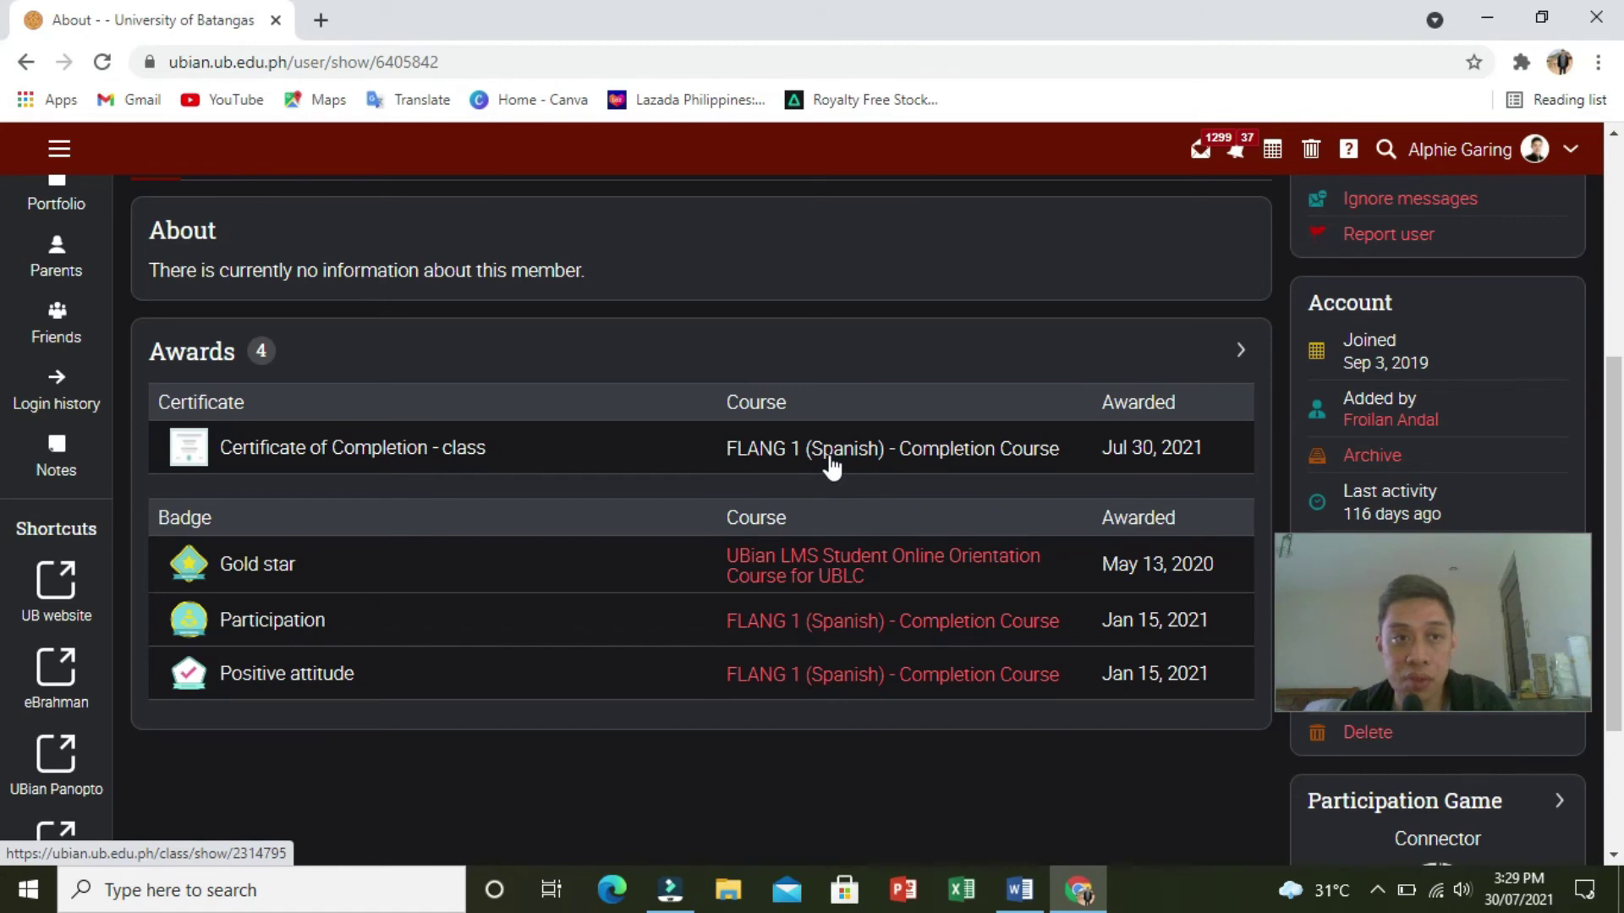
pyautogui.click(1241, 359)
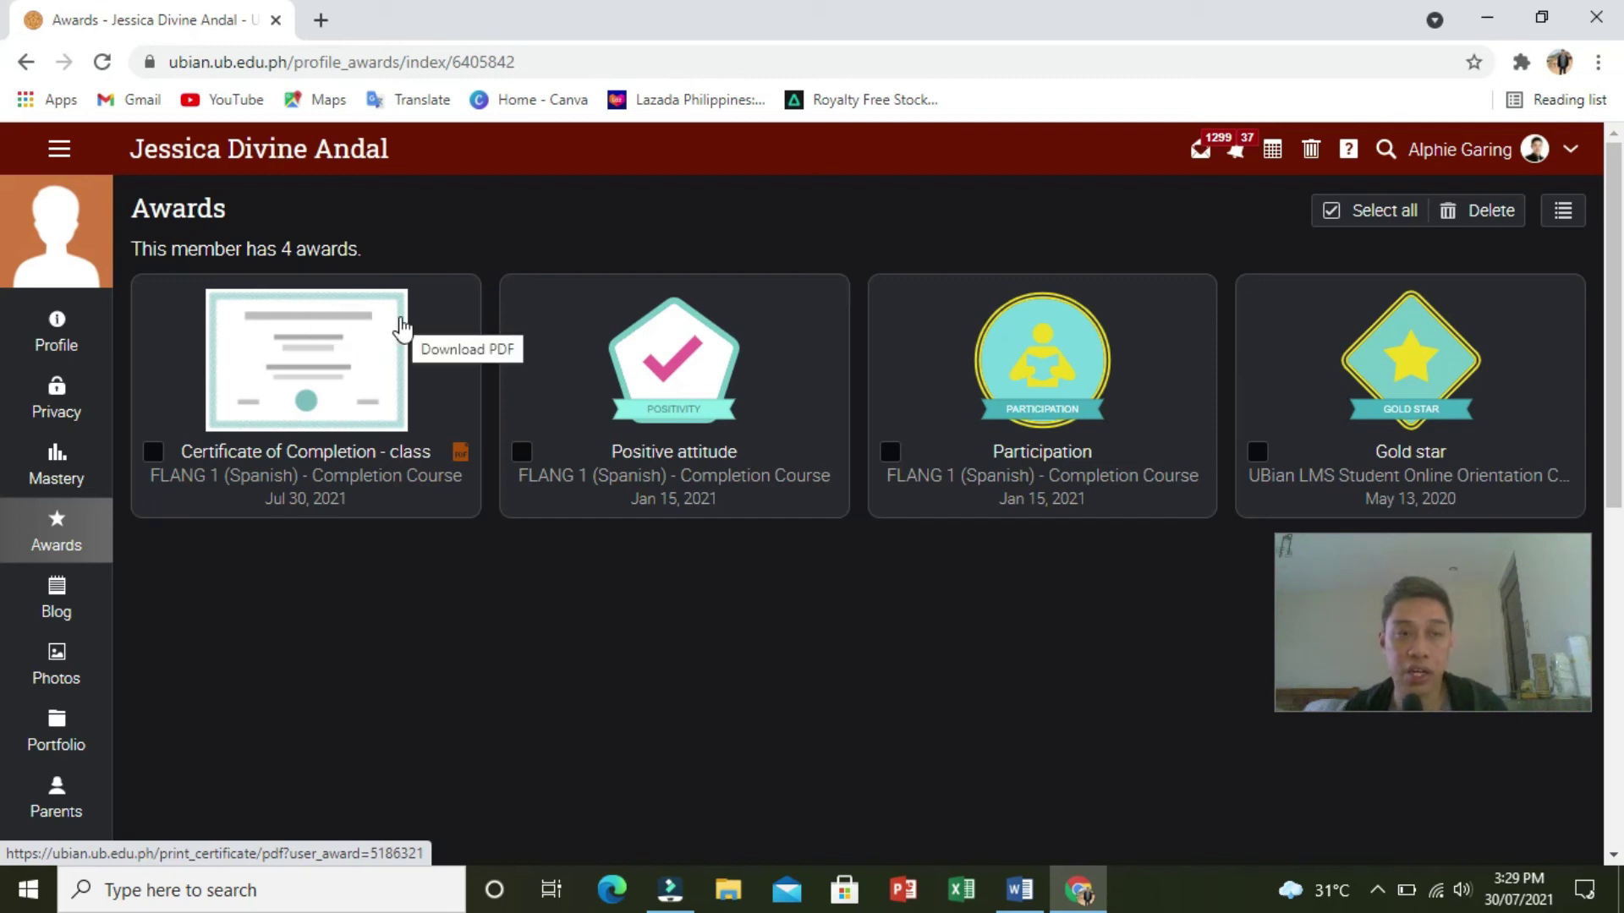
# - Open the PDF of the student's Certificate of Completion - class award and examine its auto-filled fields
pyautogui.click(460, 454)
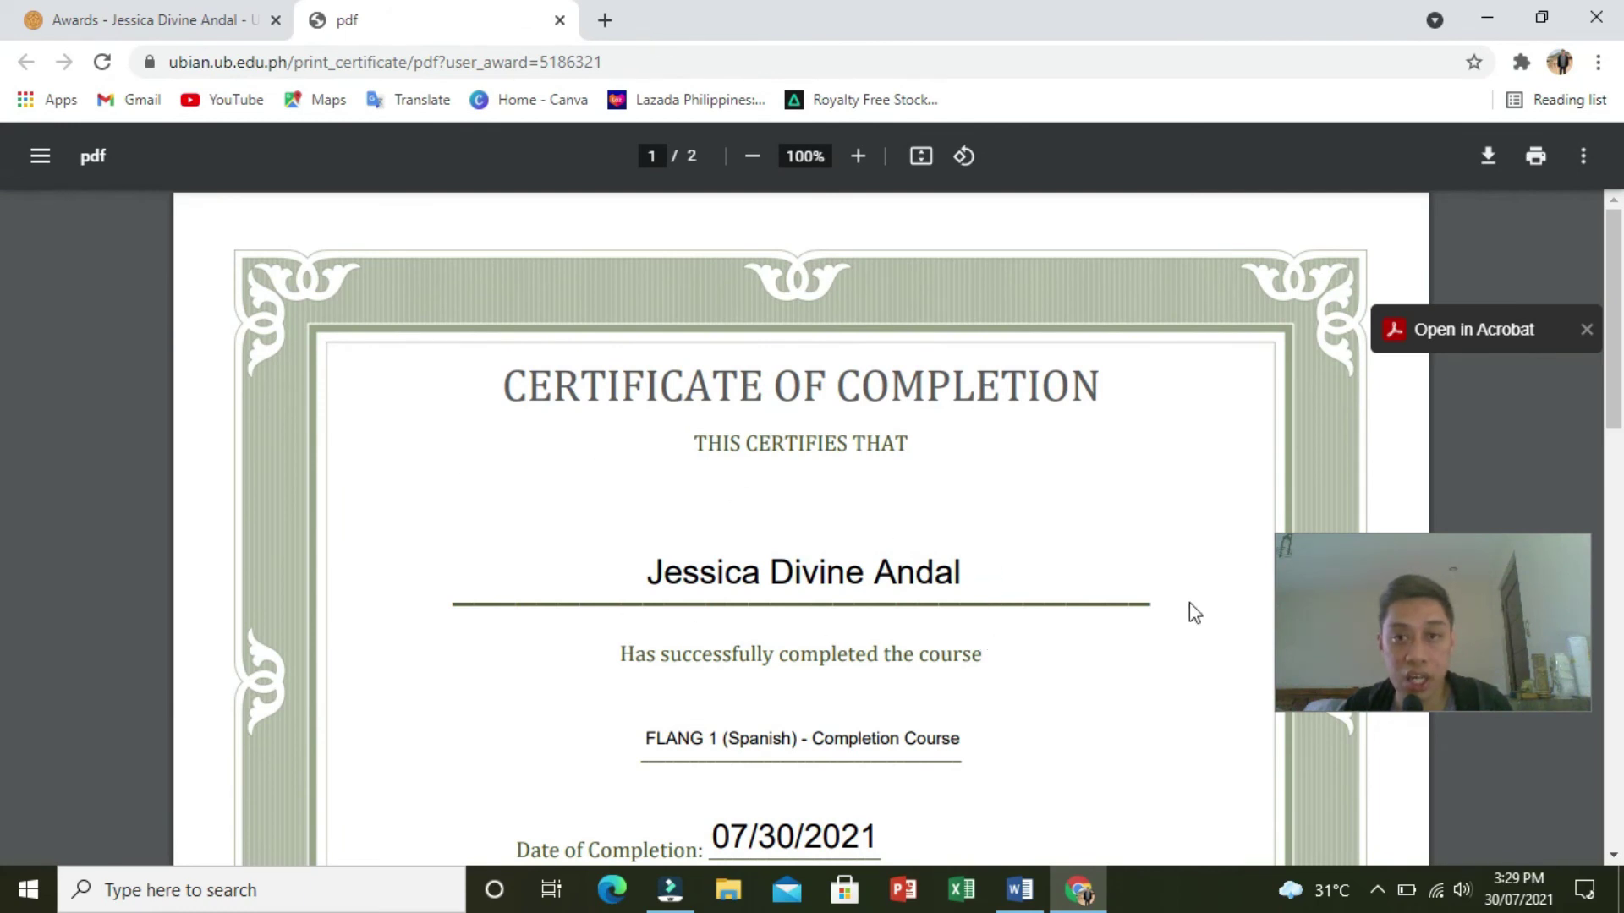
pyautogui.scroll(-2, 3, 461)
pyautogui.scroll(-1, 3, 461)
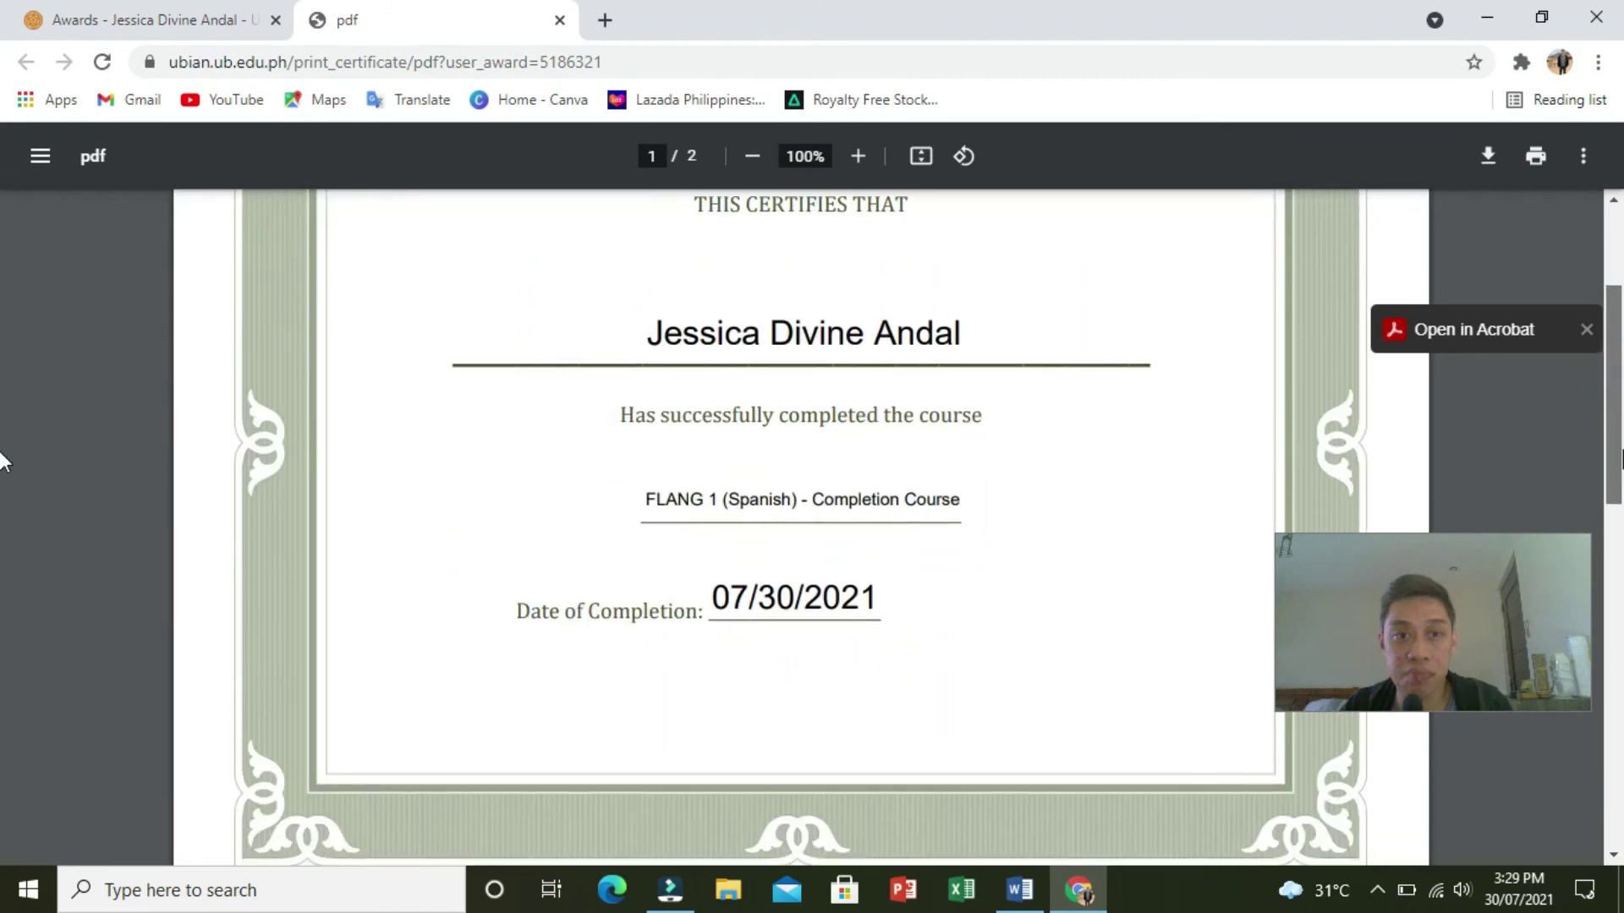